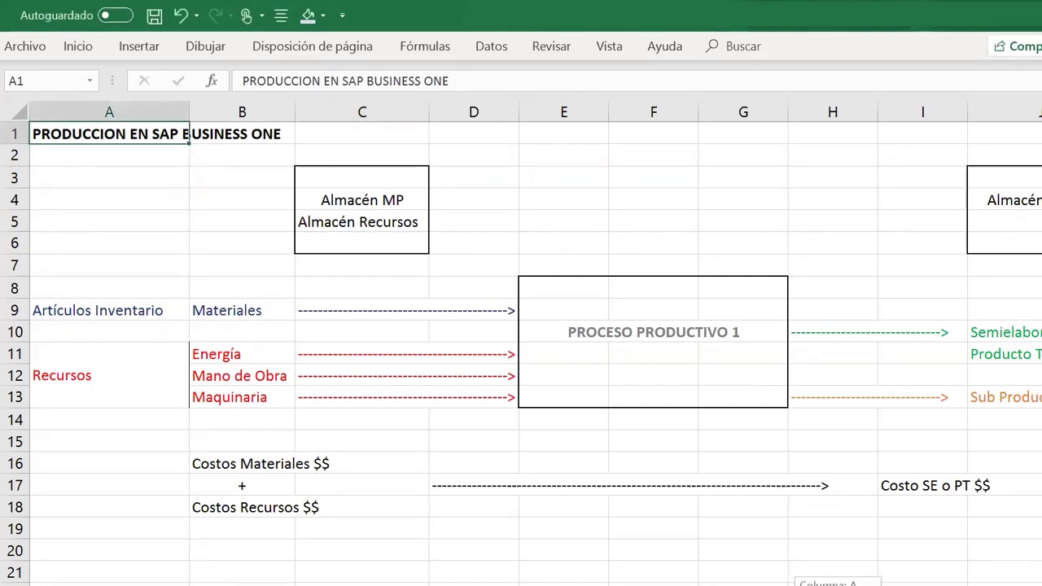
- Review the production flow diagram from the raw material and resource warehouses through PROCESO PRODUCTIVO 1 to PROCESO PRODUCTIVO 2
{"action": "scroll", "coordinate": [684, 415], "scroll_direction": "right", "scroll_amount": 3}
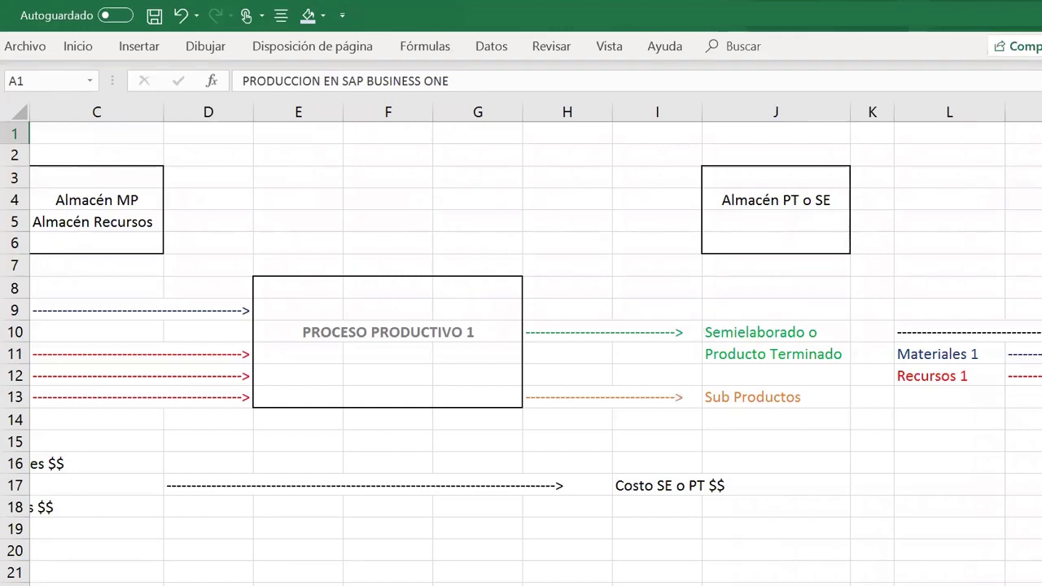
{"action": "left_click_drag", "start_coordinate": [765, 585], "coordinate": [889, 585]}
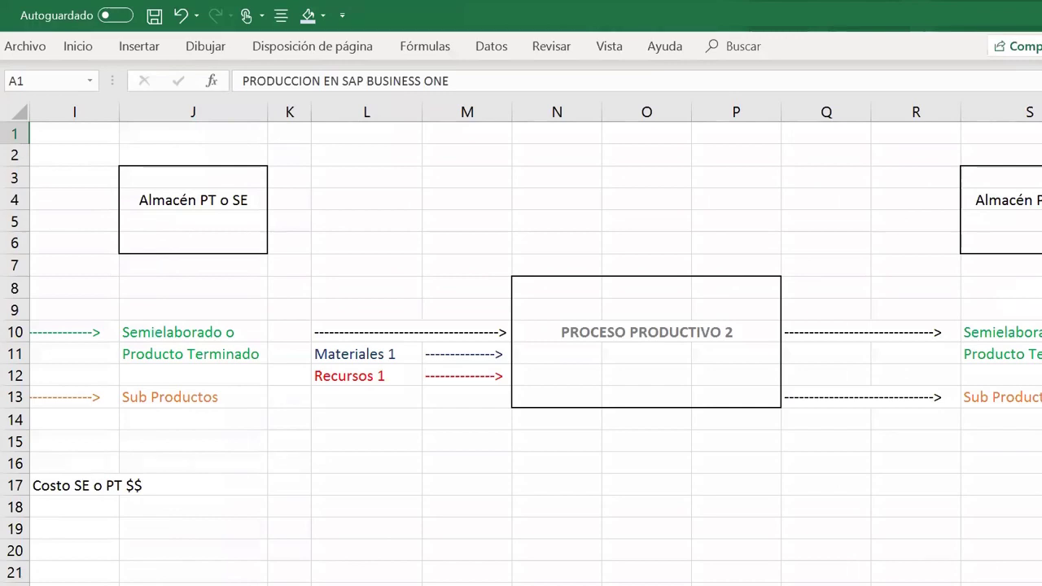
{"action": "scroll", "coordinate": [536, 342], "scroll_direction": "left", "scroll_amount": 10}
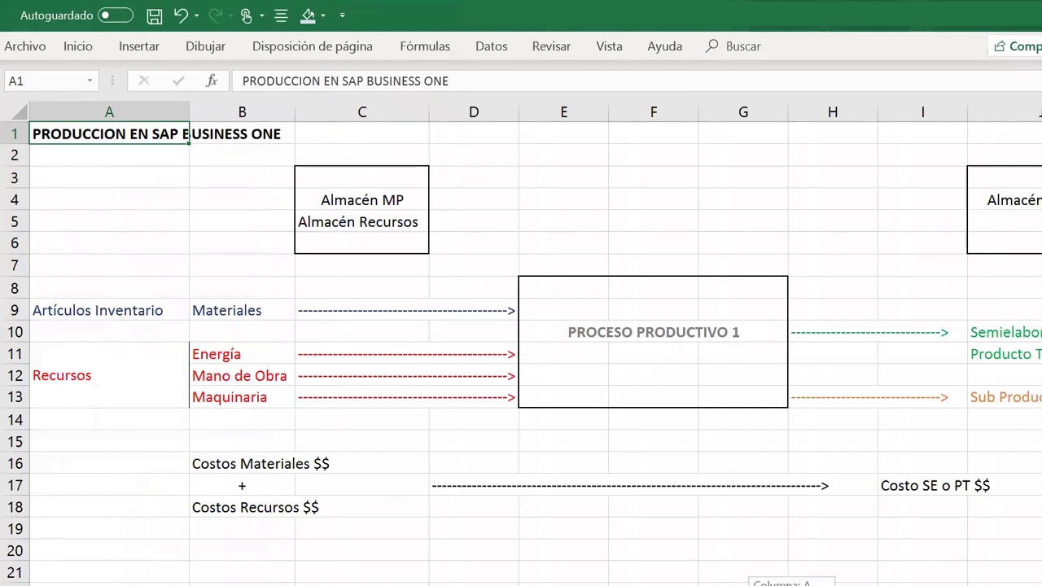
{"action": "scroll", "coordinate": [536, 342], "scroll_direction": "right", "scroll_amount": 1}
{"action": "scroll", "coordinate": [536, 342], "scroll_direction": "left", "scroll_amount": 1}
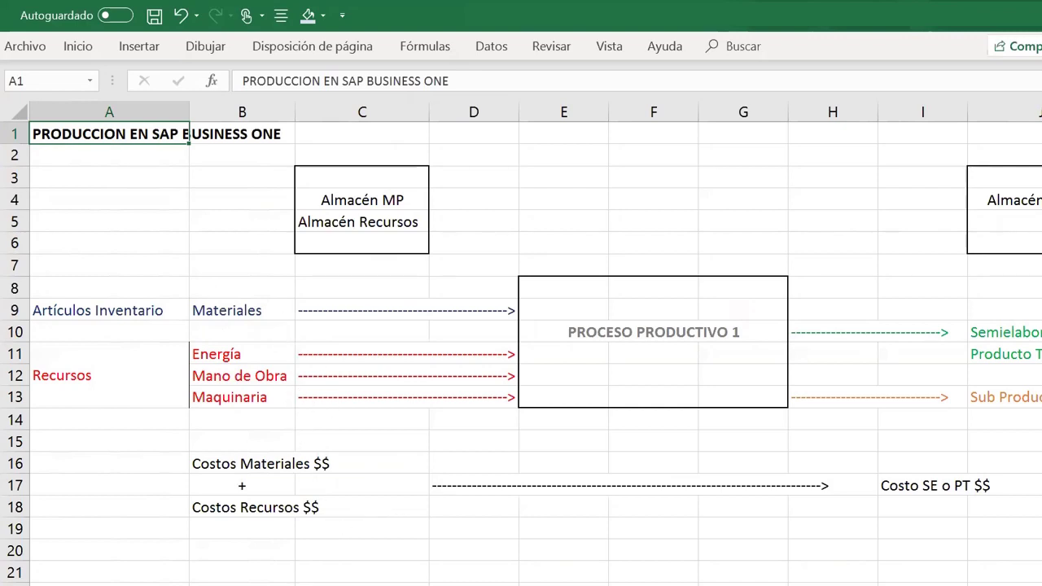
- On the LISTAS DE MATERIALES sheet, examine the SEMIELABORADO of PROCESO PRODUCTIVO 1 and its materials, electricity, labour and machinery components
{"action": "key", "text": "ctrl+Page_Down"}
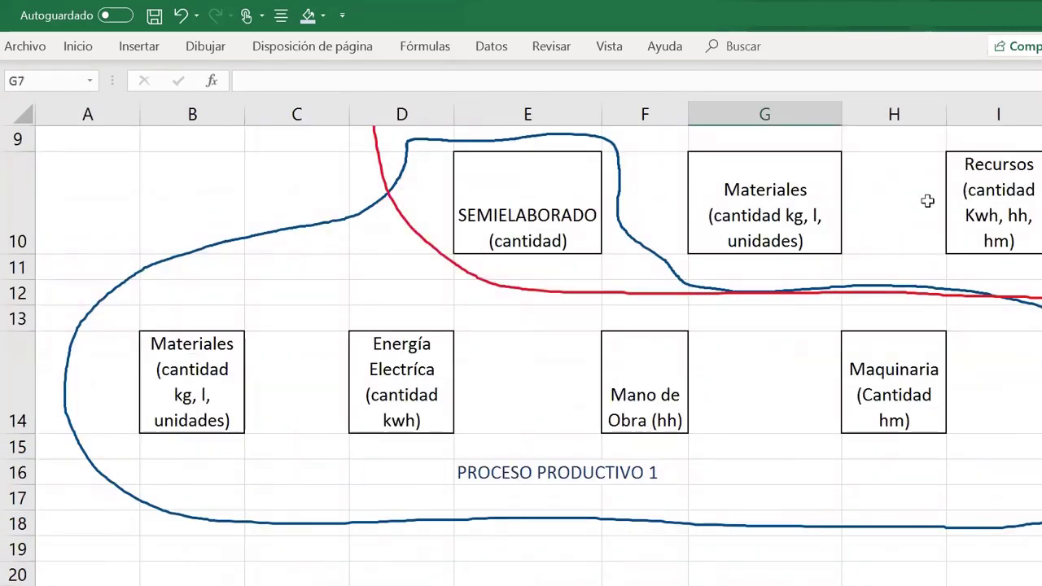
{"action": "left_click", "coordinate": [513, 216]}
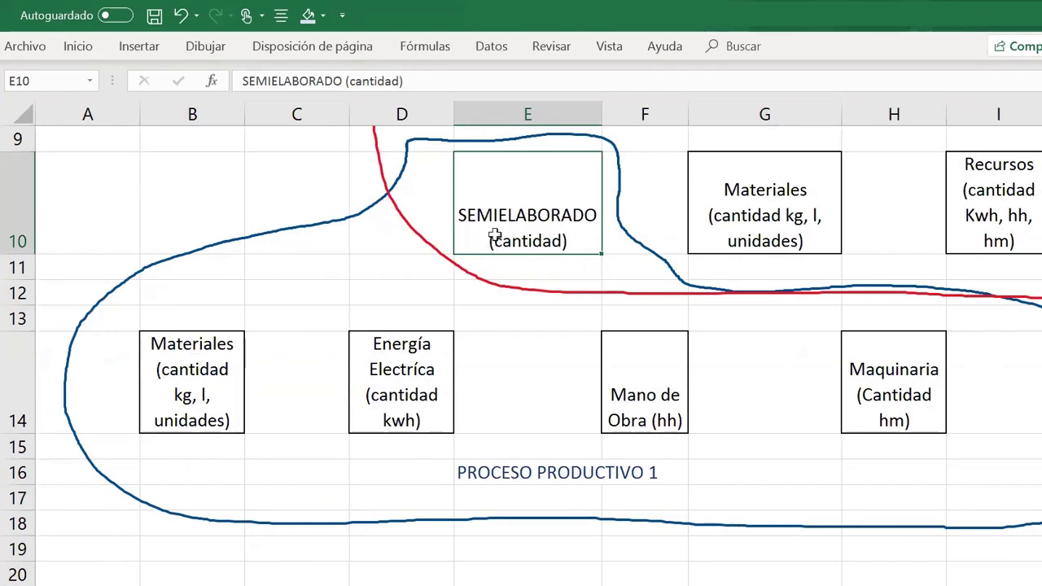
{"action": "left_click", "coordinate": [212, 372]}
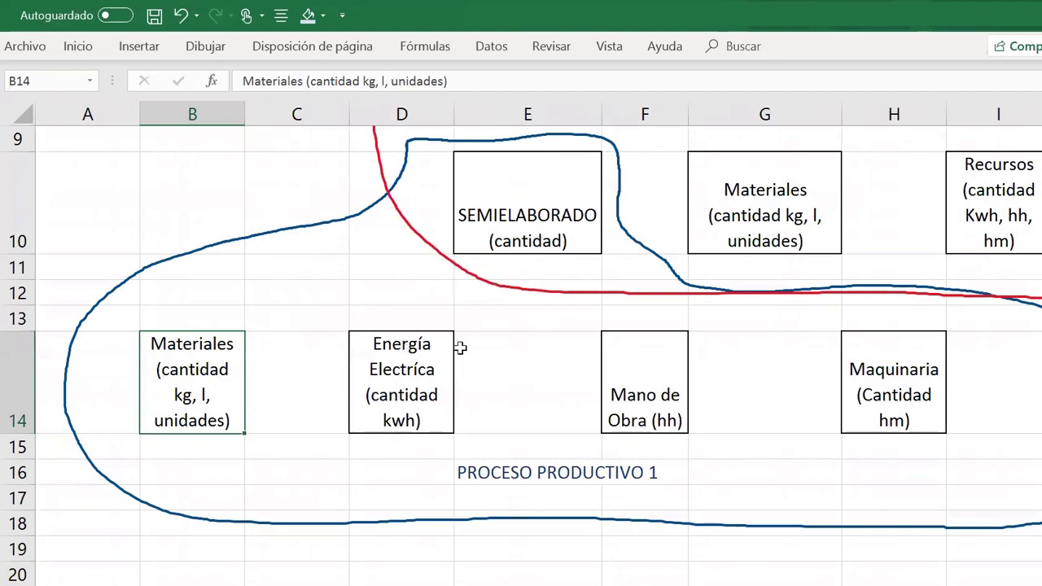
{"action": "left_click", "coordinate": [404, 387]}
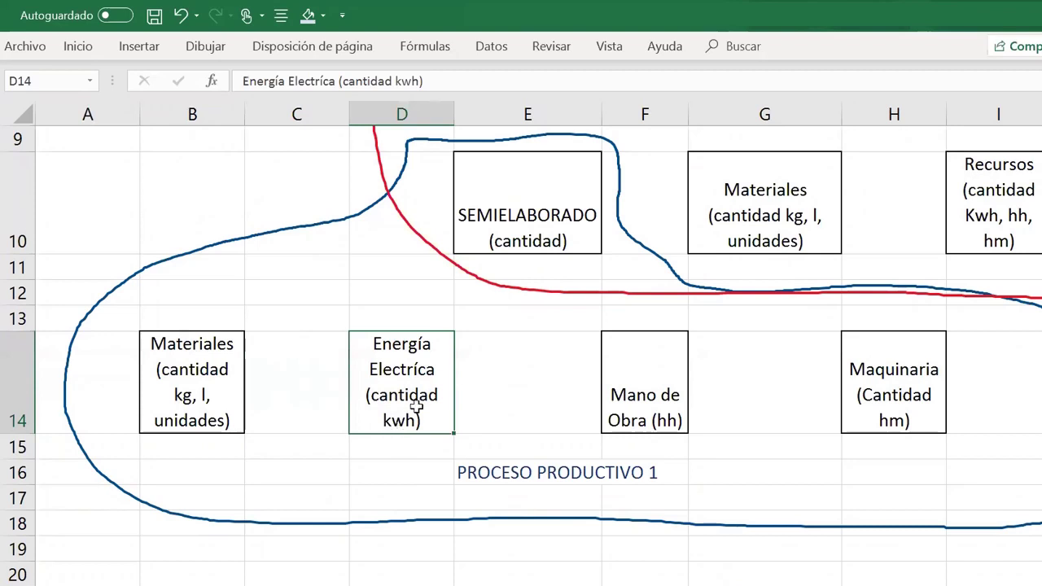
{"action": "left_click", "coordinate": [627, 407]}
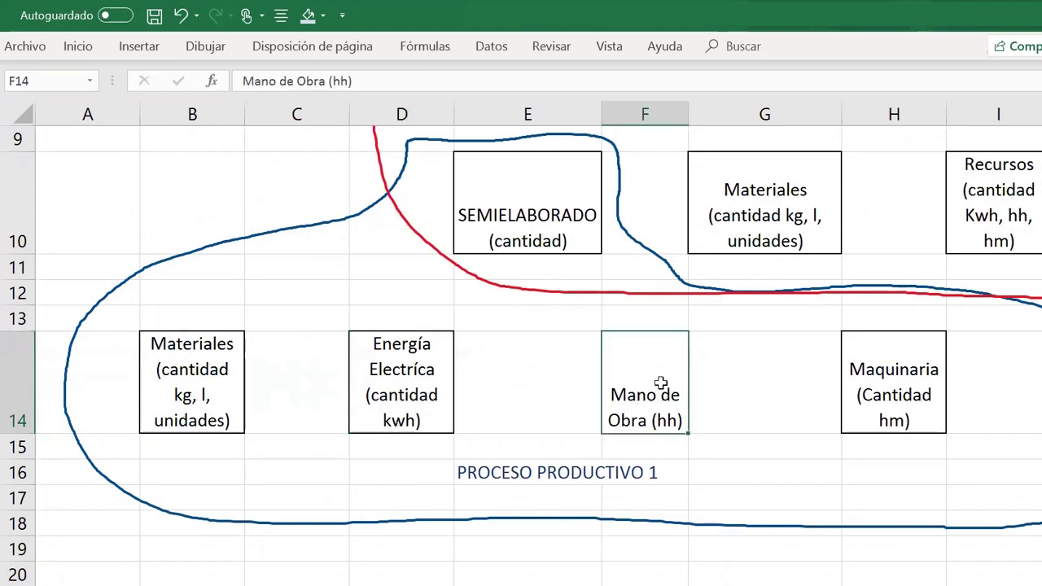
{"action": "left_click", "coordinate": [872, 393]}
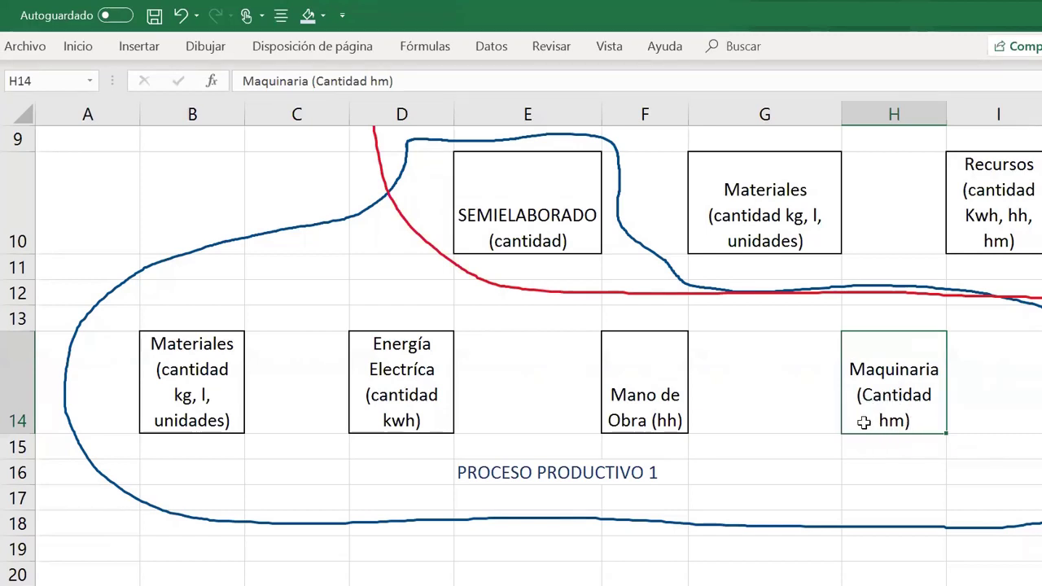
{"action": "left_click", "coordinate": [235, 368]}
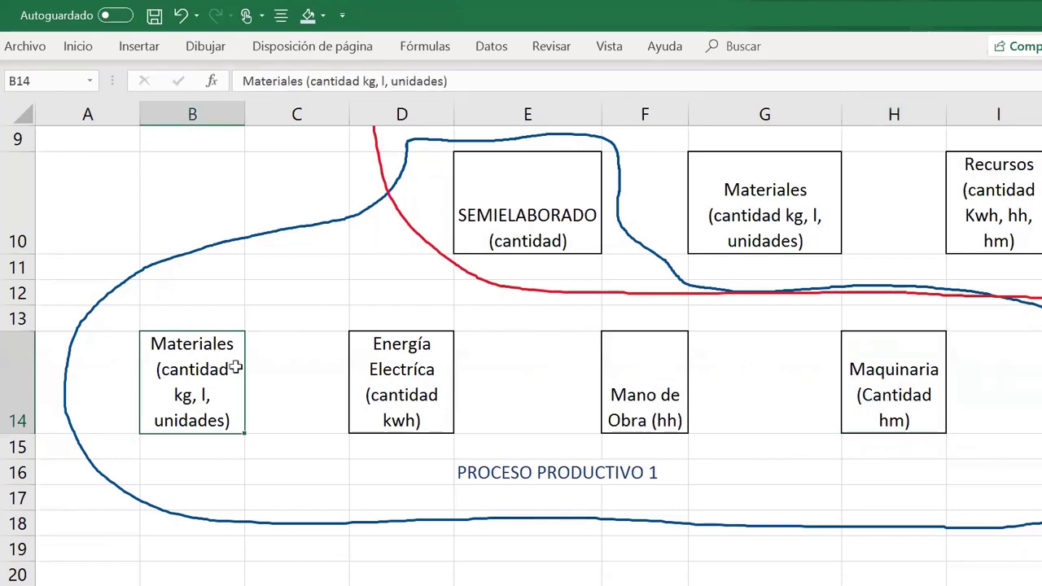
{"action": "left_click", "coordinate": [383, 385]}
{"action": "left_click", "coordinate": [196, 380]}
{"action": "left_click", "coordinate": [399, 379]}
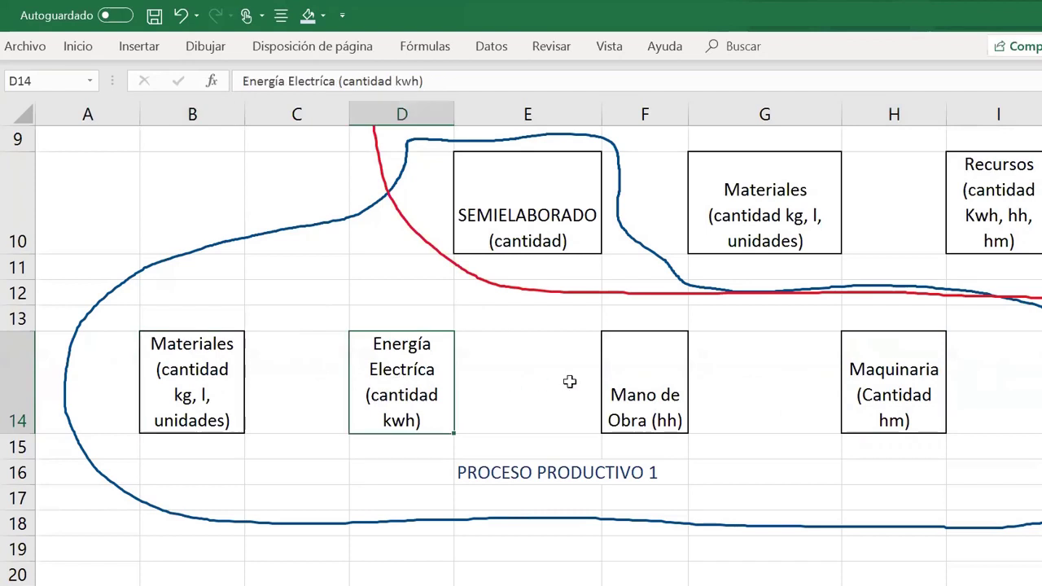
{"action": "left_click", "coordinate": [618, 380]}
{"action": "left_click", "coordinate": [905, 385]}
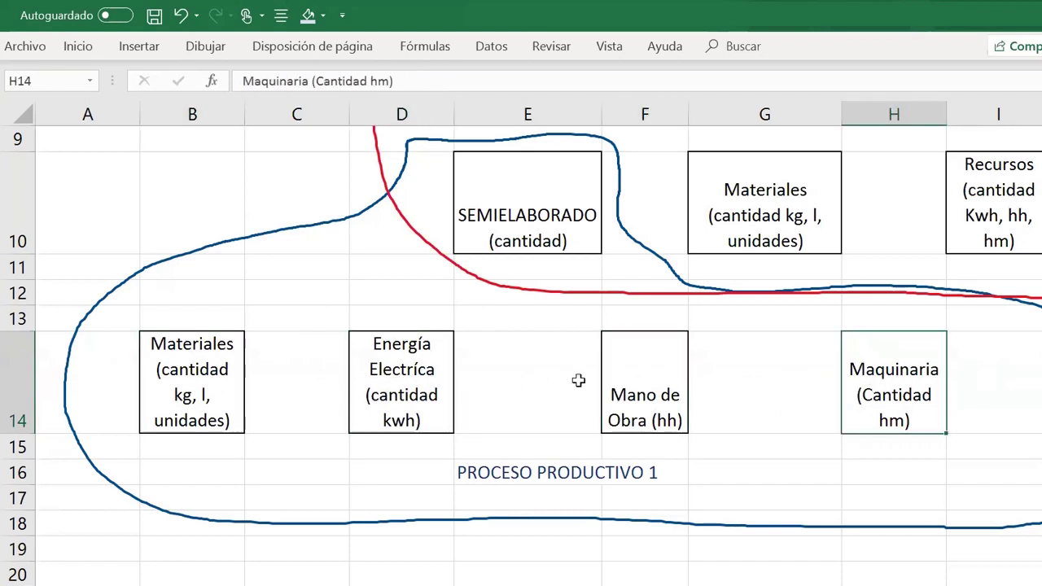
{"action": "left_click", "coordinate": [520, 227]}
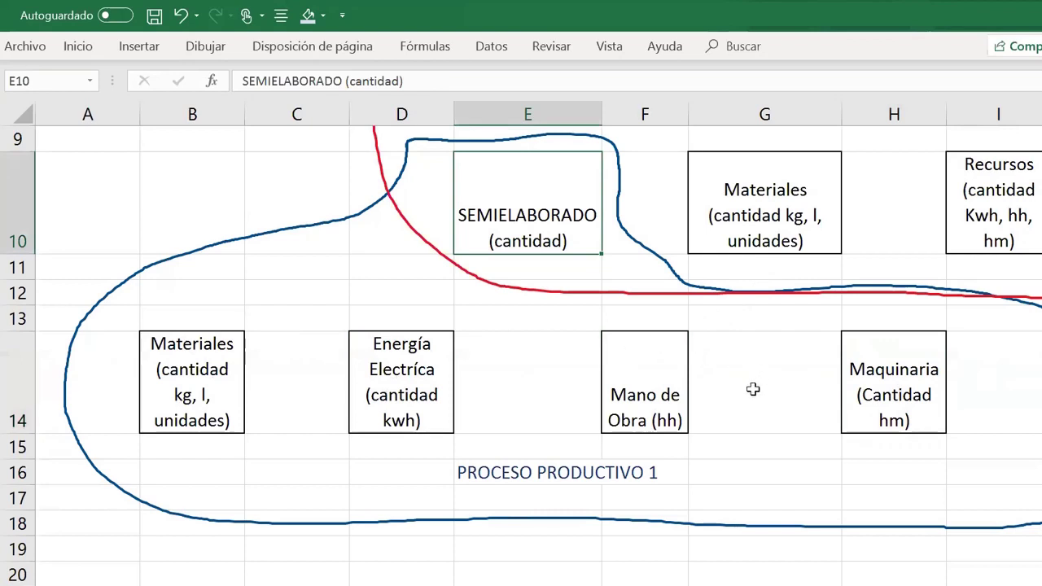
- Examine PROCESO PRODUCTIVO 2, from its semi-finished product, materials and resources to PRODUCTO TERMINADO 1
{"action": "scroll", "coordinate": [755, 391], "scroll_direction": "up", "scroll_amount": 3}
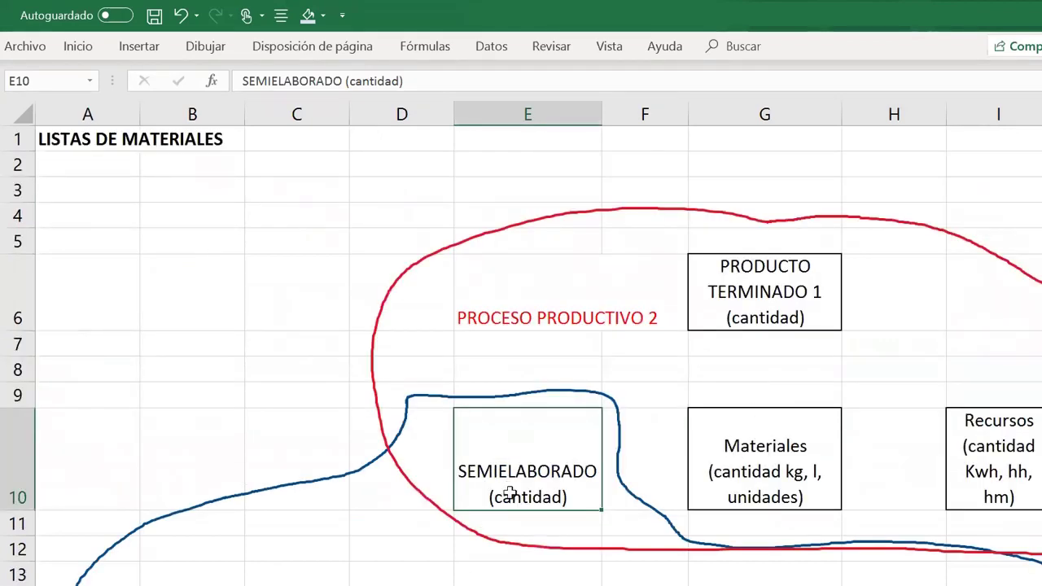
{"action": "scroll", "coordinate": [541, 364], "scroll_direction": "down", "scroll_amount": 3}
{"action": "scroll", "coordinate": [552, 364], "scroll_direction": "up", "scroll_amount": 3}
{"action": "left_click", "coordinate": [785, 467]}
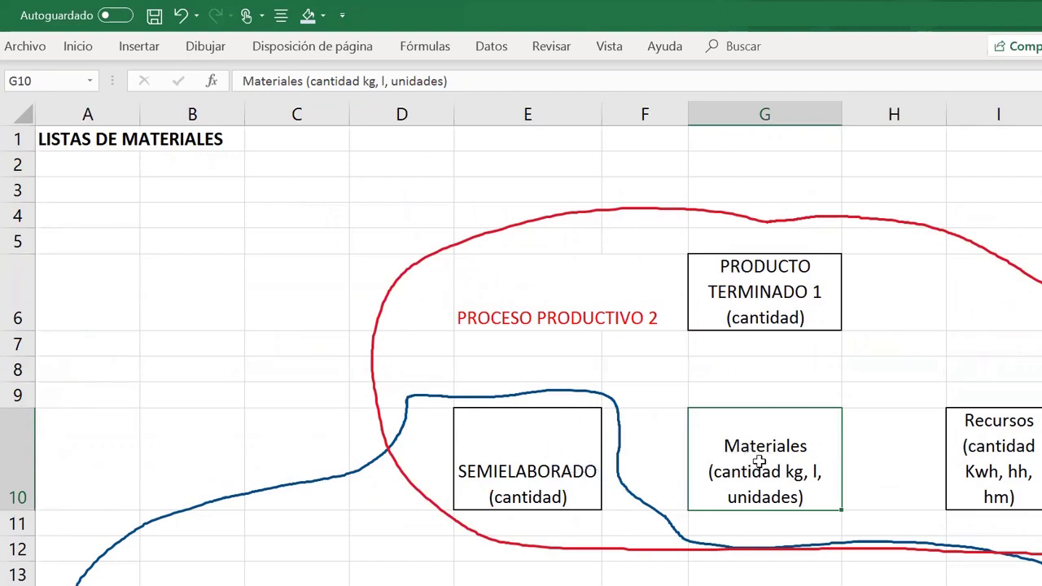
{"action": "left_click", "coordinate": [989, 450]}
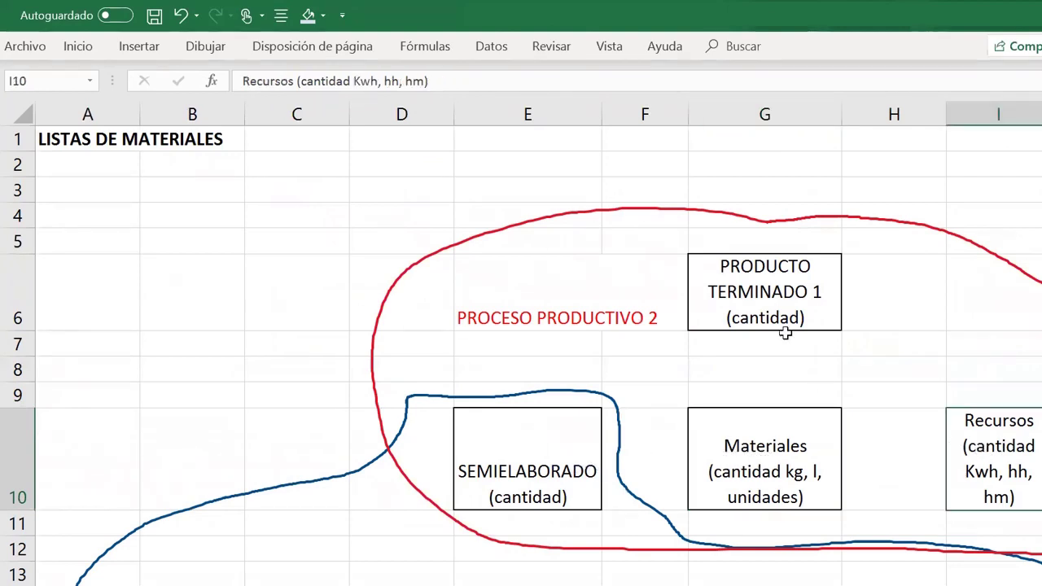
{"action": "left_click", "coordinate": [789, 303]}
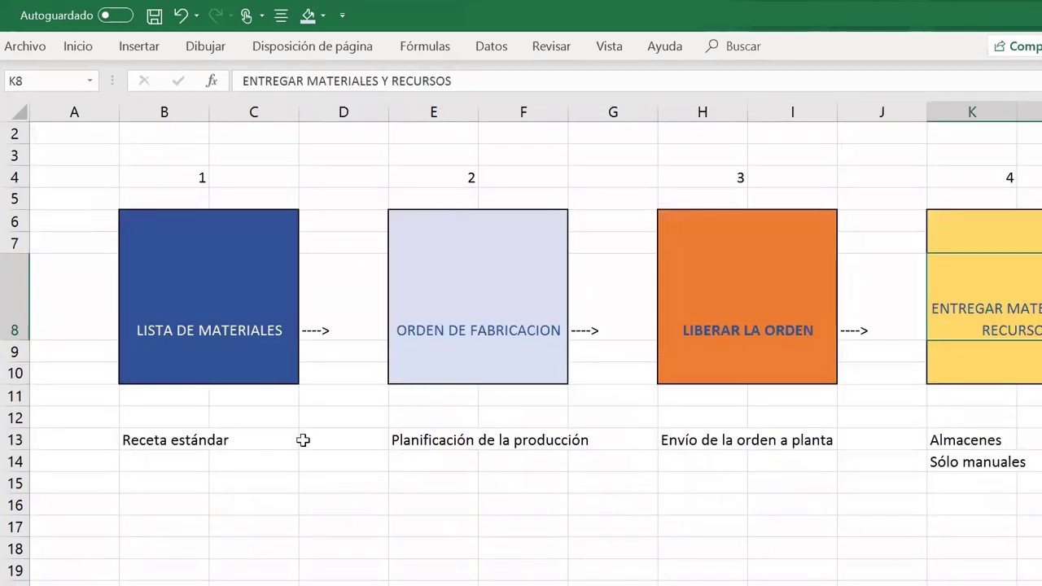
- Review stages 1 to 3 of the production process diagram: LISTA DE MATERIALES, ORDEN DE FABRICACION and LIBERAR LA ORDEN
{"action": "scroll", "coordinate": [291, 244], "scroll_direction": "up", "scroll_amount": 1}
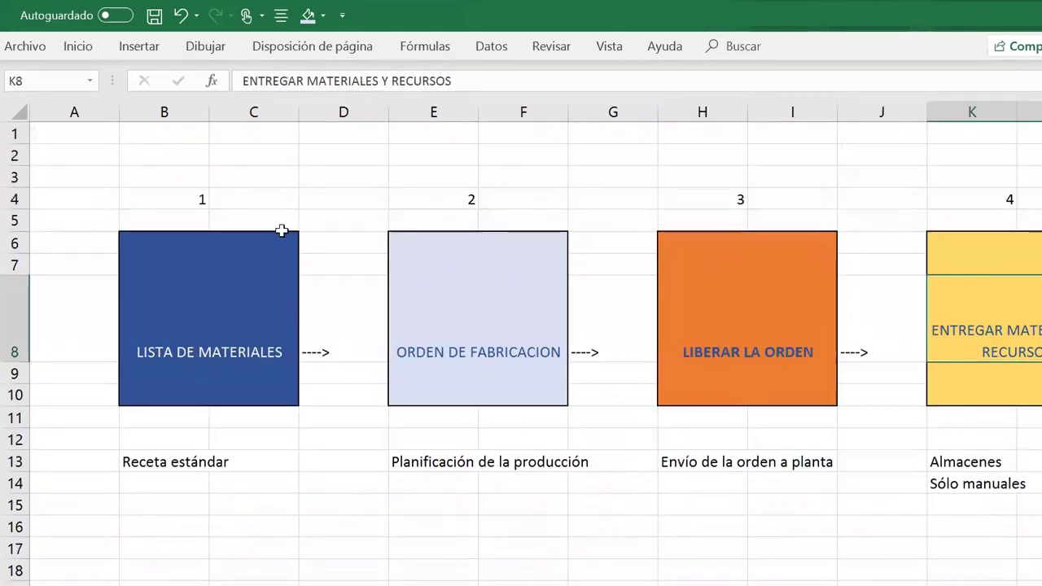
{"action": "left_click", "coordinate": [184, 301]}
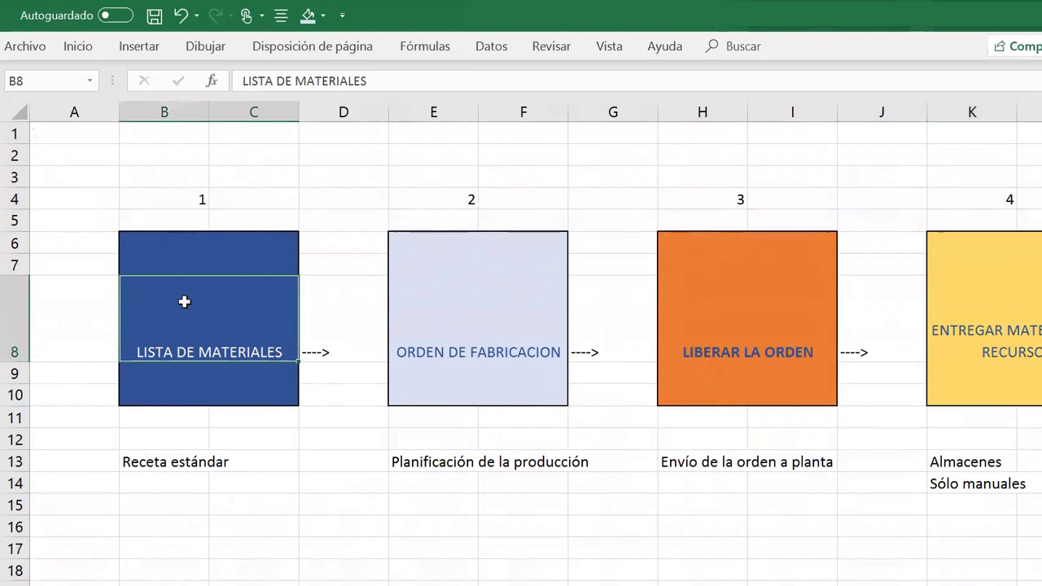
{"action": "left_click", "coordinate": [253, 440]}
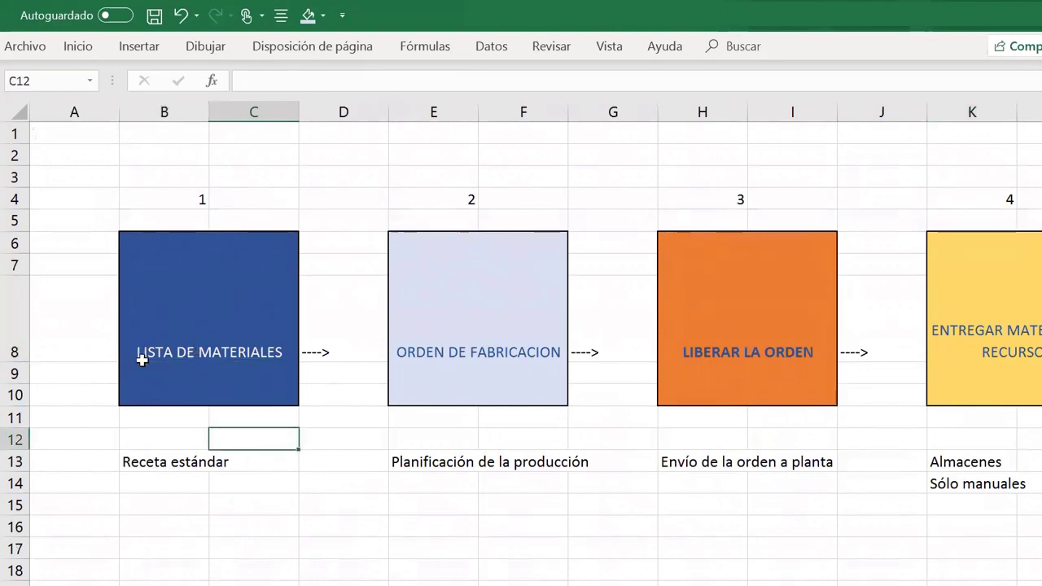
{"action": "left_click", "coordinate": [151, 462]}
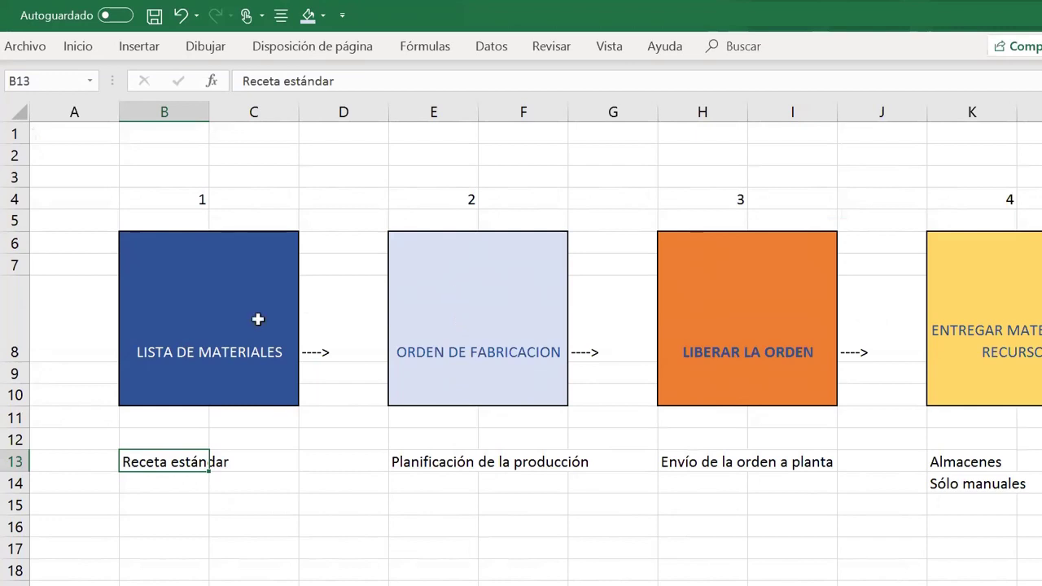
{"action": "left_click", "coordinate": [434, 293]}
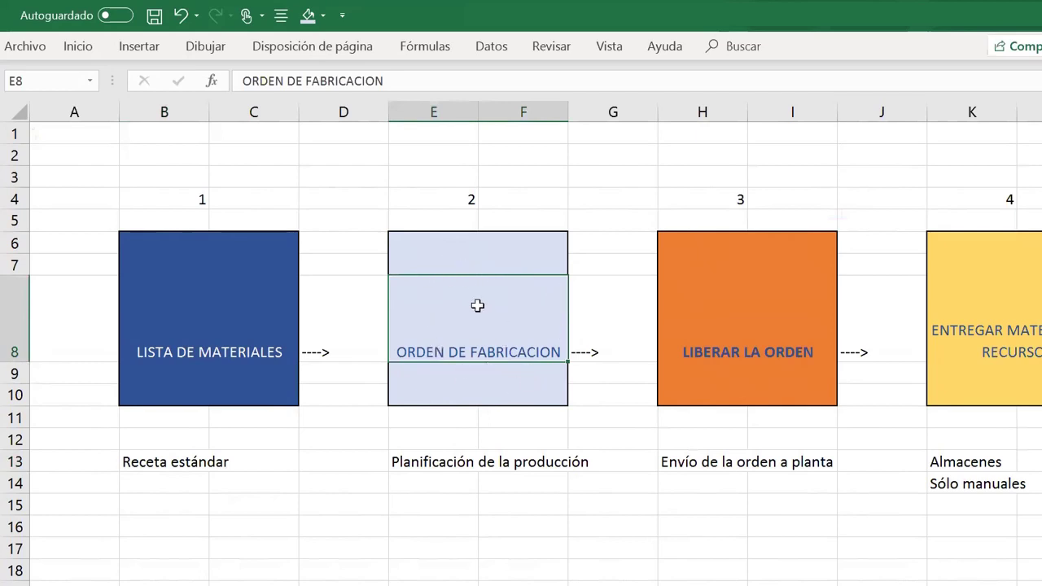
{"action": "left_click", "coordinate": [461, 379]}
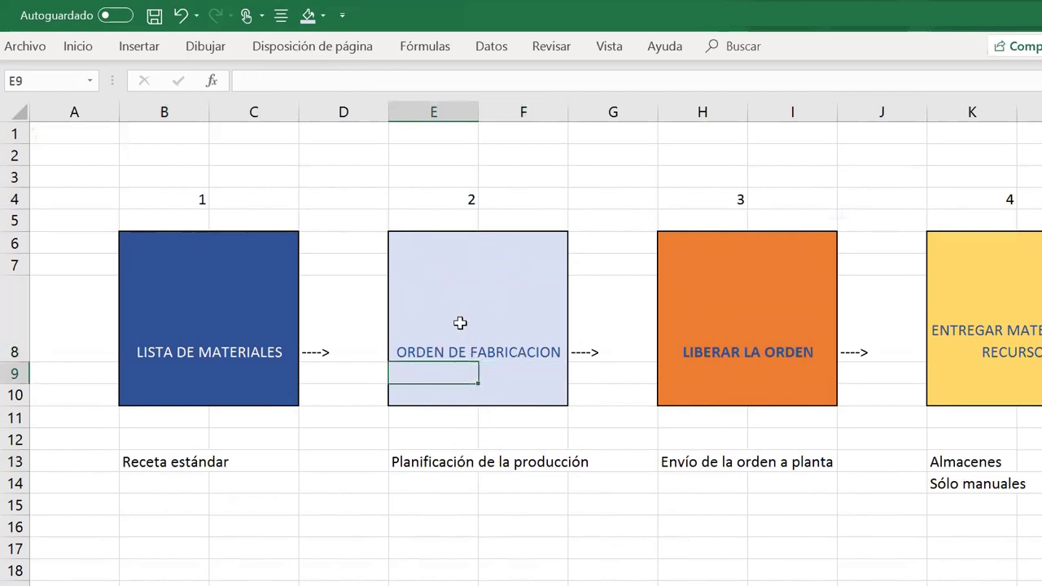
{"action": "left_click", "coordinate": [438, 345]}
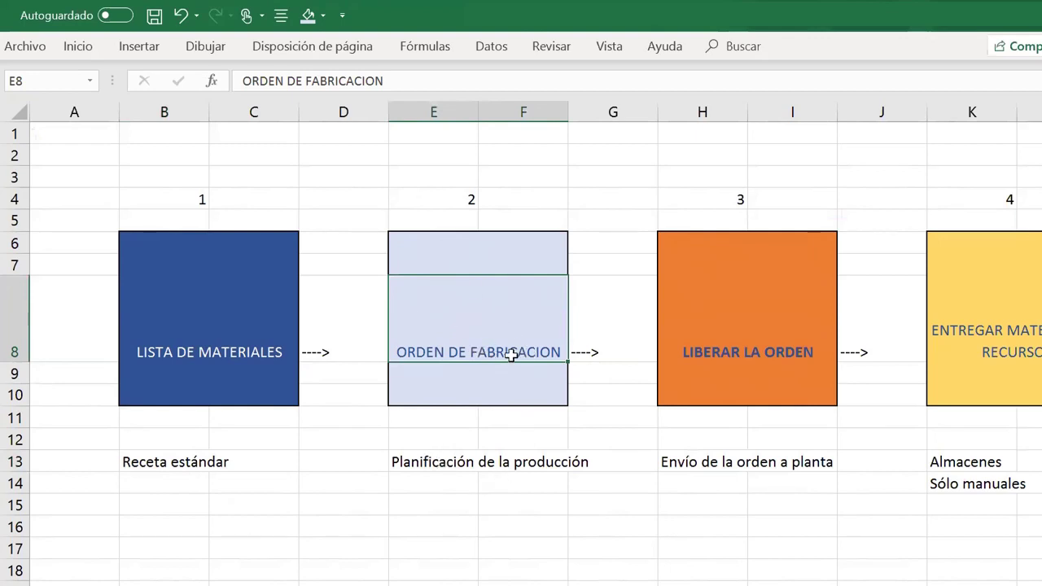
{"action": "left_click", "coordinate": [706, 331]}
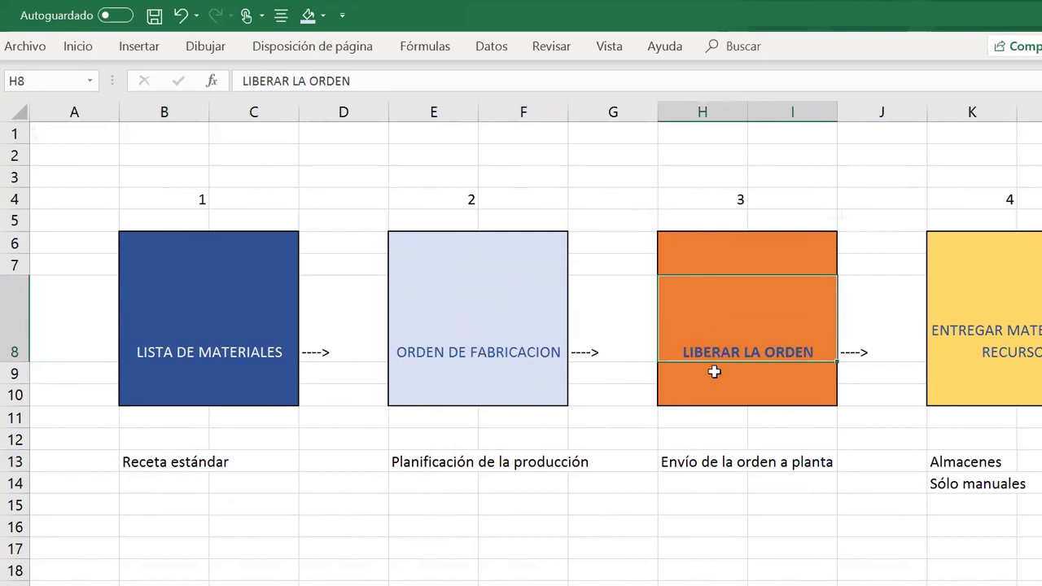
- Review stages 4 to 6 of the process diagram, from delivering materials and resources through receiving products to CERRAR ORDEN
{"action": "mouse_move", "coordinate": [768, 580]}
{"action": "left_mouse_down"}
{"action": "mouse_move", "coordinate": [794, 585]}
{"action": "mouse_move", "coordinate": [780, 584]}
{"action": "left_mouse_up"}
{"action": "left_click", "coordinate": [717, 456]}
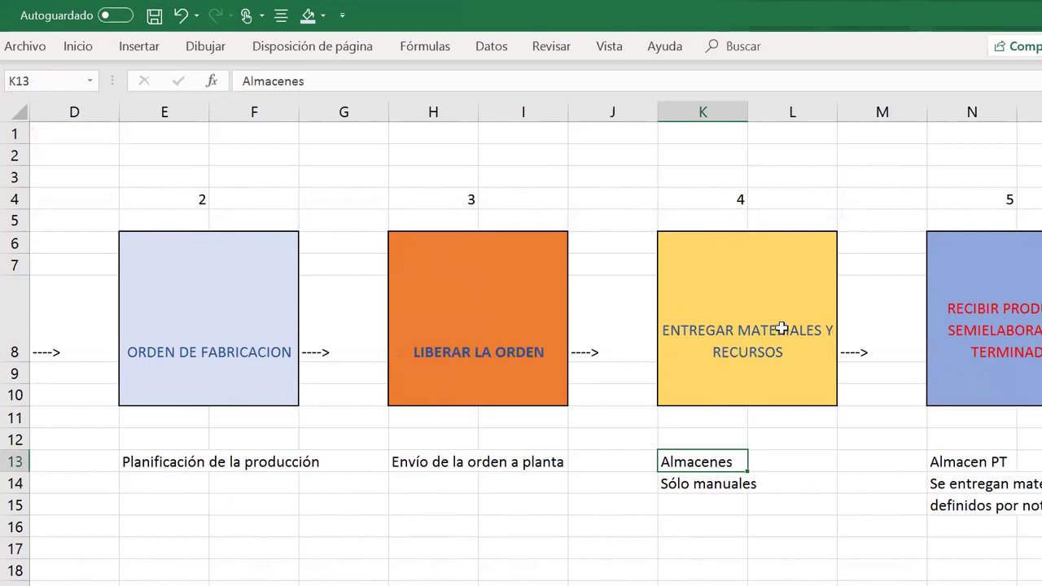
{"action": "scroll", "coordinate": [782, 328], "scroll_direction": "right", "scroll_amount": 3}
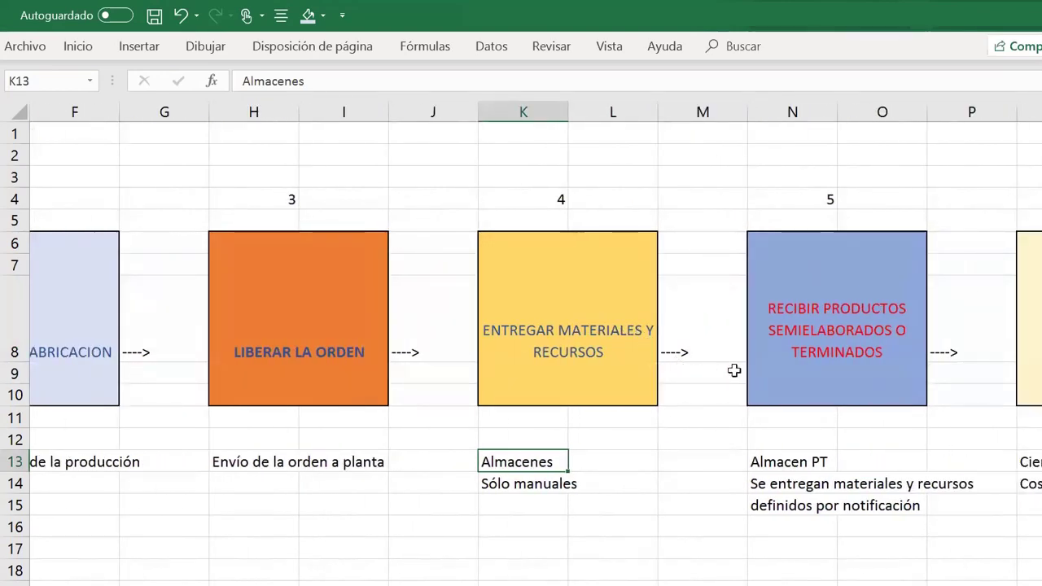
{"action": "left_click", "coordinate": [688, 357]}
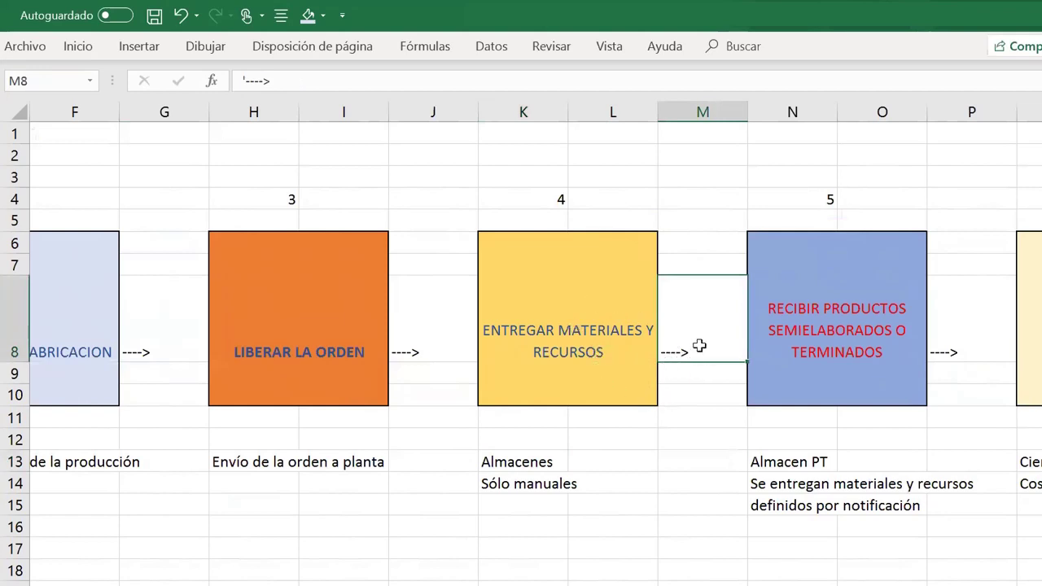
{"action": "left_click", "coordinate": [822, 330]}
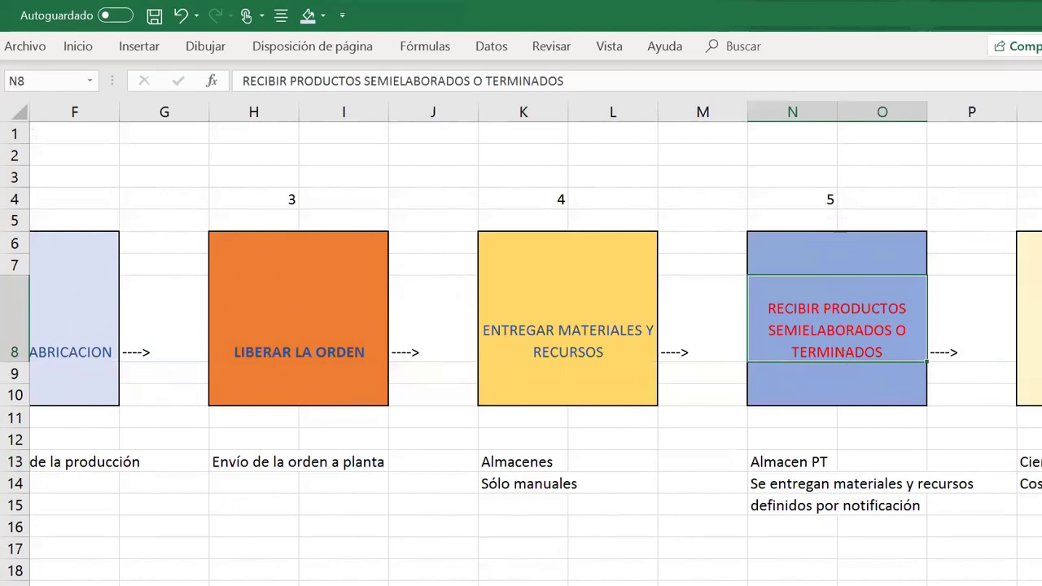
{"action": "scroll", "coordinate": [521, 326], "scroll_direction": "right", "scroll_amount": 1}
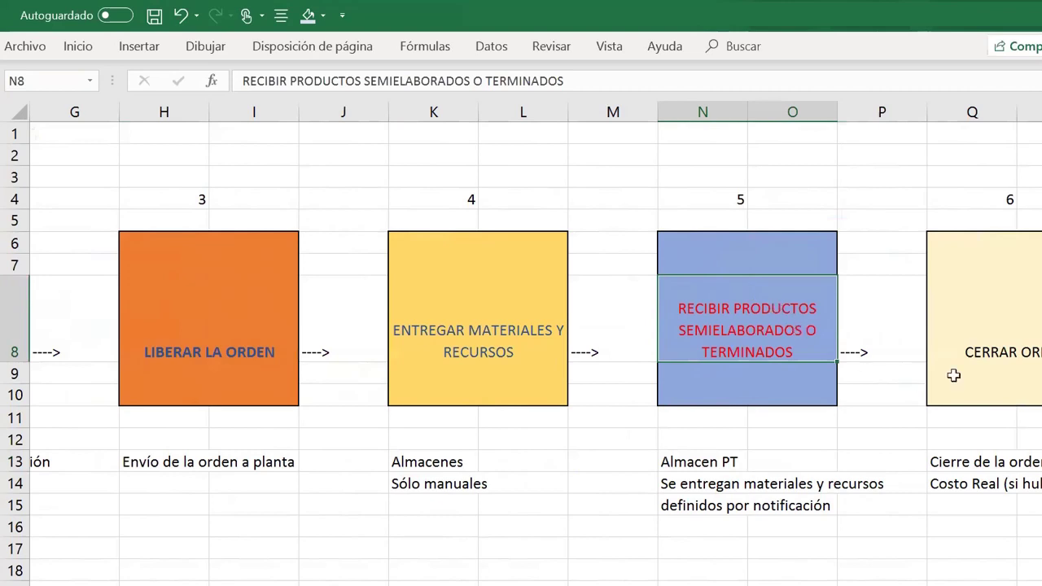
{"action": "left_click", "coordinate": [1018, 303]}
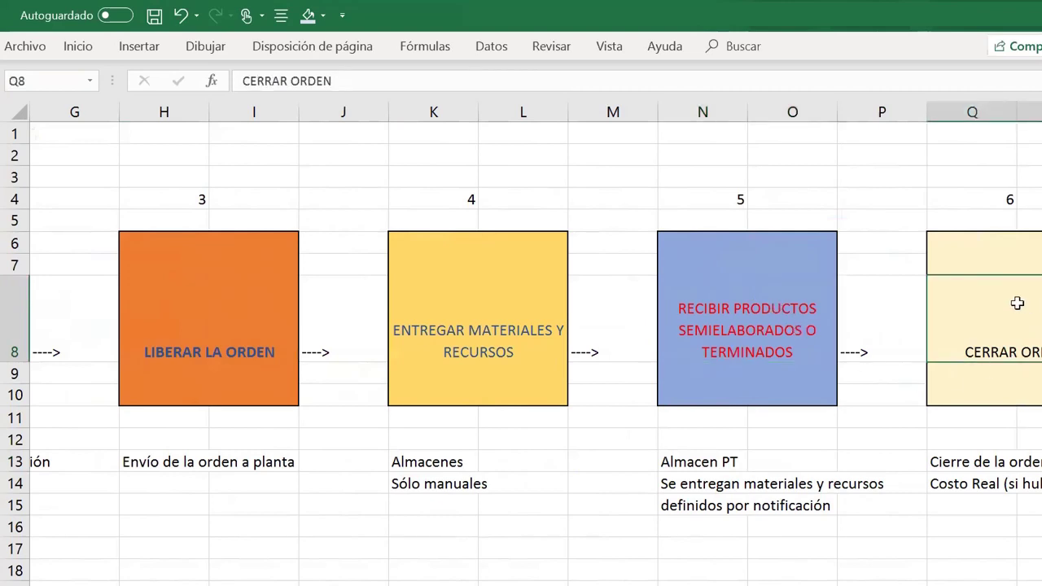
{"action": "scroll", "coordinate": [536, 345], "scroll_direction": "left", "scroll_amount": 2}
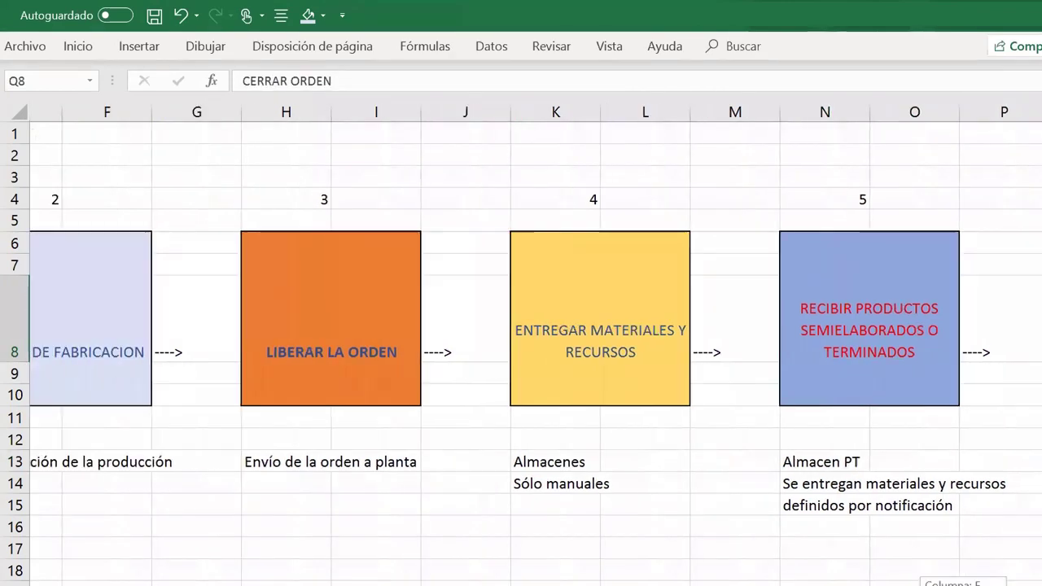
{"action": "scroll", "coordinate": [535, 345], "scroll_direction": "left", "scroll_amount": 5}
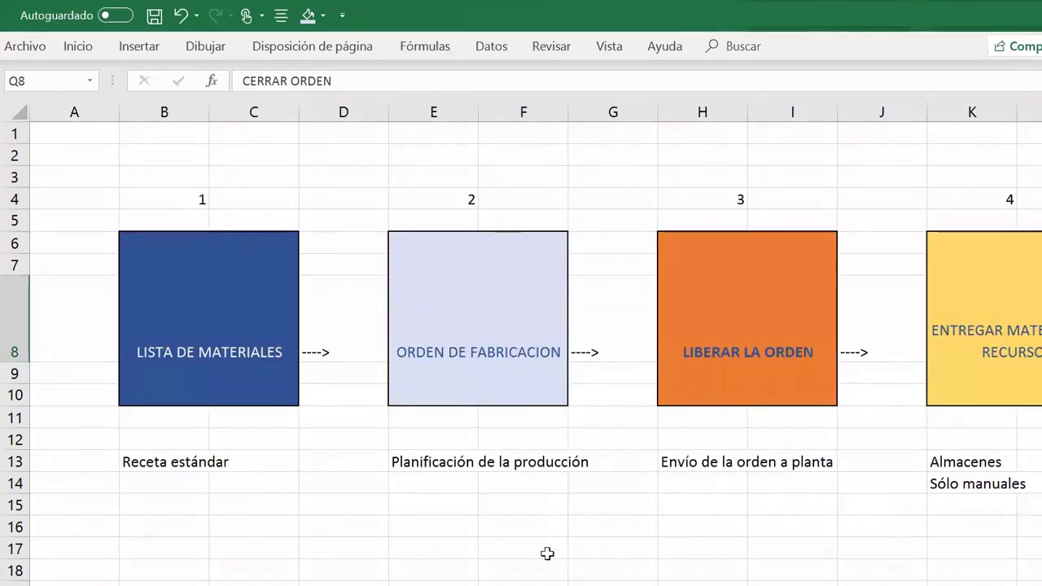
- Switch to SAP Business One and open a maximized Lista de materiales window from the Producción module
{"action": "mouse_move", "coordinate": [489, 582]}
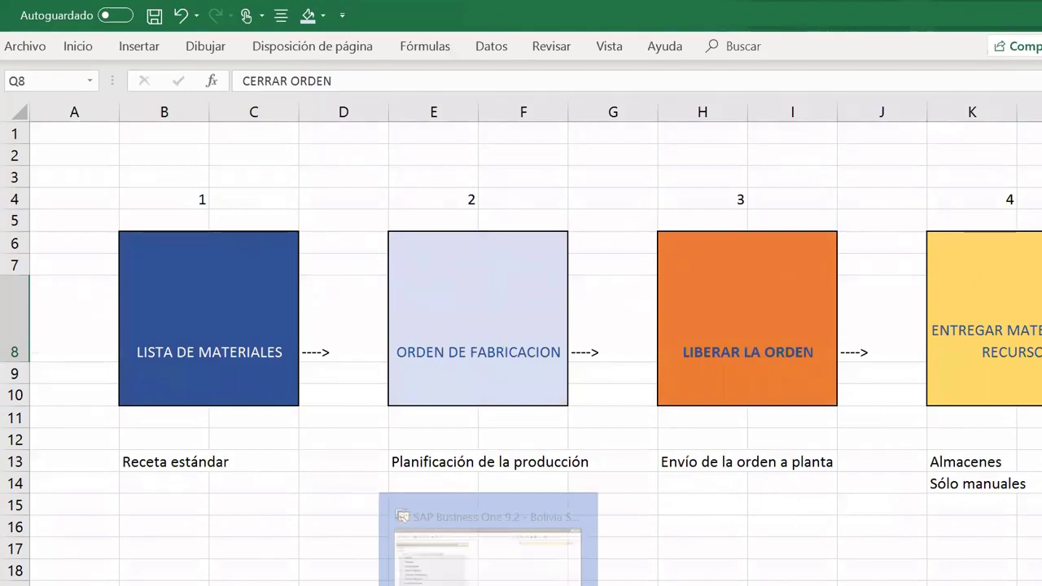
{"action": "left_click", "coordinate": [461, 530]}
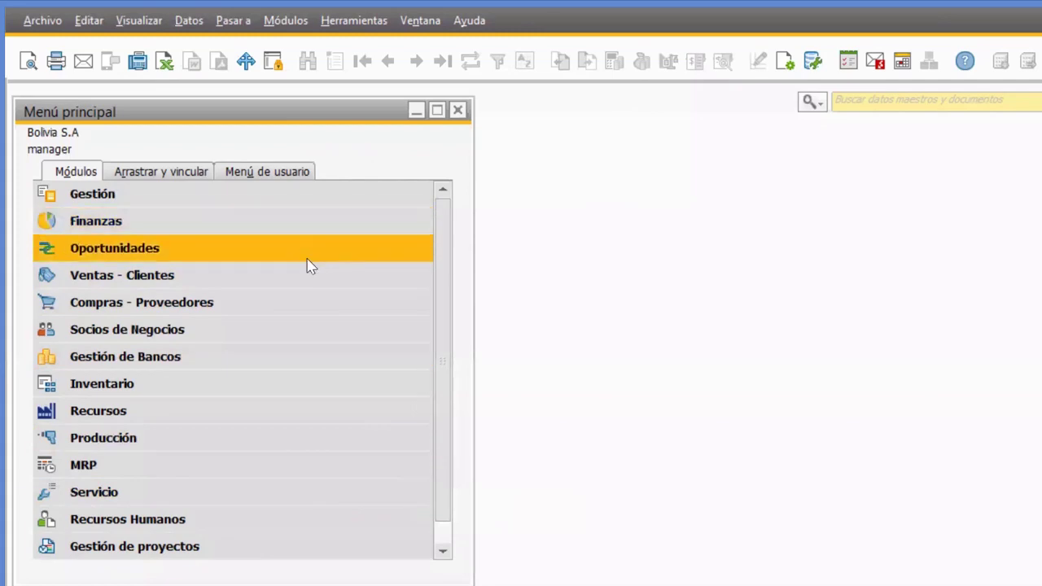
{"action": "left_click", "coordinate": [277, 440]}
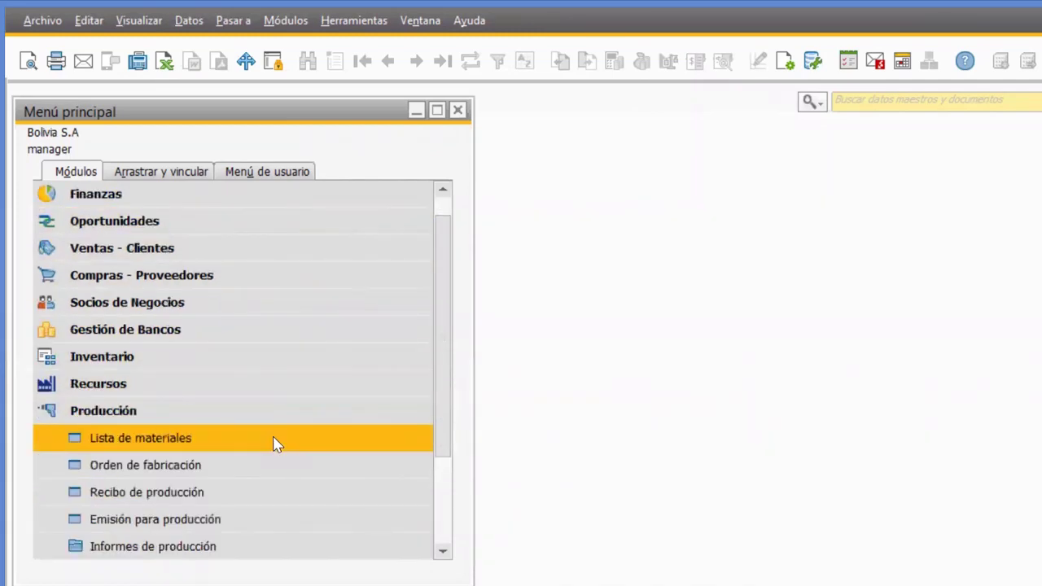
{"action": "left_click", "coordinate": [230, 440]}
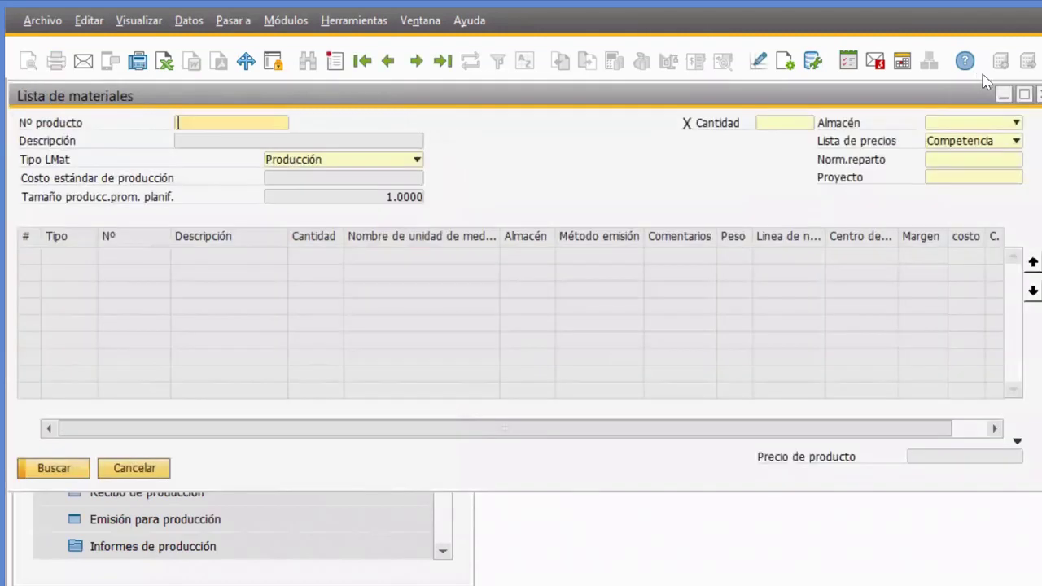
{"action": "left_click", "coordinate": [1025, 95]}
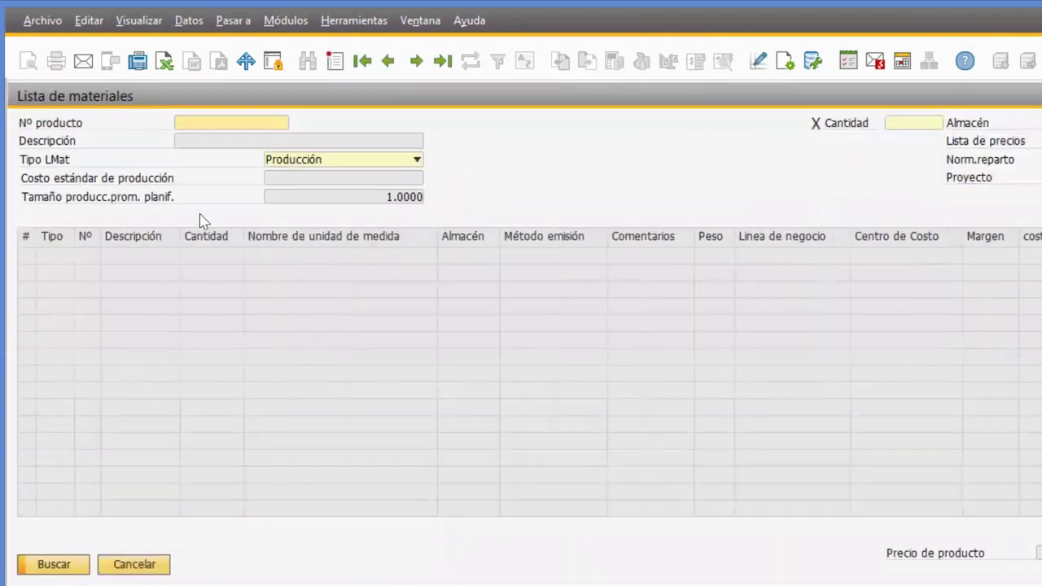
- Look up the bill of materials of finished product PT000010, PRODUCTO TERMINADO 10
{"action": "left_click", "coordinate": [242, 122]}
{"action": "type", "text": "pt"}
{"action": "key", "text": "Return"}
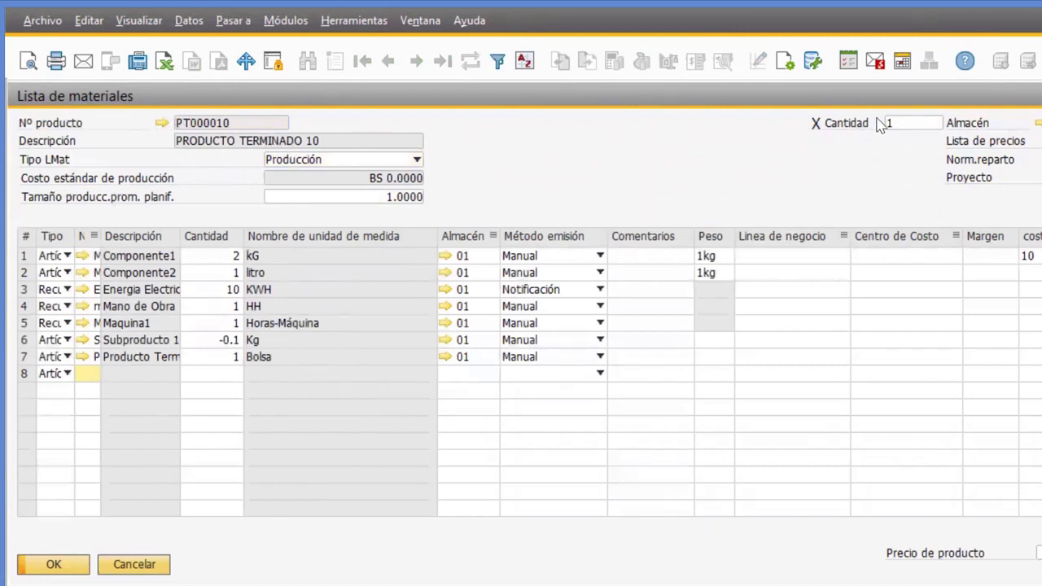
- Examine the header quantity and the quantities of Componente2, Energia Electrica, Mano de Obra, Maquina1 and Producto Terminado 1
{"action": "left_click", "coordinate": [904, 123]}
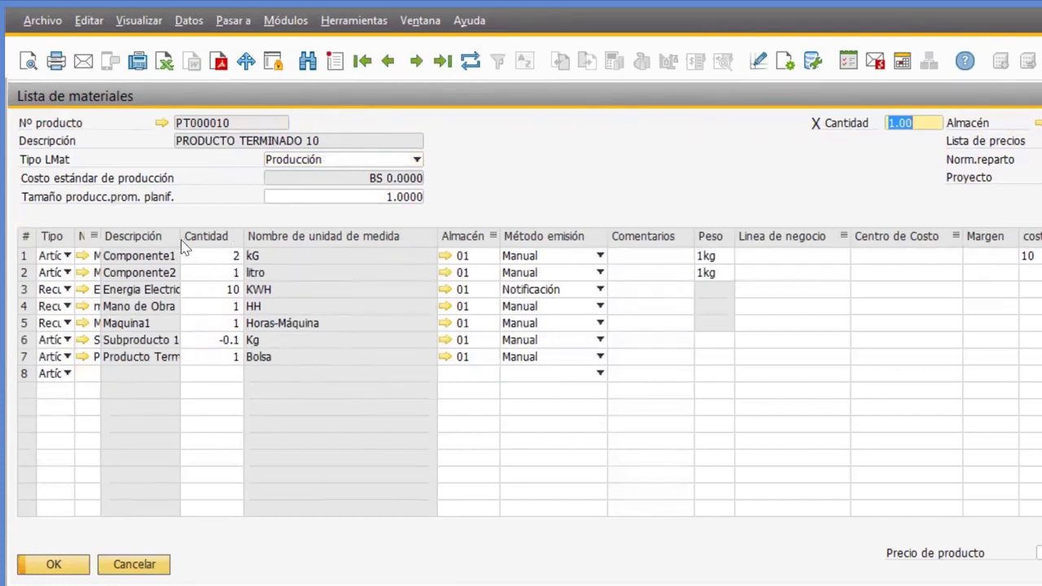
{"action": "left_click", "coordinate": [207, 273]}
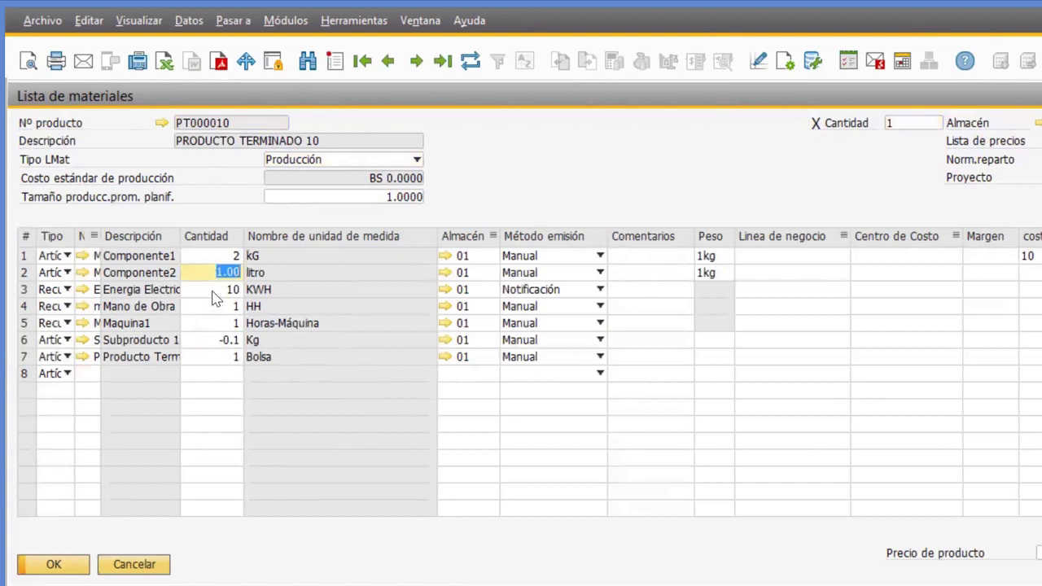
{"action": "left_click", "coordinate": [214, 295]}
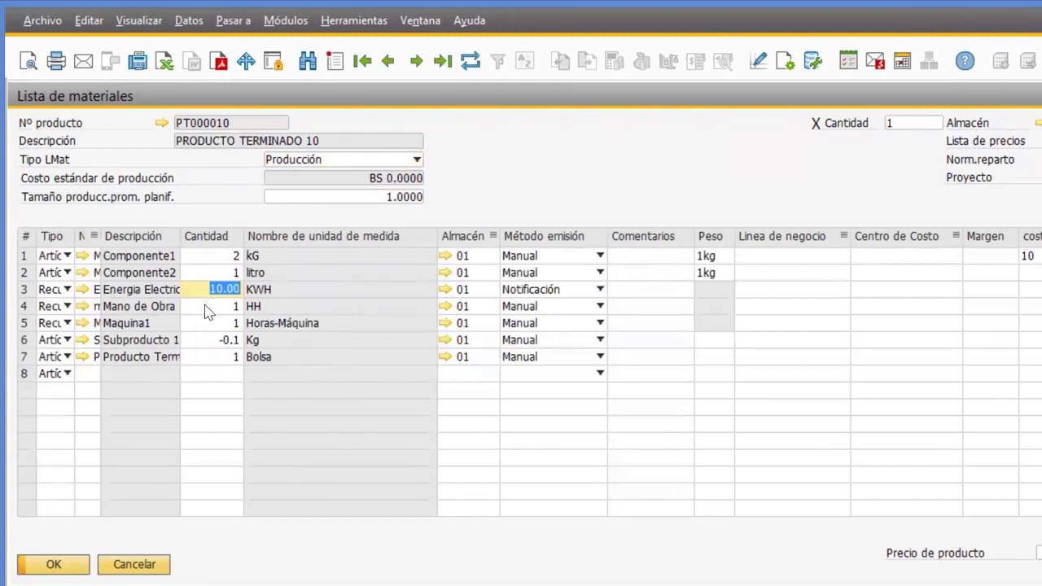
{"action": "left_click", "coordinate": [207, 307]}
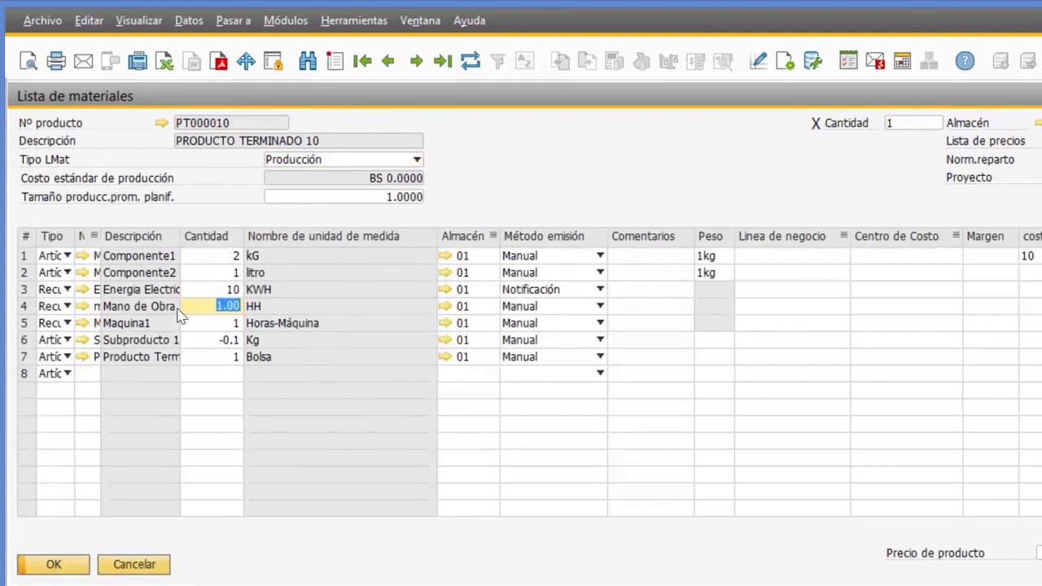
{"action": "left_click", "coordinate": [204, 329]}
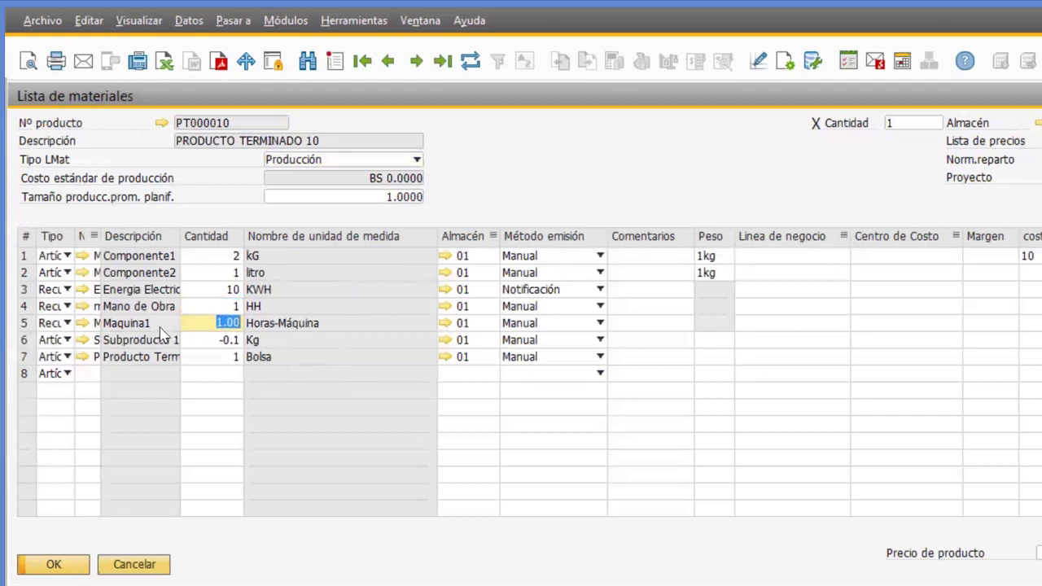
{"action": "left_click", "coordinate": [214, 359]}
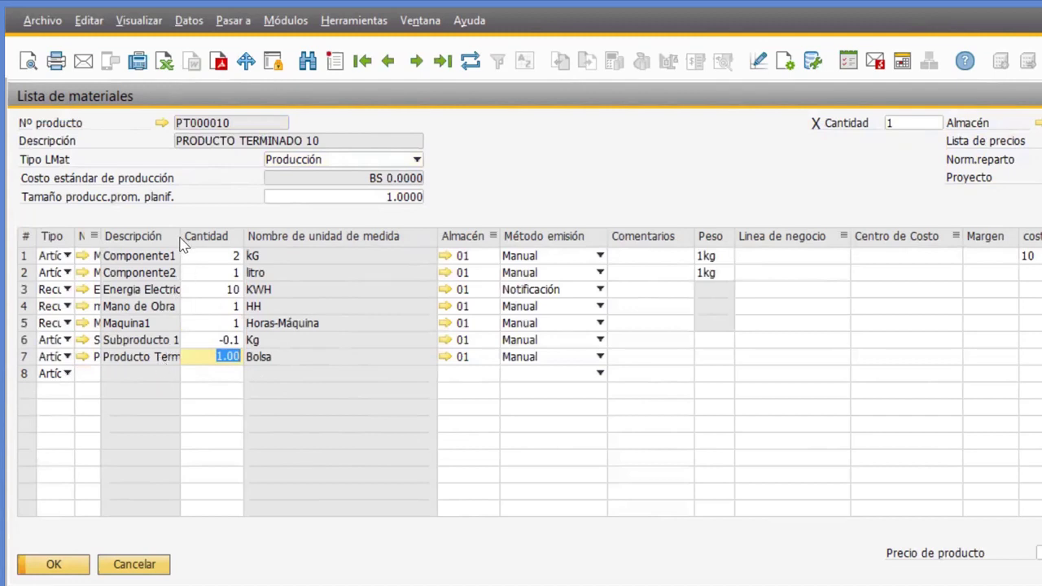
- Widen the Descripción and Tipo columns to fit their text, and sort the component lines by Tipo in ascending order
{"action": "left_click_drag", "start_coordinate": [180, 237], "coordinate": [249, 237]}
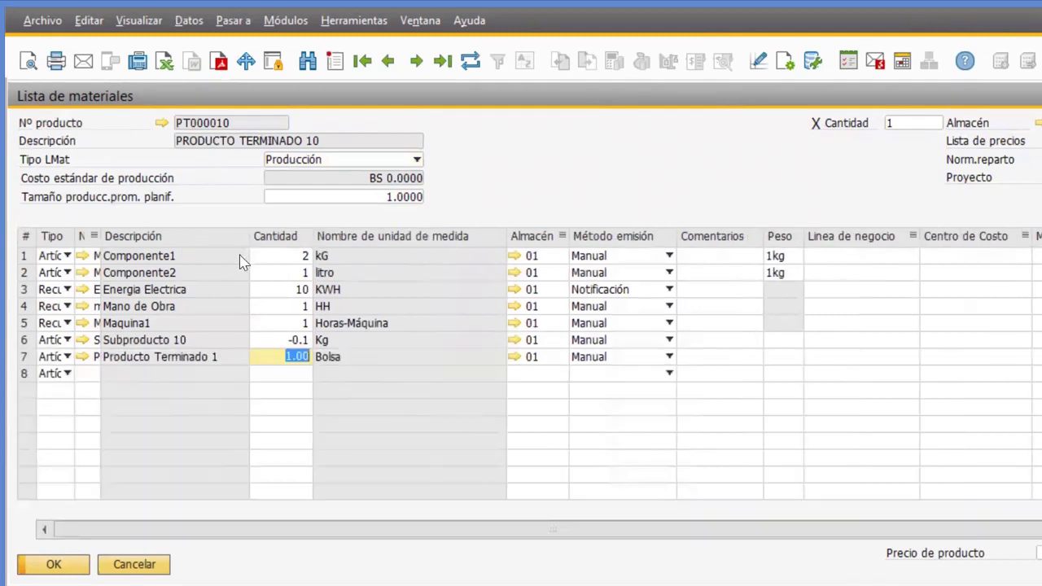
{"action": "left_click", "coordinate": [268, 343]}
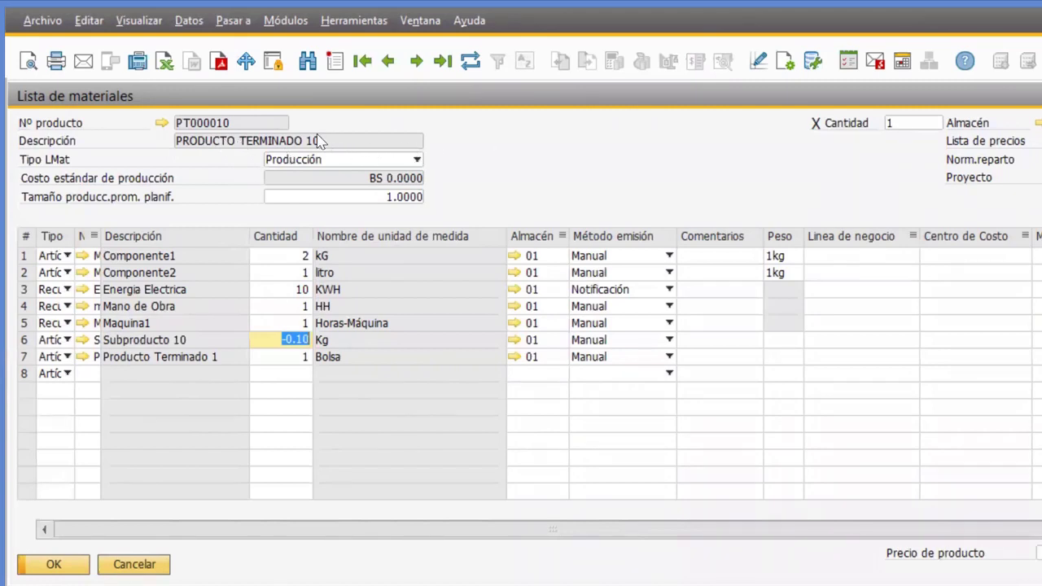
{"action": "left_click", "coordinate": [291, 255]}
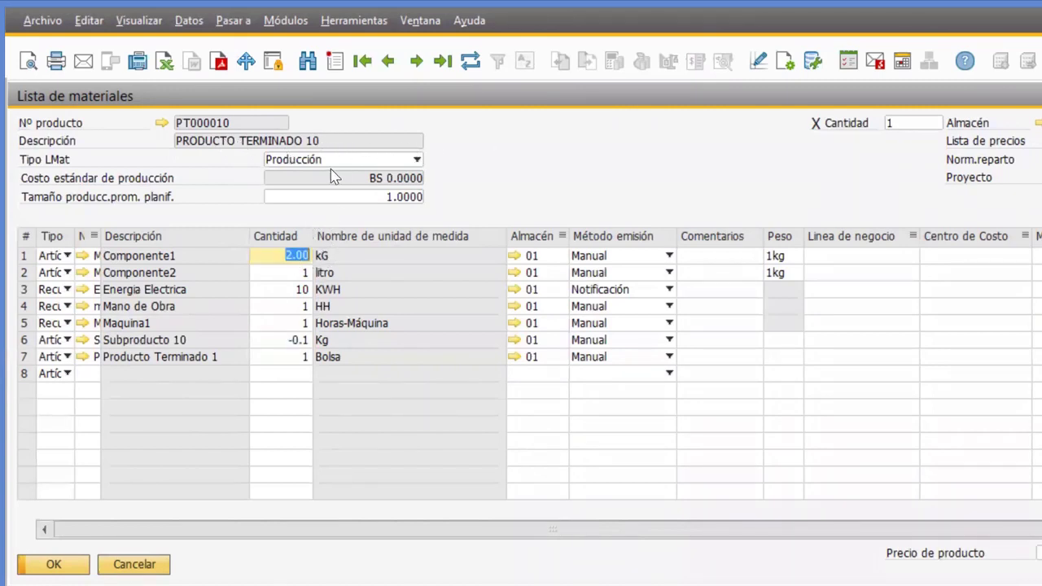
{"action": "left_click", "coordinate": [298, 273]}
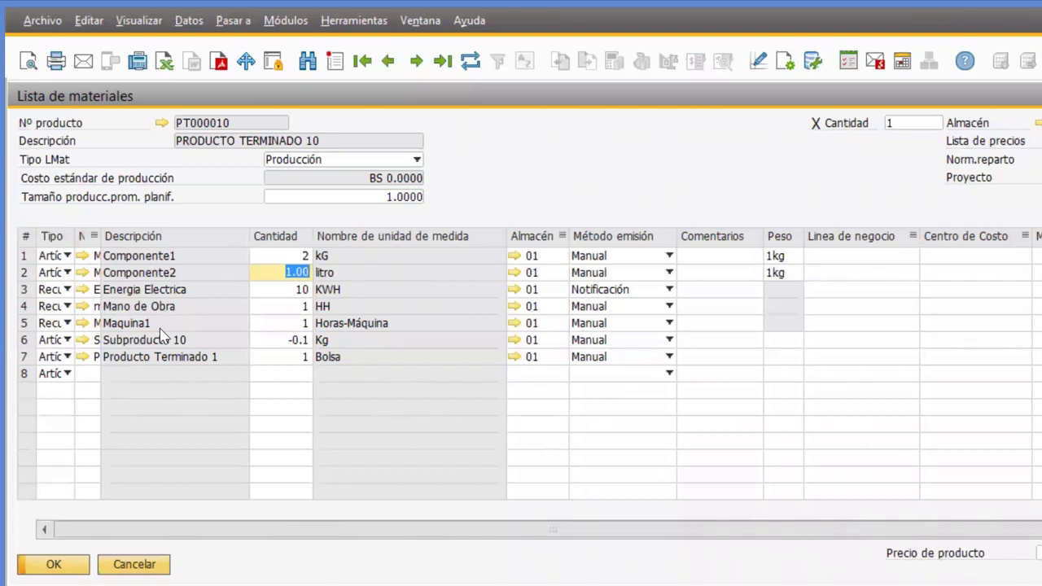
{"action": "double_click", "coordinate": [74, 237]}
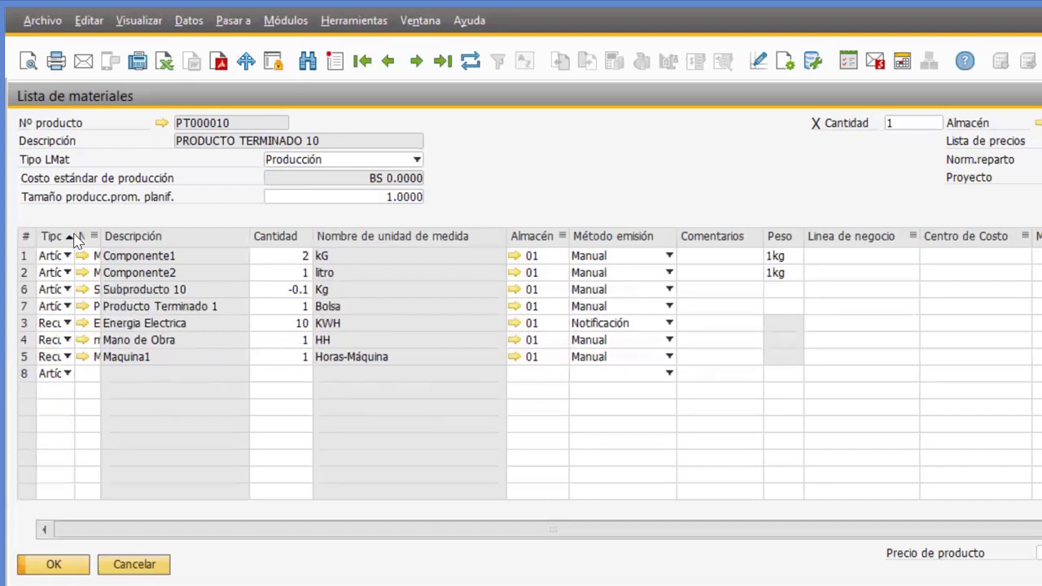
{"action": "double_click", "coordinate": [75, 236]}
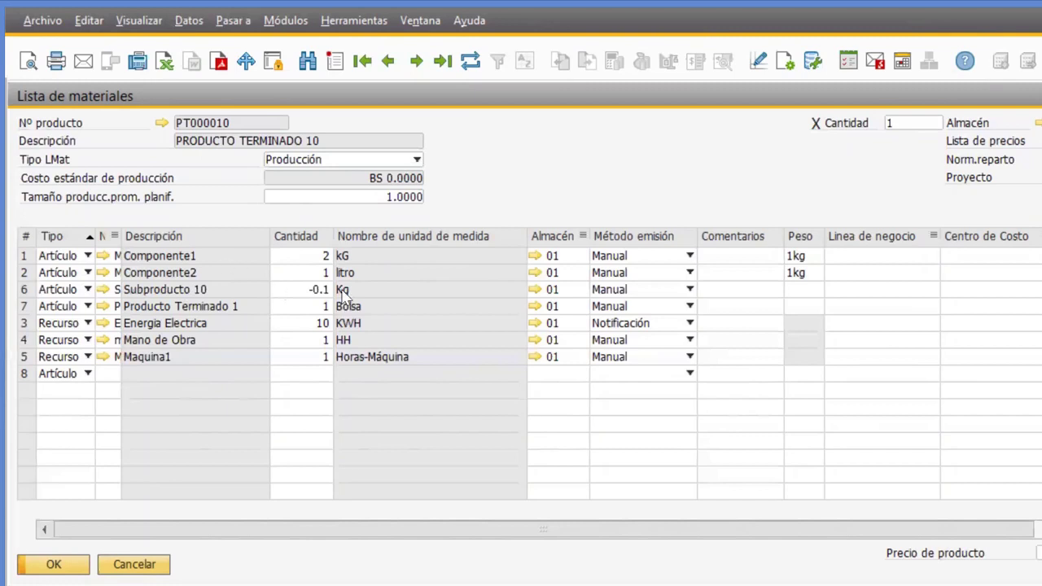
- Review the Método emisión options Notificación and Manual for Componente1, leaving Manual selected
{"action": "left_click", "coordinate": [638, 260]}
{"action": "left_click", "coordinate": [638, 260]}
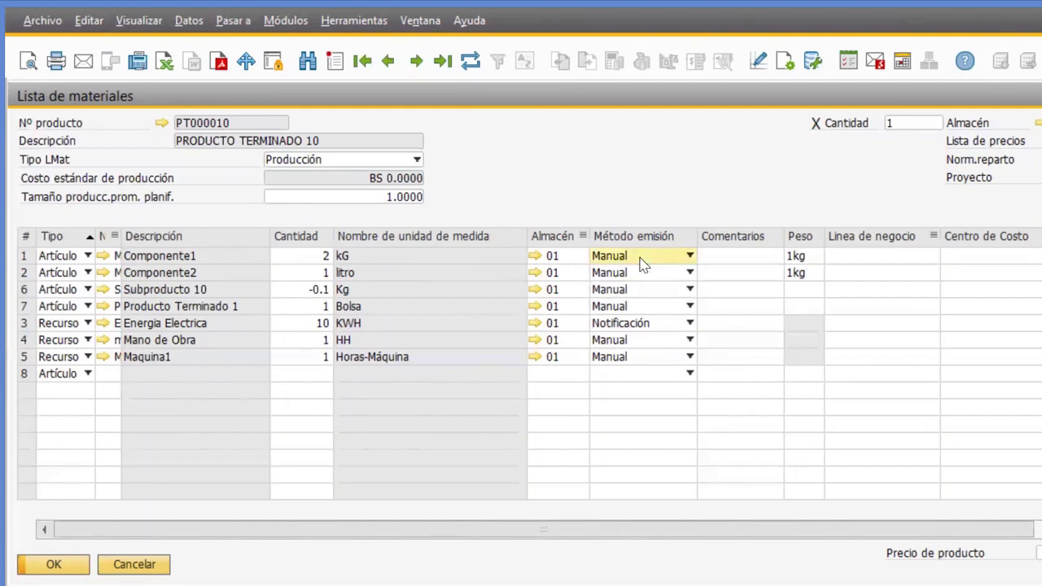
{"action": "left_click", "coordinate": [641, 259]}
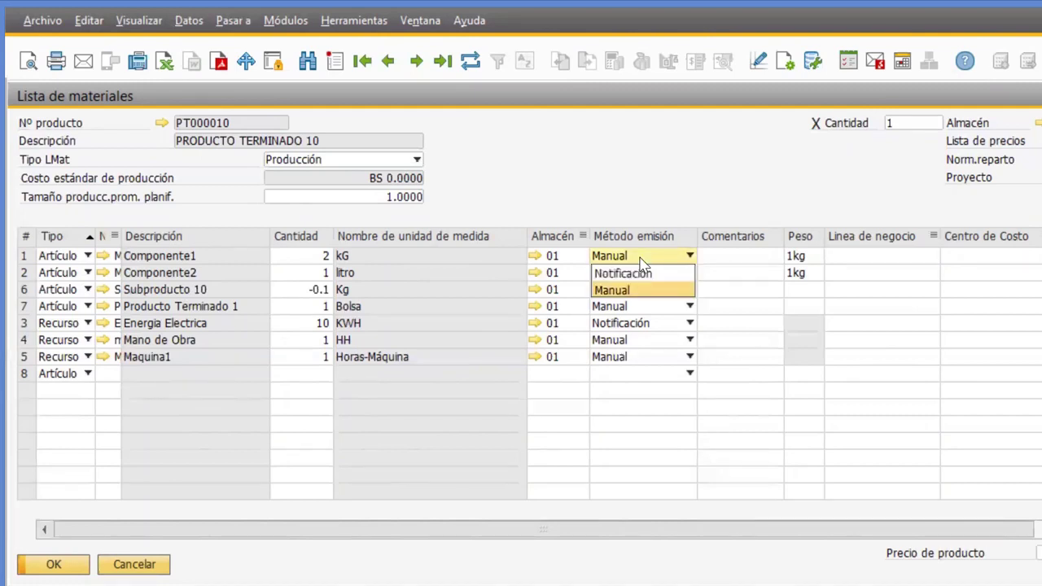
{"action": "left_click", "coordinate": [642, 262]}
{"action": "left_click", "coordinate": [642, 262]}
{"action": "left_click", "coordinate": [642, 262]}
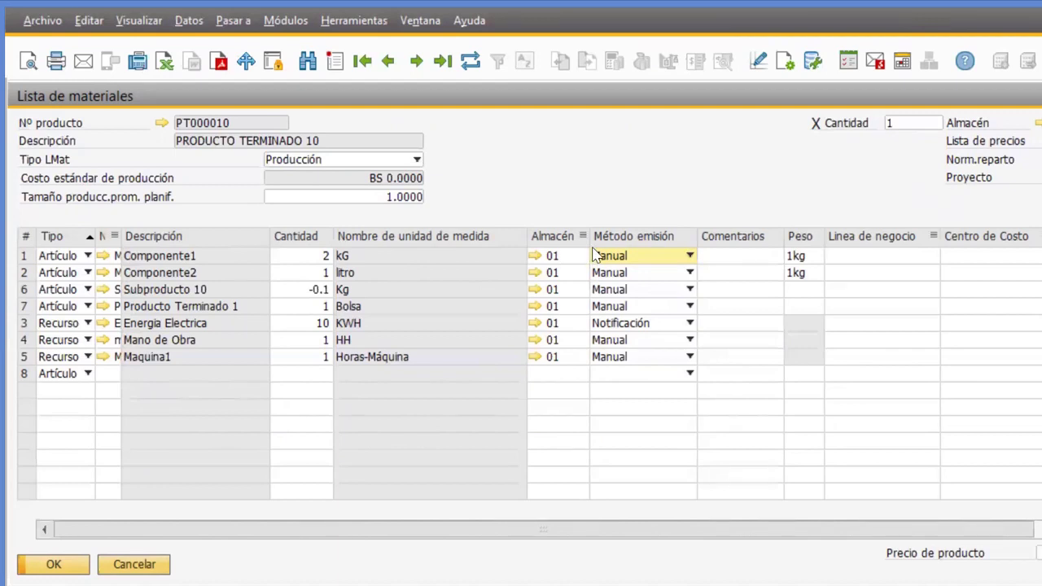
- Examine the quantity and Notificación issue method of the Energia Electrica resource in the PT000010 bill of materials
{"action": "left_click", "coordinate": [636, 325]}
{"action": "left_click", "coordinate": [637, 325]}
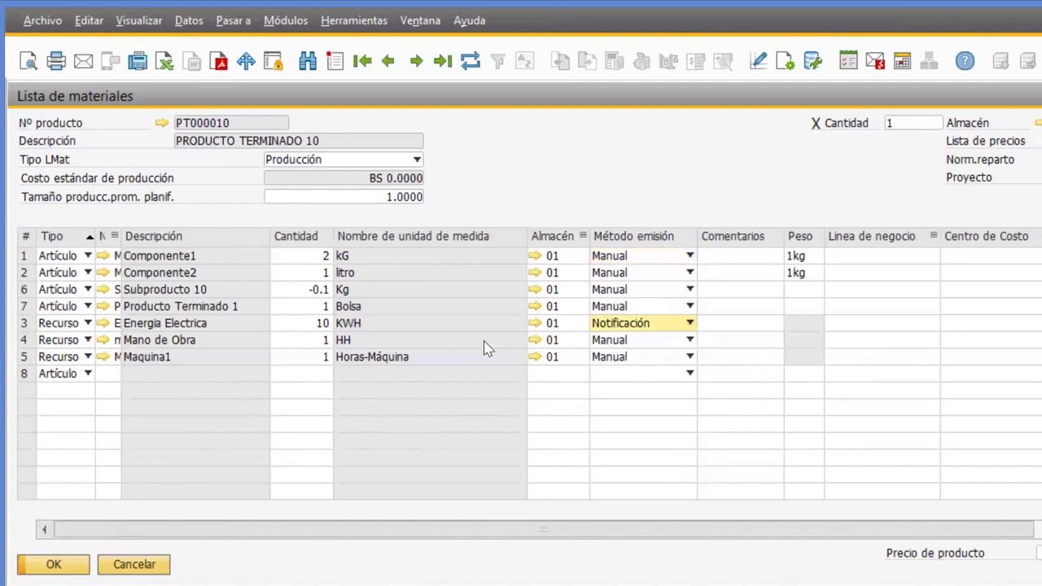
{"action": "left_click", "coordinate": [316, 324]}
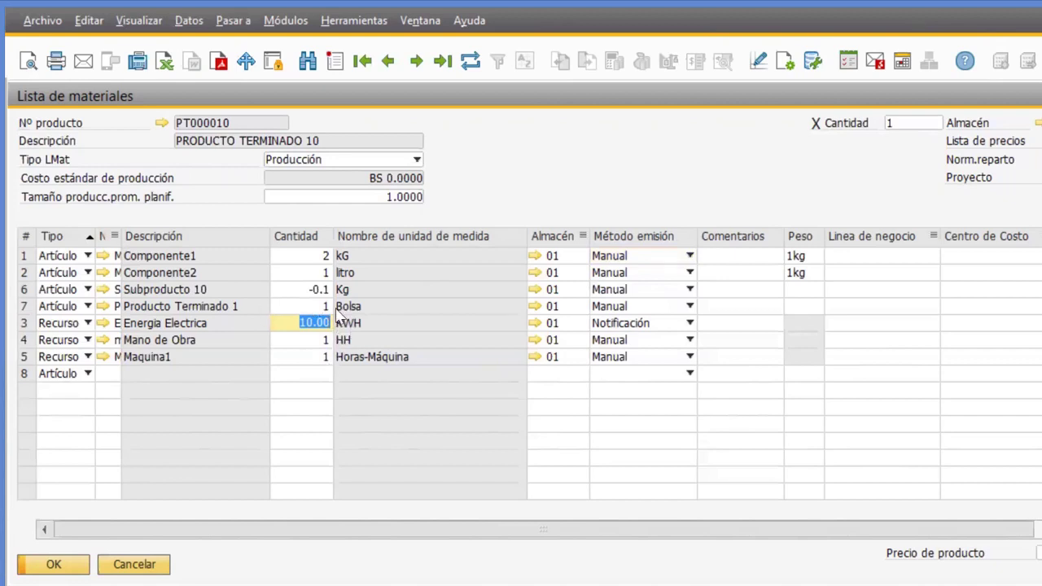
{"action": "left_click", "coordinate": [624, 324]}
{"action": "left_click", "coordinate": [619, 342]}
{"action": "left_click", "coordinate": [298, 326]}
{"action": "left_click", "coordinate": [616, 328]}
{"action": "left_click", "coordinate": [604, 337]}
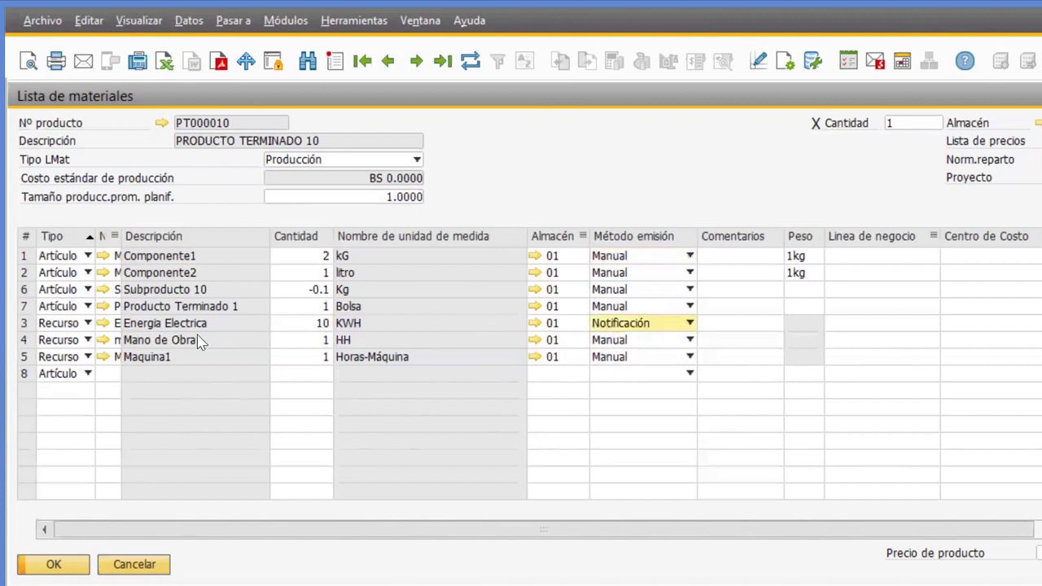
{"action": "left_click", "coordinate": [650, 328]}
{"action": "left_click", "coordinate": [651, 330]}
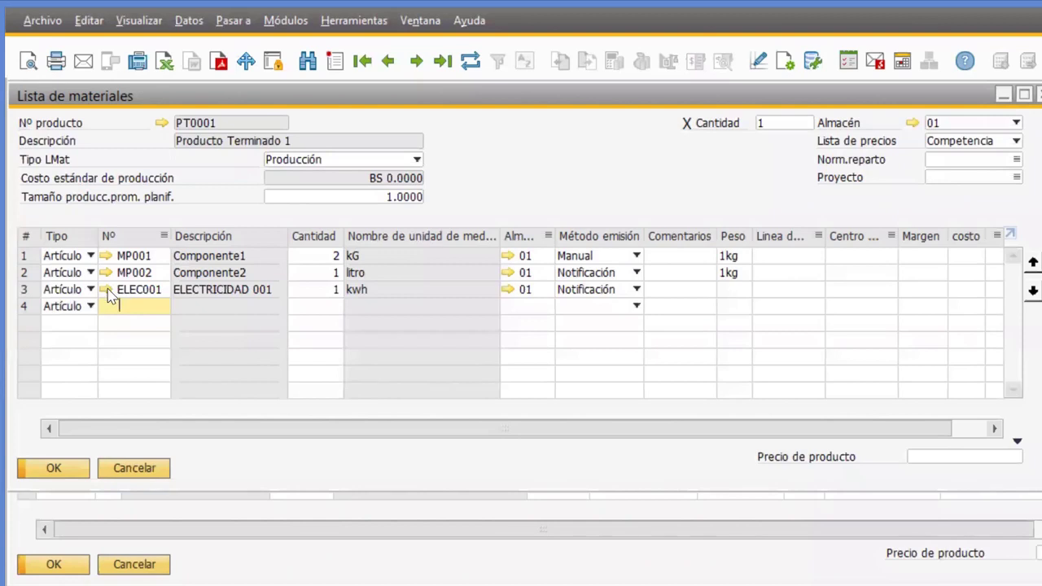
- From the PT0001 bill of materials, review the inventory data of item ELEC001, and return to check its issue method
{"action": "left_click", "coordinate": [106, 290]}
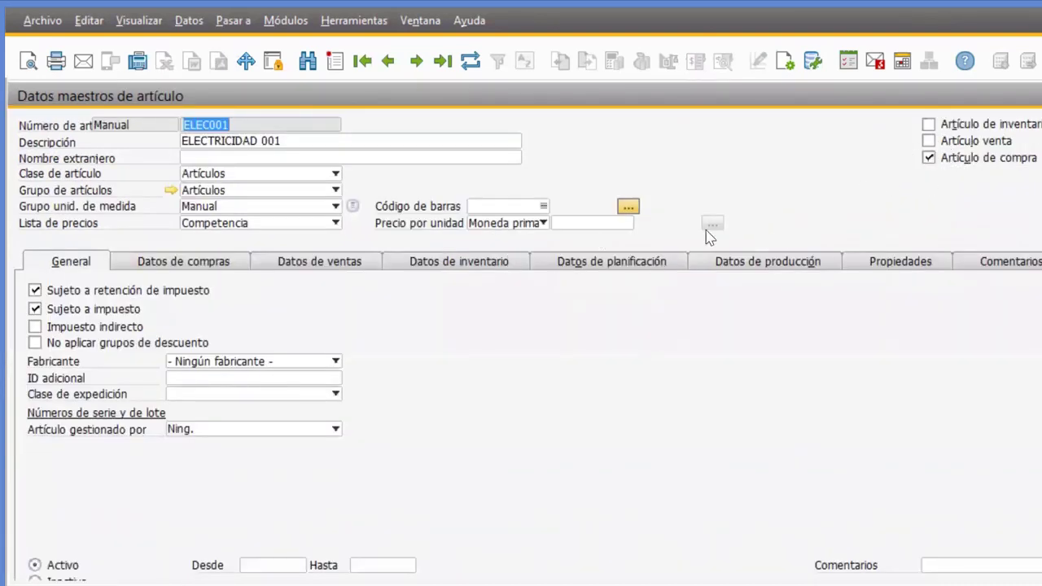
{"action": "left_click", "coordinate": [486, 262]}
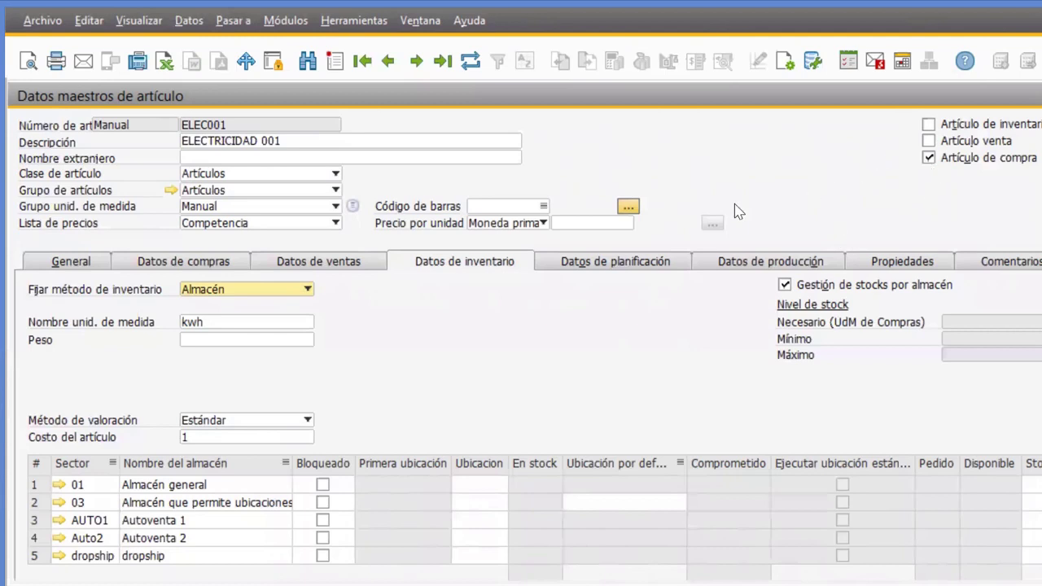
{"action": "key", "text": "Escape"}
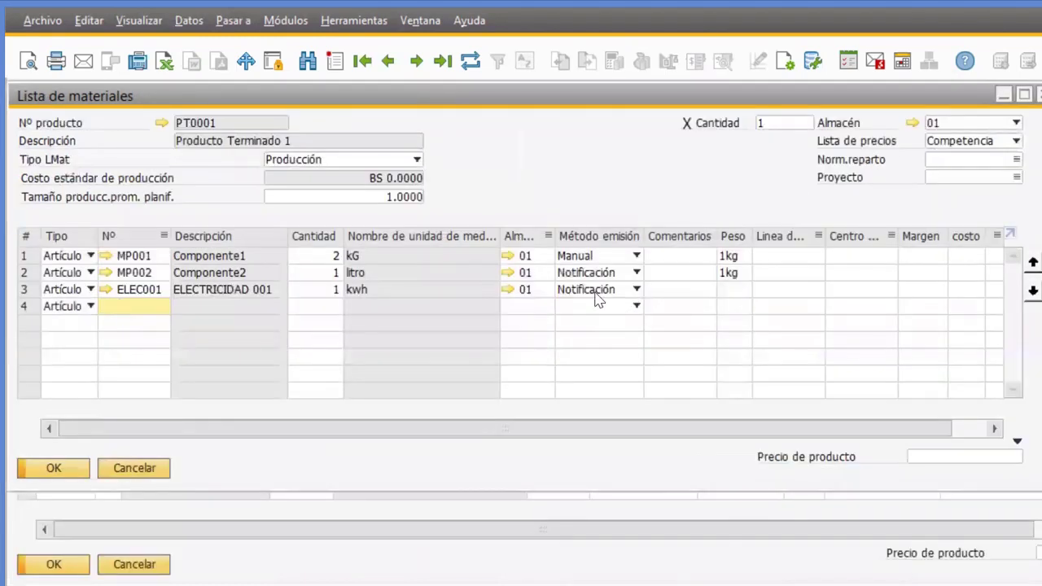
{"action": "left_click", "coordinate": [596, 293]}
{"action": "left_click", "coordinate": [593, 305]}
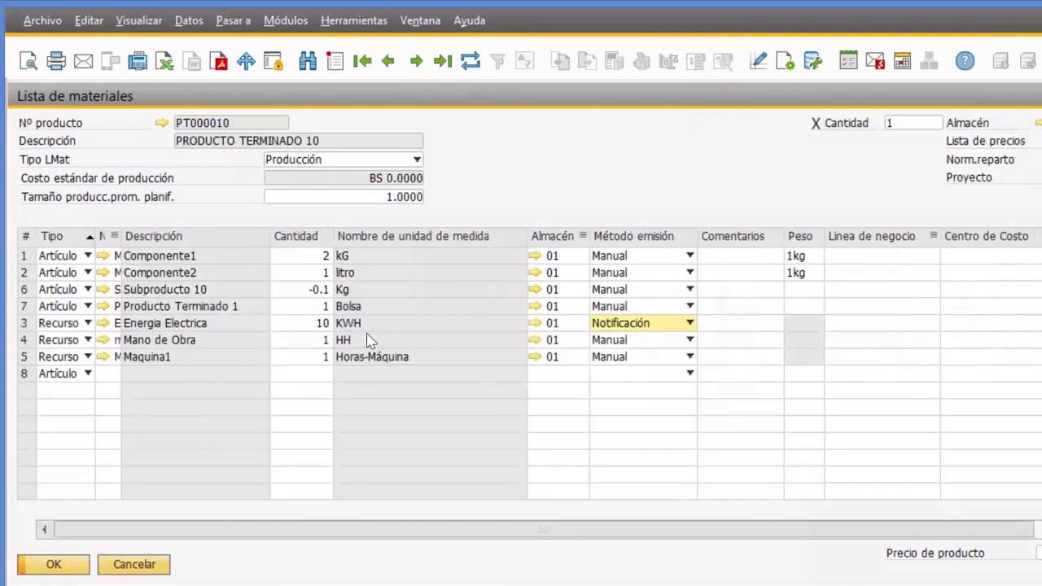
- Check the issue methods of the Mano de Obra and Subproducto 10 lines in the PT000010 bill of materials
{"action": "left_click", "coordinate": [617, 344]}
{"action": "left_click", "coordinate": [616, 344]}
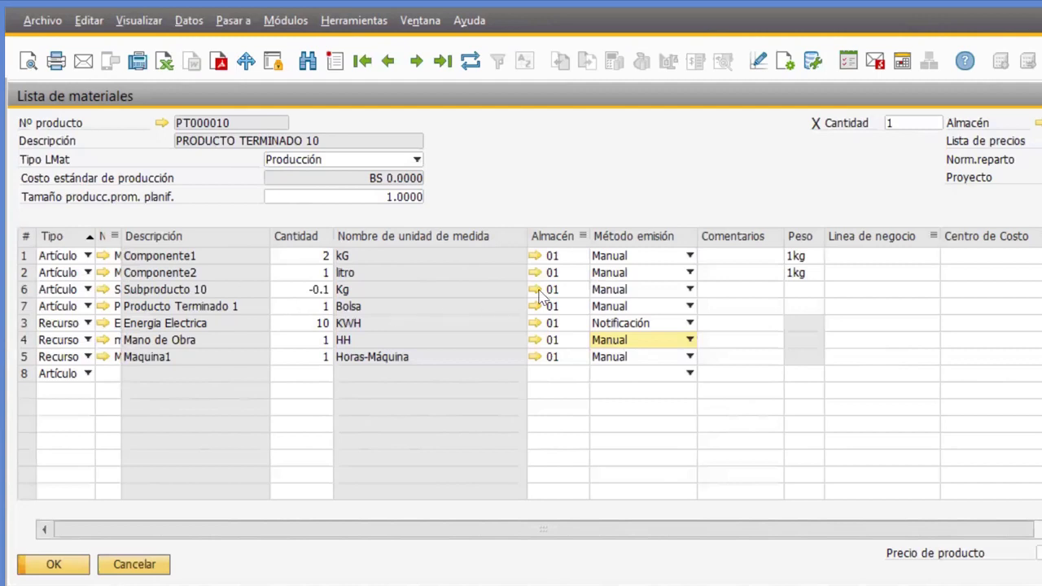
{"action": "left_click", "coordinate": [612, 295]}
{"action": "left_click", "coordinate": [567, 296]}
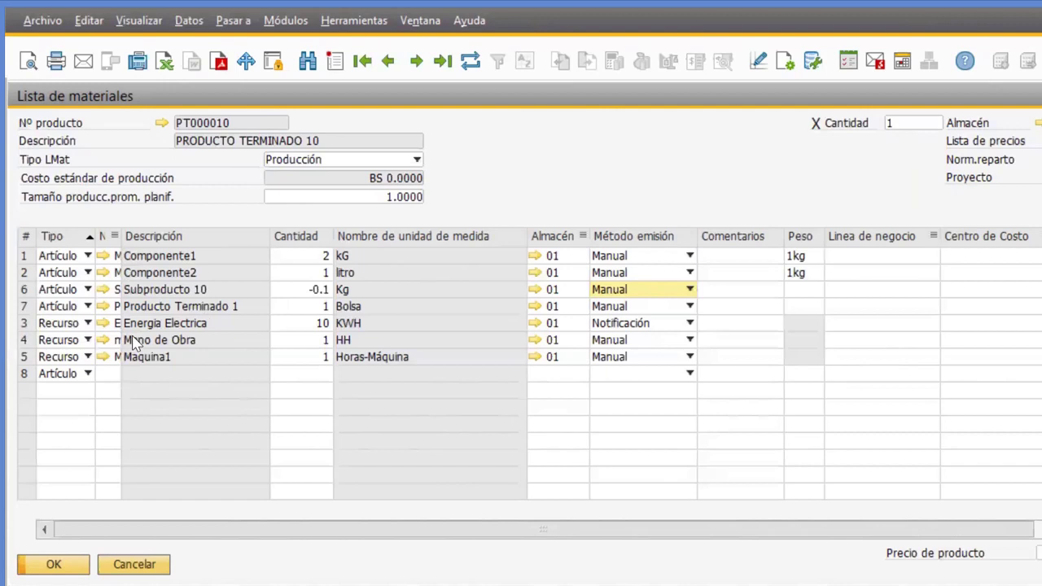
- Close the bill of materials and run the Informe lista materiales report for product PT000010, covering all groups and bill types
{"action": "key", "text": "Escape"}
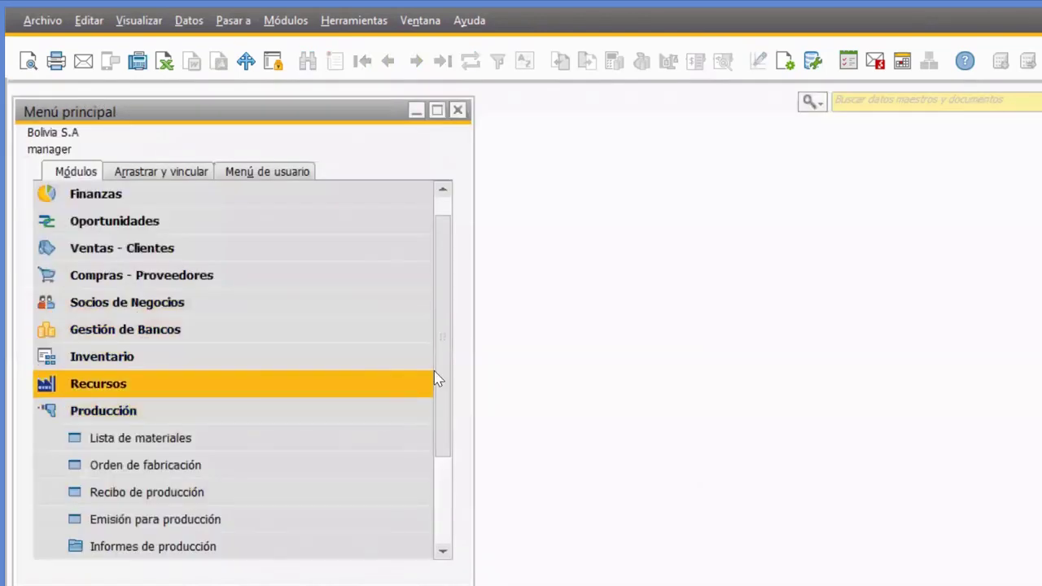
{"action": "left_click_drag", "start_coordinate": [445, 369], "coordinate": [447, 407]}
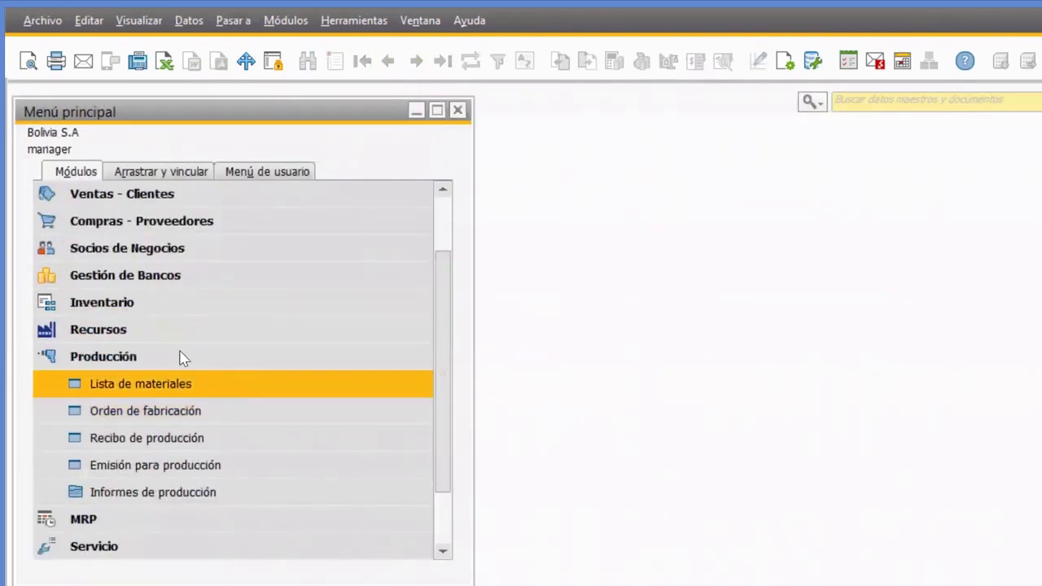
{"action": "left_click", "coordinate": [160, 502]}
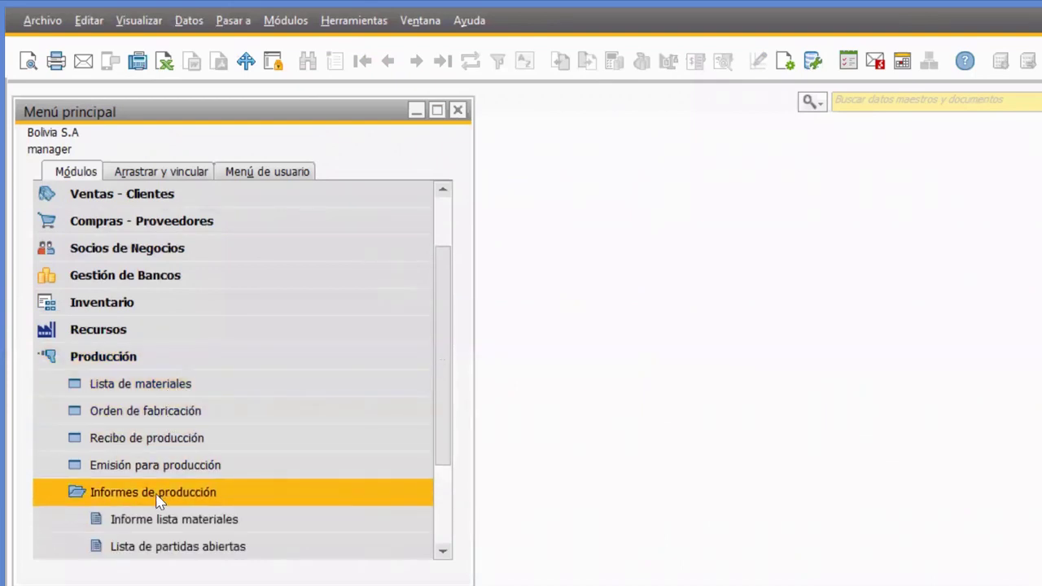
{"action": "scroll", "coordinate": [432, 421], "scroll_direction": "down", "scroll_amount": 1}
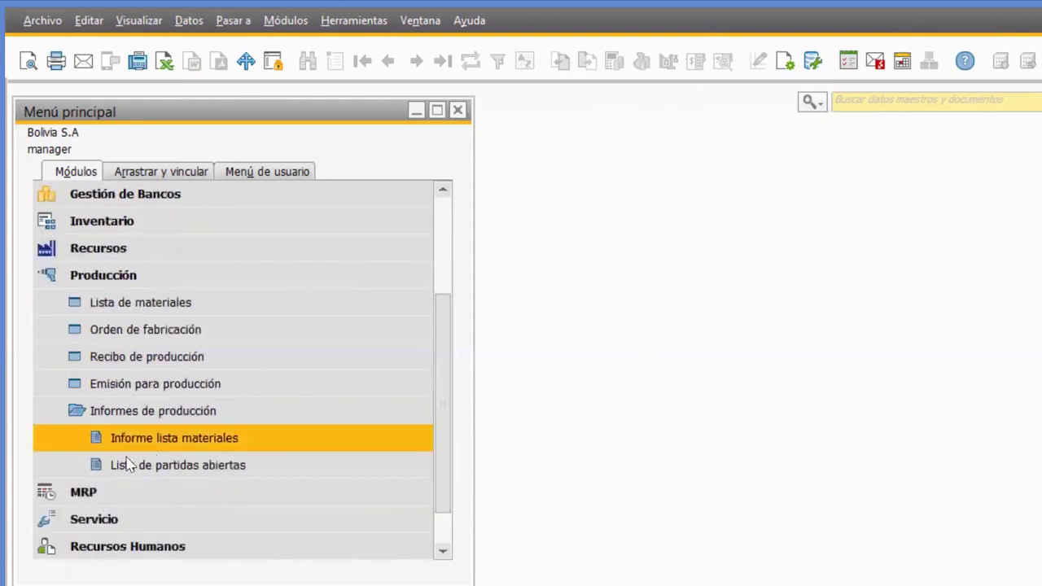
{"action": "left_click", "coordinate": [130, 442]}
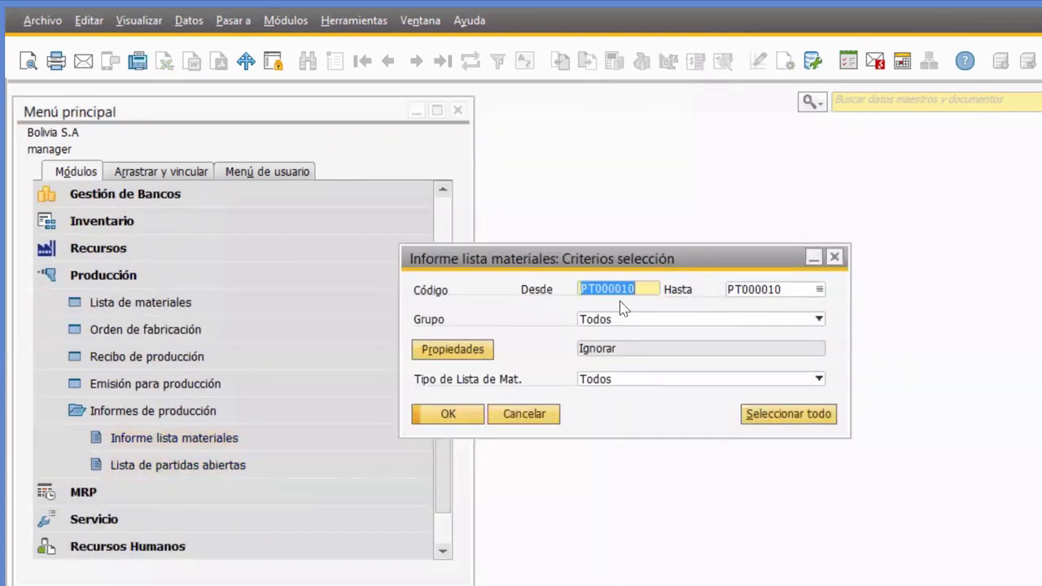
{"action": "left_click", "coordinate": [786, 291]}
{"action": "left_click", "coordinate": [458, 418]}
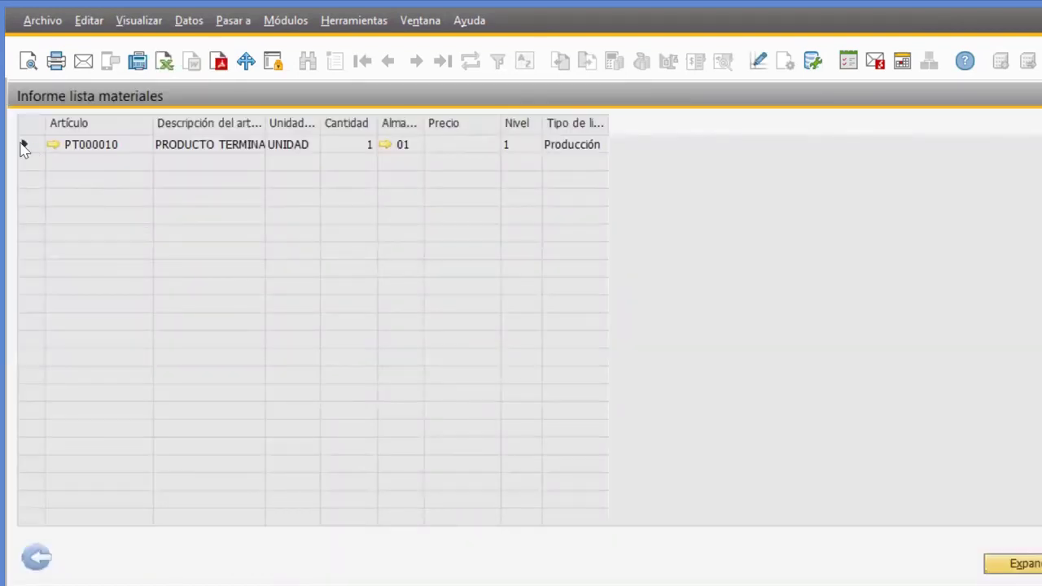
- Expand PT000010 and its PT0001 component in the report to examine their materials, and close the report
{"action": "left_click", "coordinate": [24, 145]}
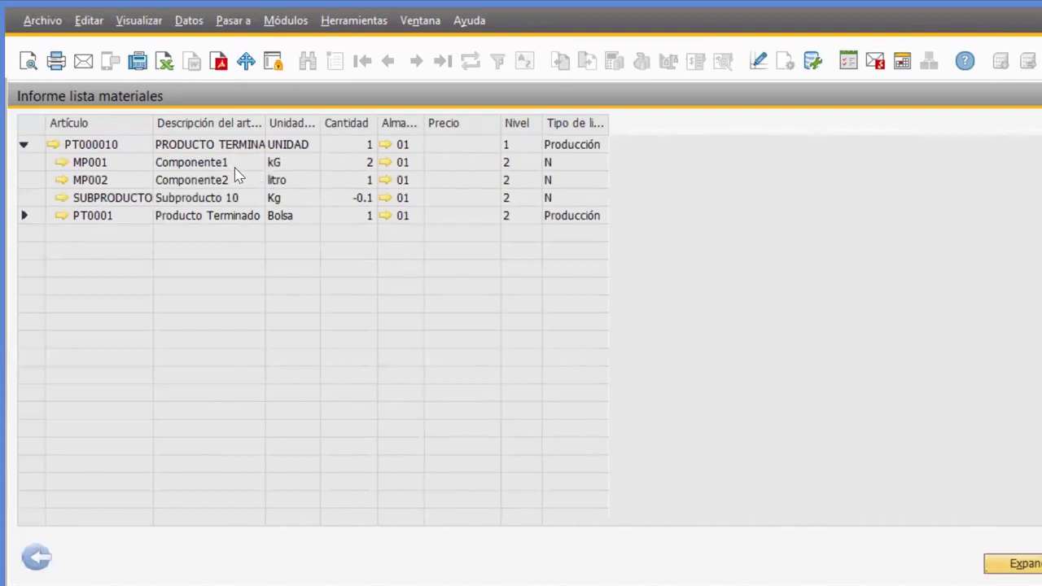
{"action": "left_click", "coordinate": [24, 215]}
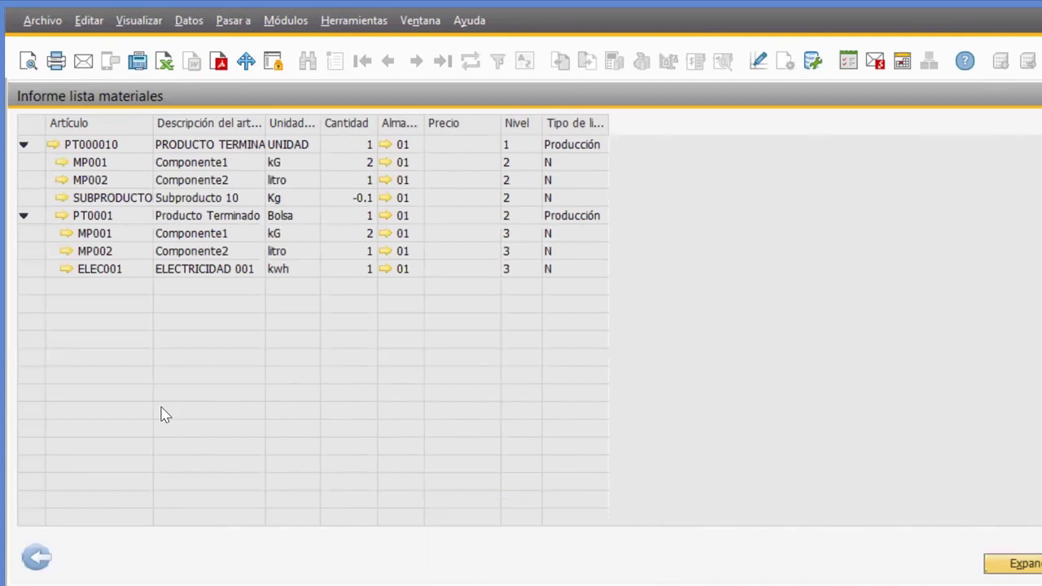
{"action": "left_click", "coordinate": [36, 558]}
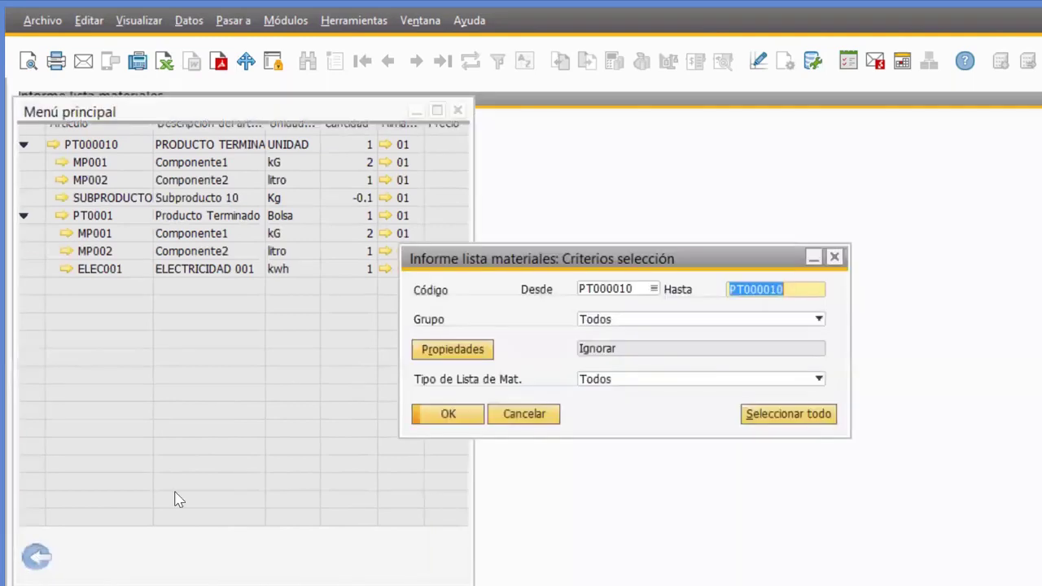
{"action": "left_click", "coordinate": [521, 417]}
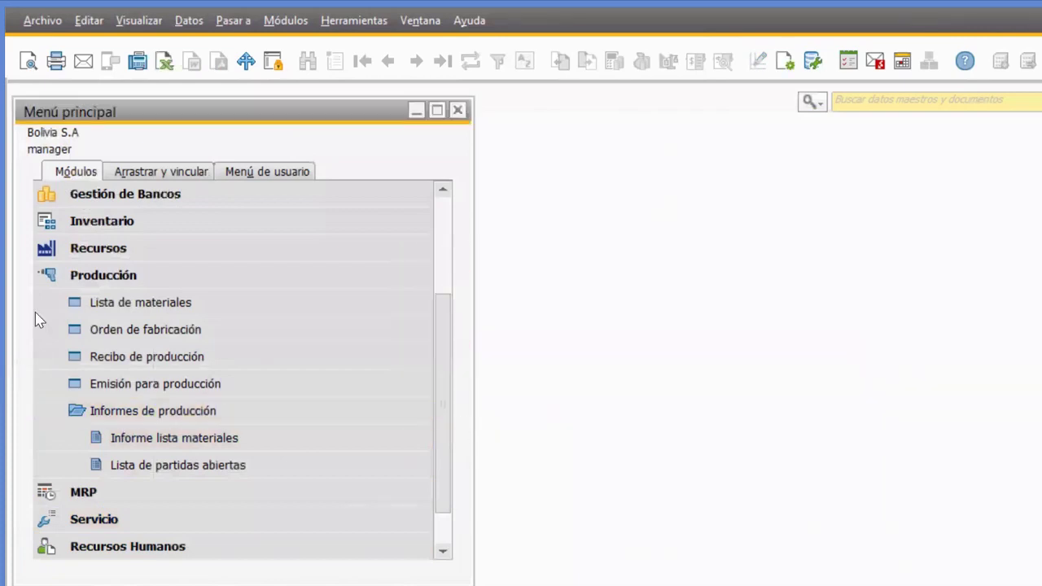
- Open a new Orden de fabricación from the Producción module
{"action": "left_click", "coordinate": [65, 277]}
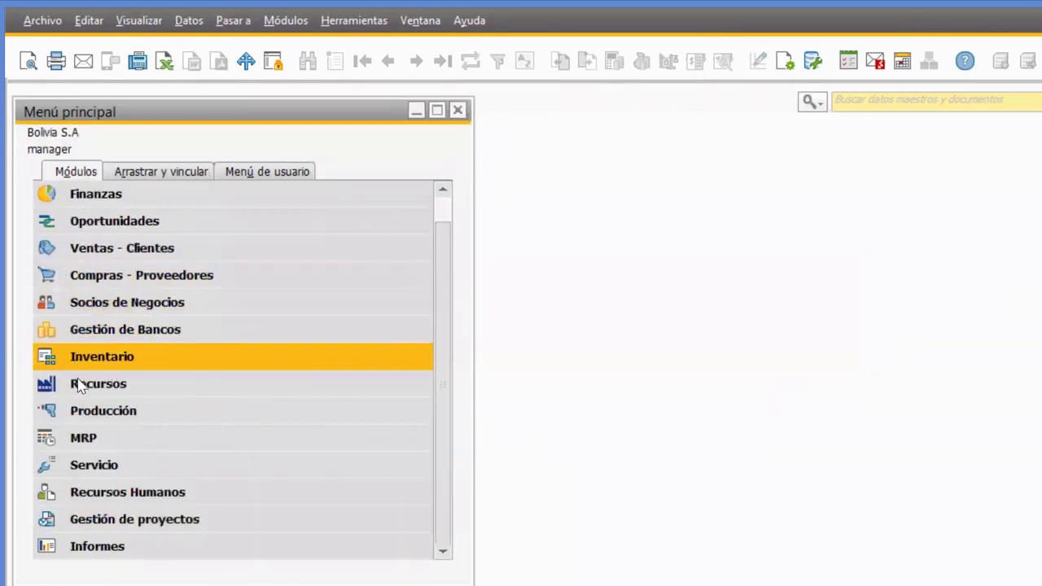
{"action": "left_click", "coordinate": [163, 410]}
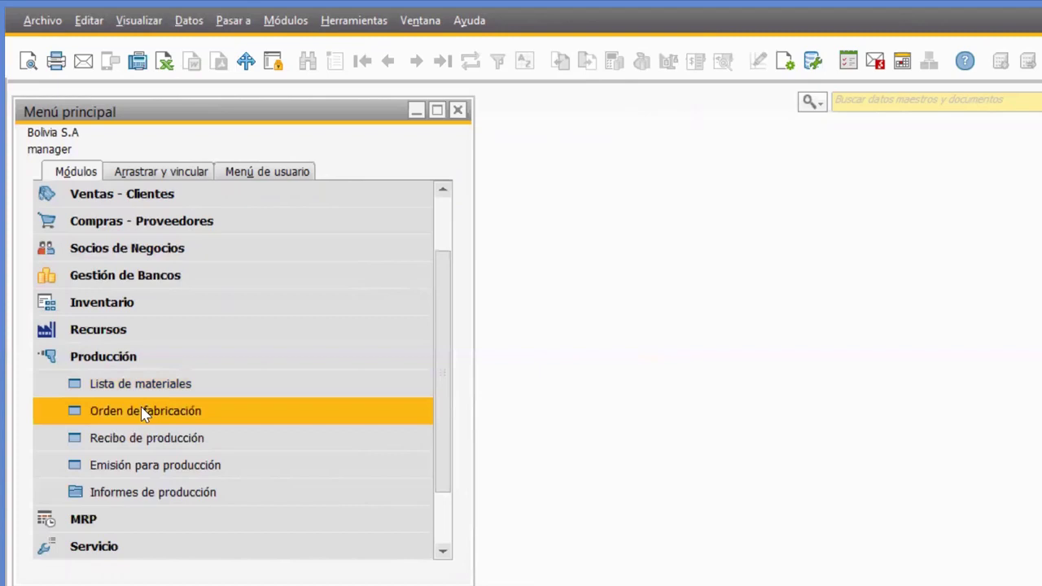
{"action": "left_click", "coordinate": [144, 411]}
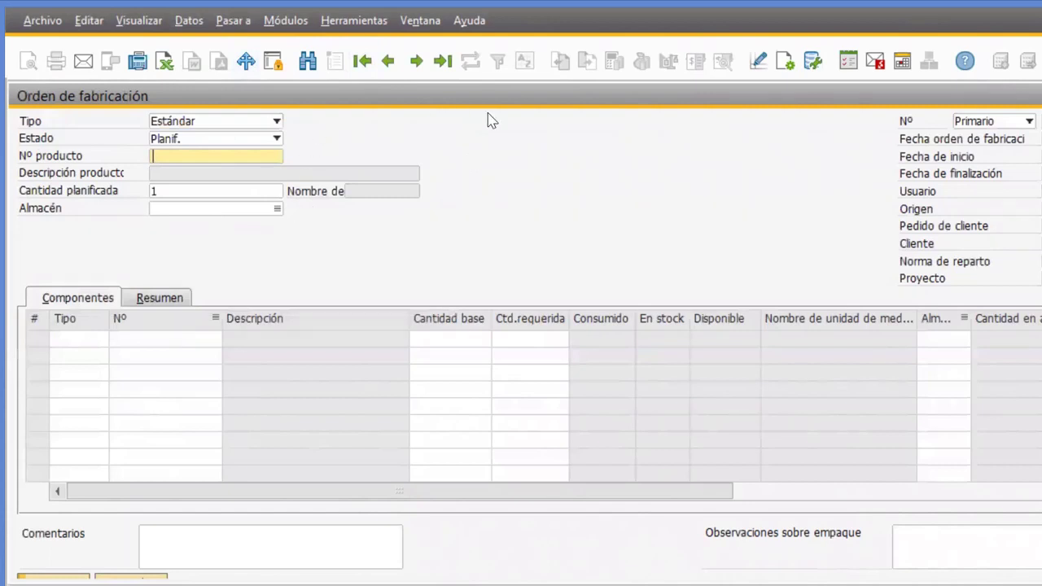
- Review the production order types Estándar, Especial and Desmontar, leaving Estándar selected
{"action": "left_click", "coordinate": [251, 127]}
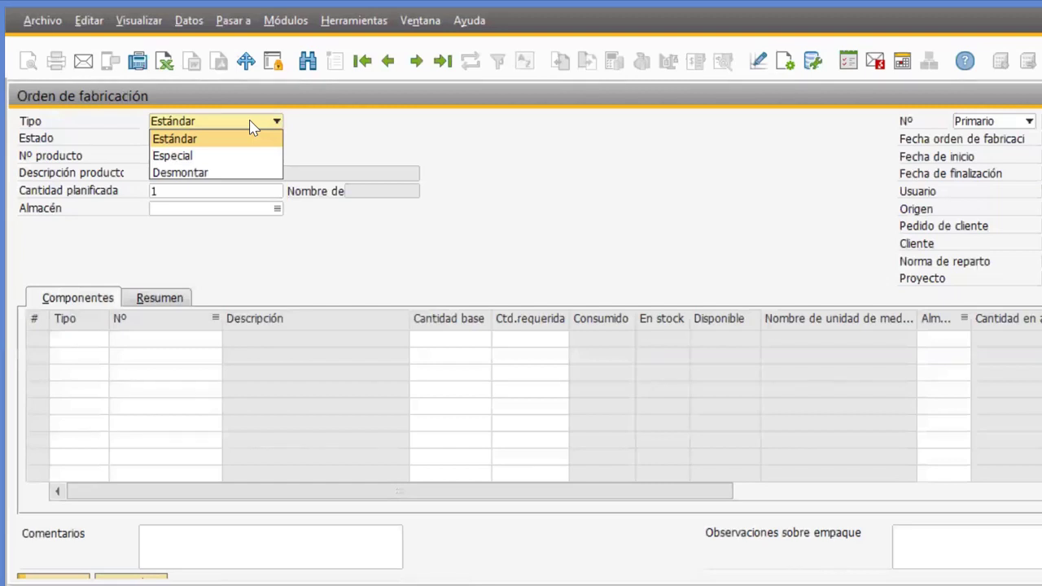
{"action": "left_click", "coordinate": [251, 126]}
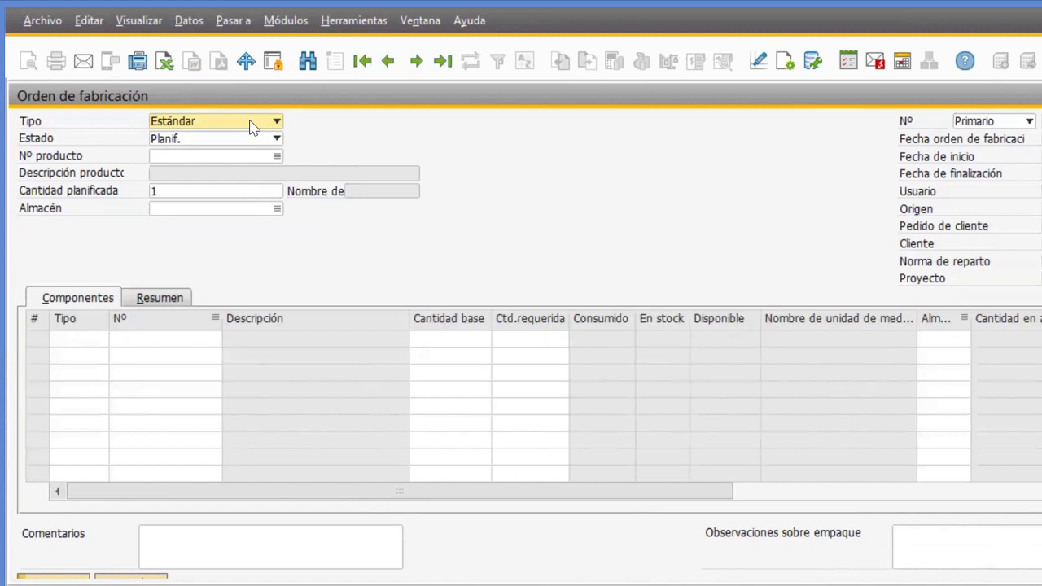
{"action": "left_click", "coordinate": [251, 124]}
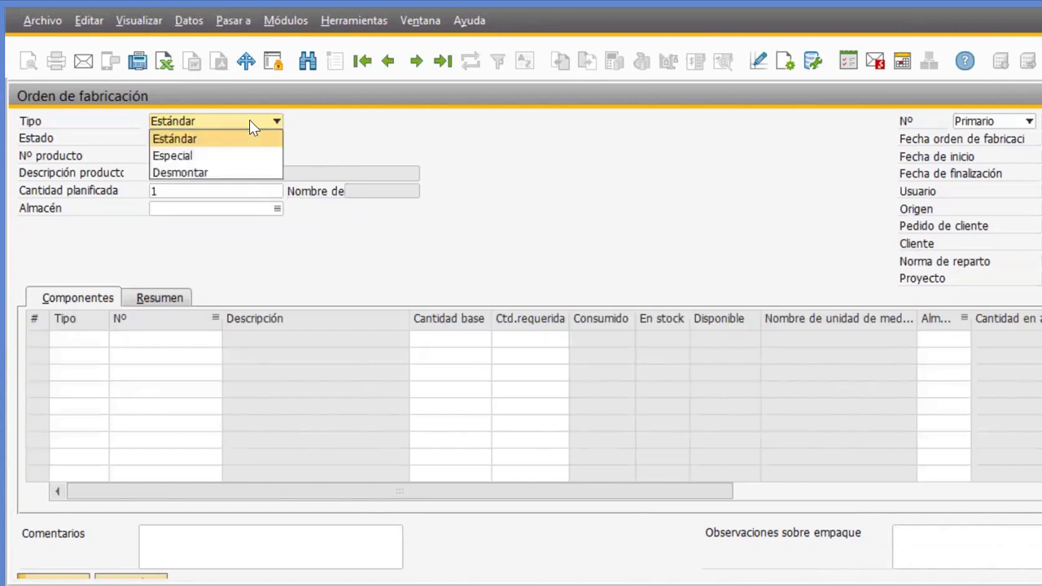
{"action": "left_click", "coordinate": [233, 159]}
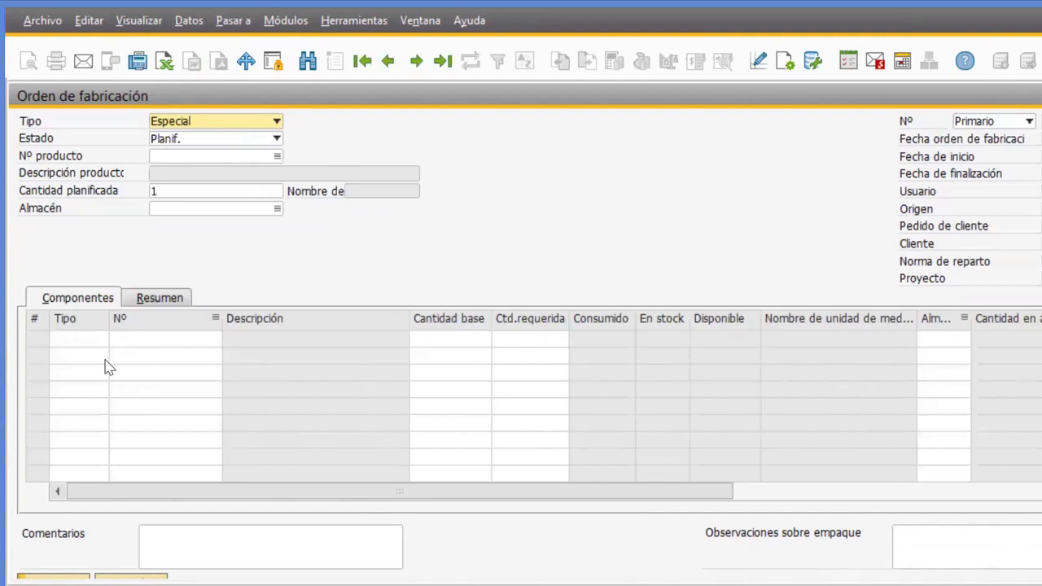
{"action": "left_click", "coordinate": [210, 121]}
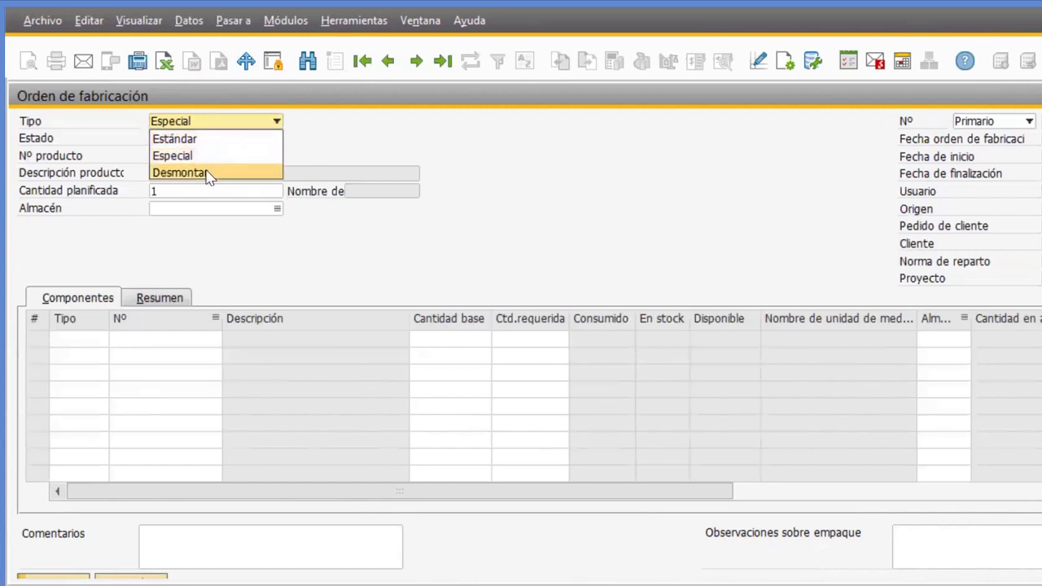
{"action": "left_click", "coordinate": [209, 173]}
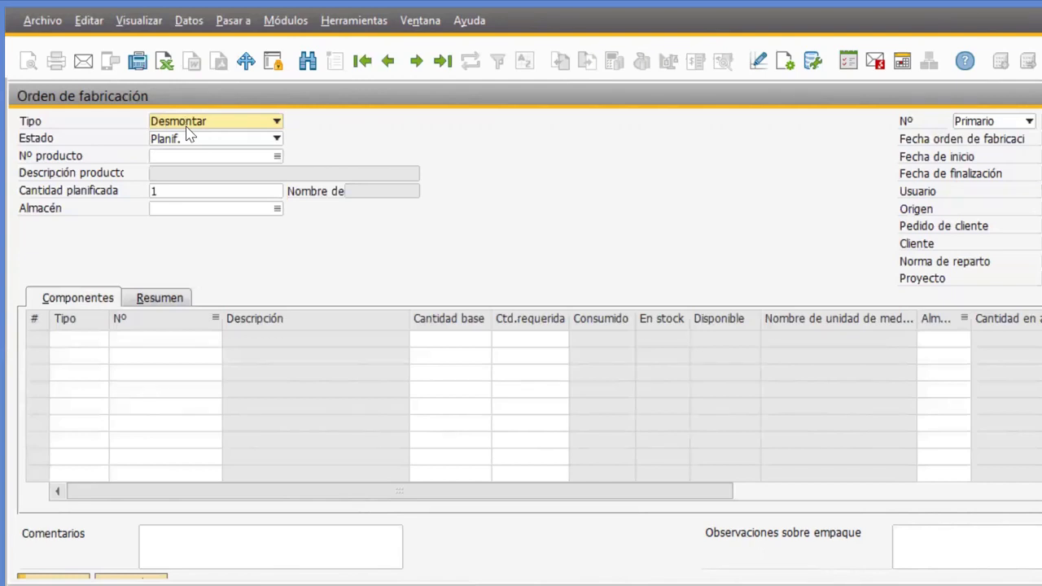
{"action": "left_click", "coordinate": [186, 125]}
{"action": "left_click", "coordinate": [186, 140]}
- Enter PT000010 as the product of the production order and set its planned quantity to 10
{"action": "left_click", "coordinate": [174, 156]}
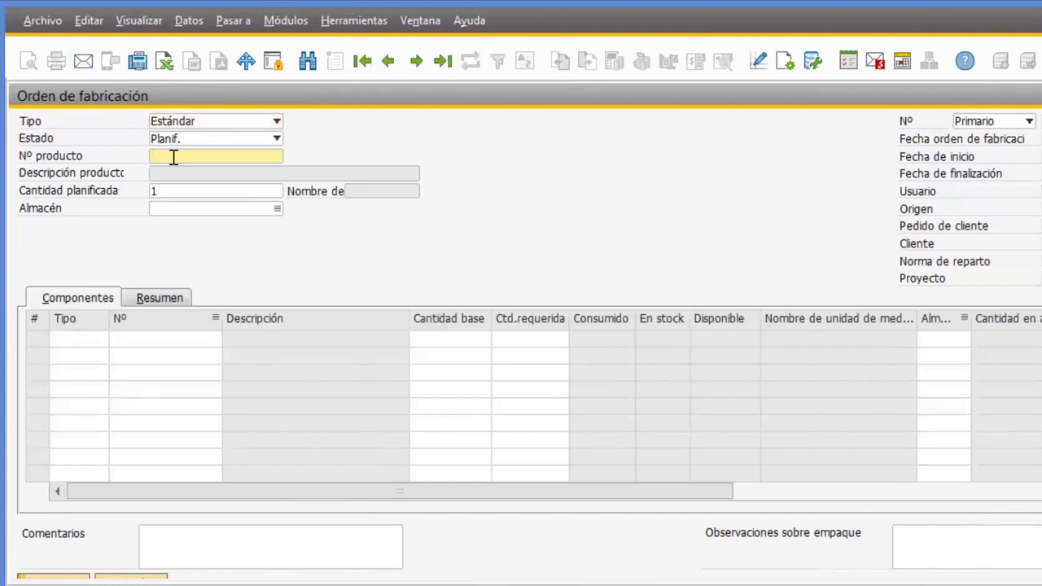
{"action": "type", "text": "pt"}
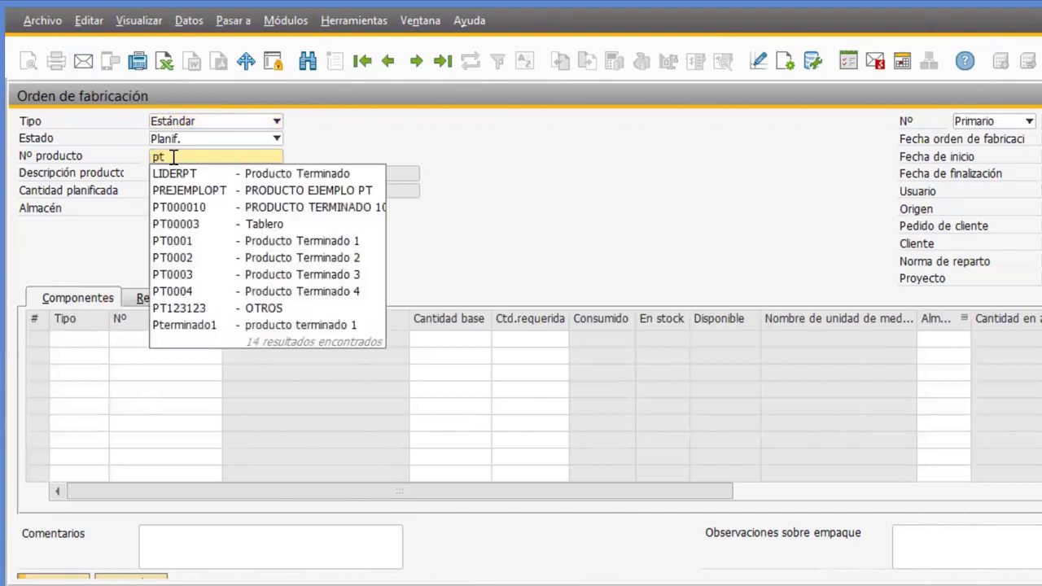
{"action": "left_click", "coordinate": [188, 208]}
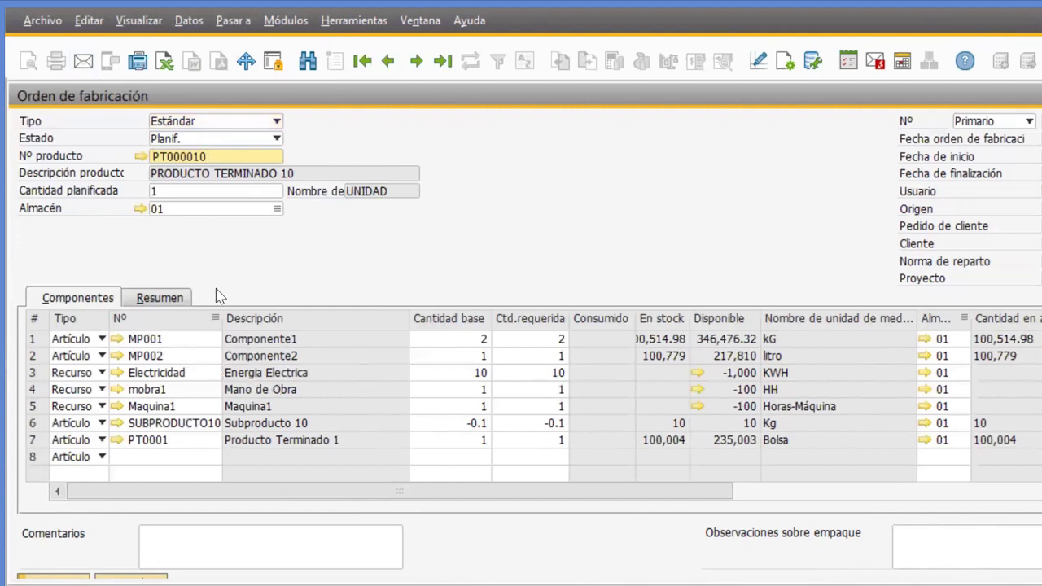
{"action": "left_click", "coordinate": [164, 192]}
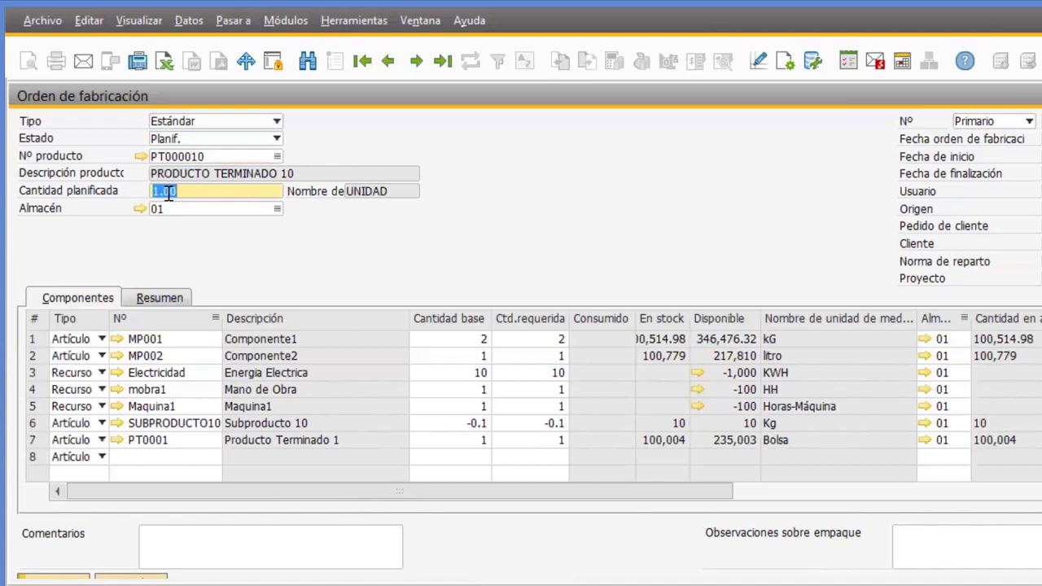
{"action": "type", "text": "10"}
{"action": "key", "text": "Tab"}
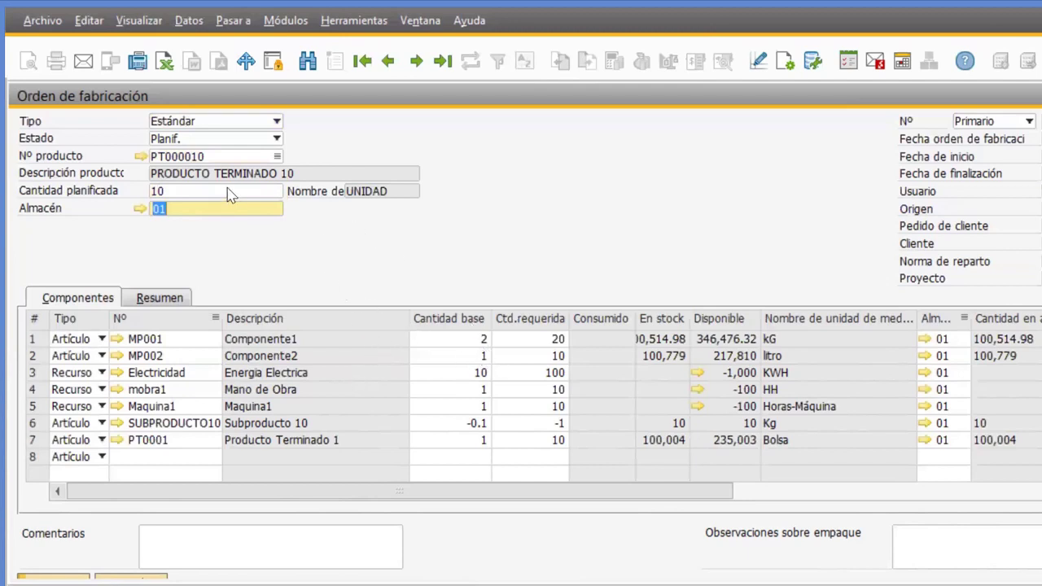
- Compare the planned quantity with the Cantidad base and Ctd.requerida values of the order's component and resource lines
{"action": "left_click", "coordinate": [179, 192]}
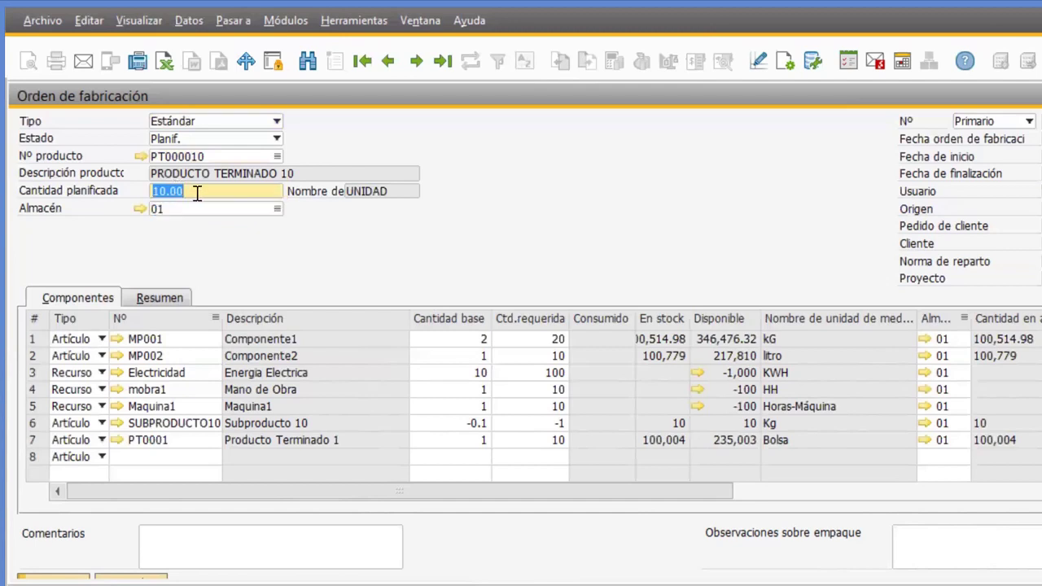
{"action": "left_click", "coordinate": [462, 355]}
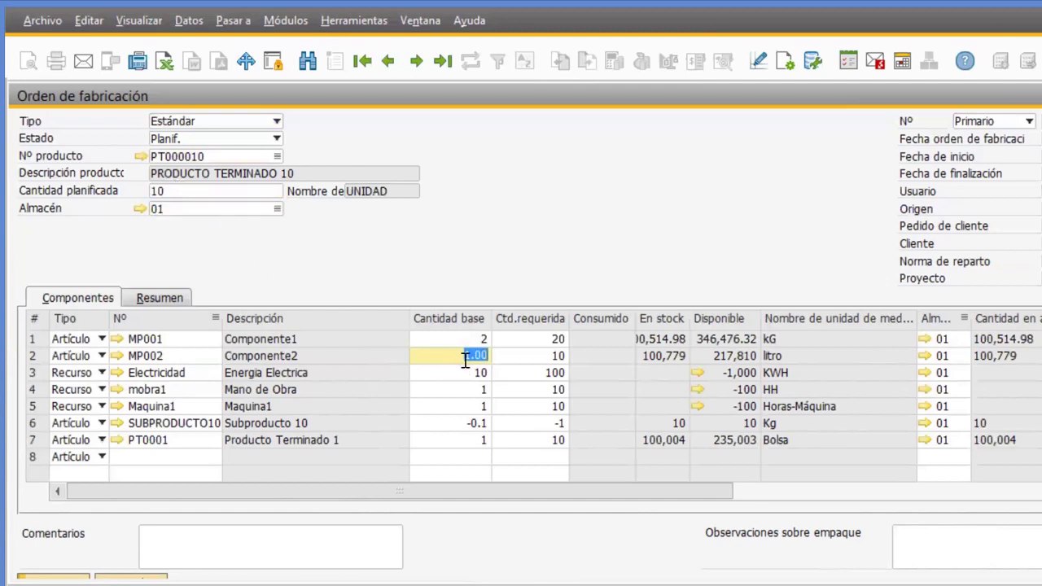
{"action": "left_click", "coordinate": [466, 376]}
{"action": "left_click", "coordinate": [464, 404]}
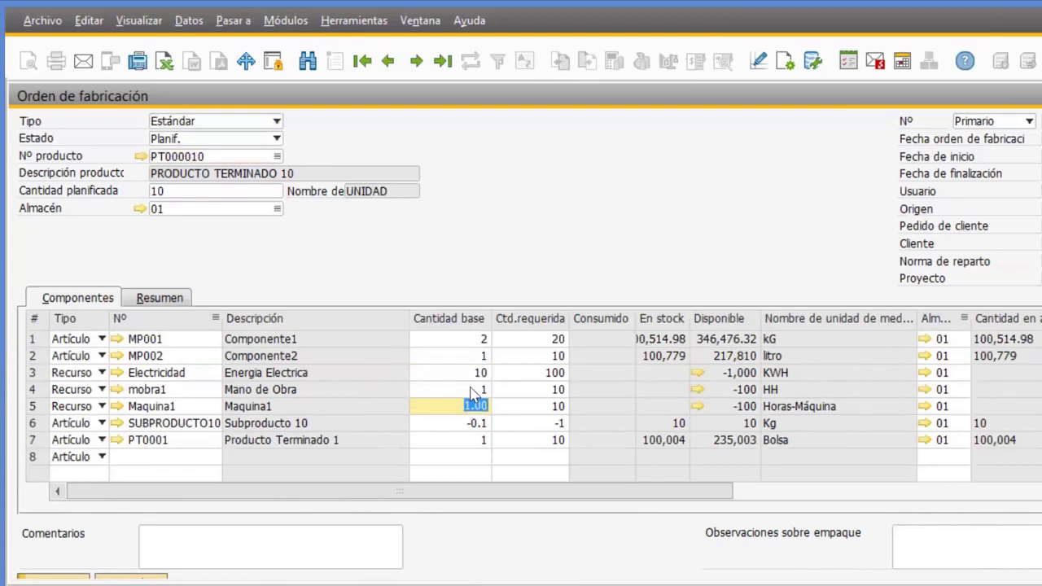
{"action": "left_click", "coordinate": [457, 339]}
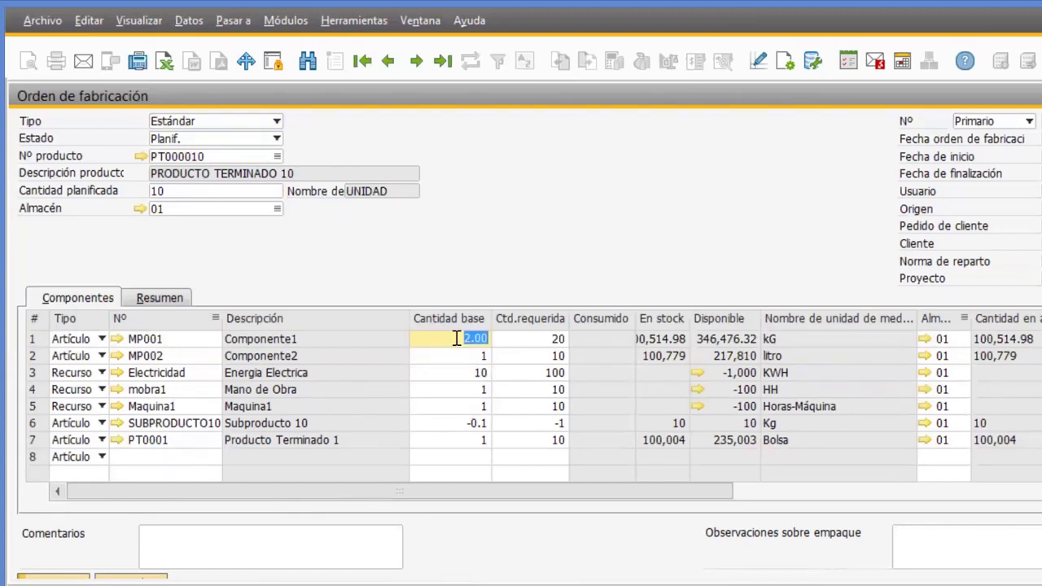
{"action": "left_click", "coordinate": [522, 339]}
{"action": "left_click", "coordinate": [526, 355]}
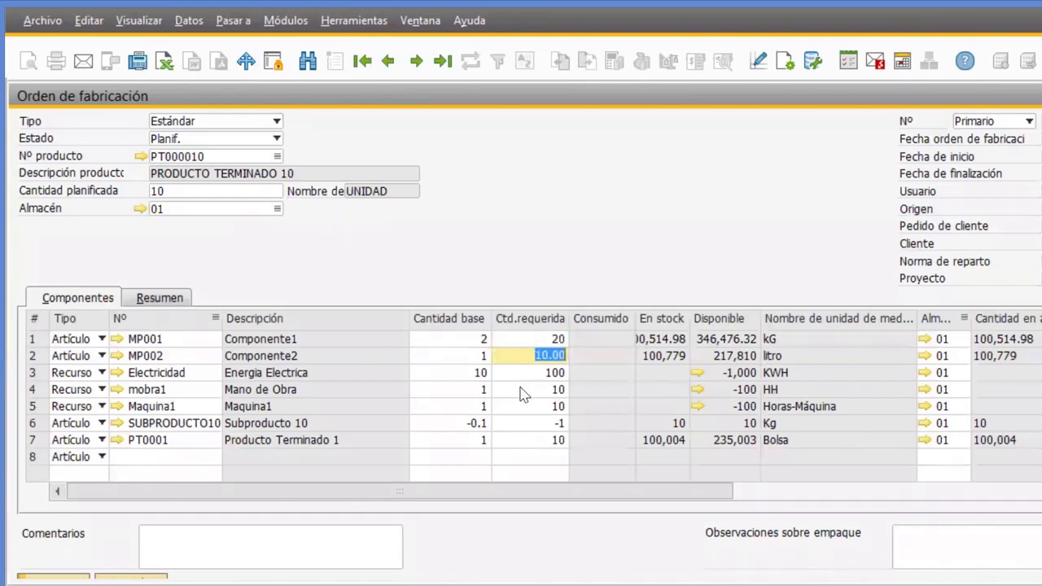
{"action": "key", "text": "Down"}
{"action": "key", "text": "Down"}
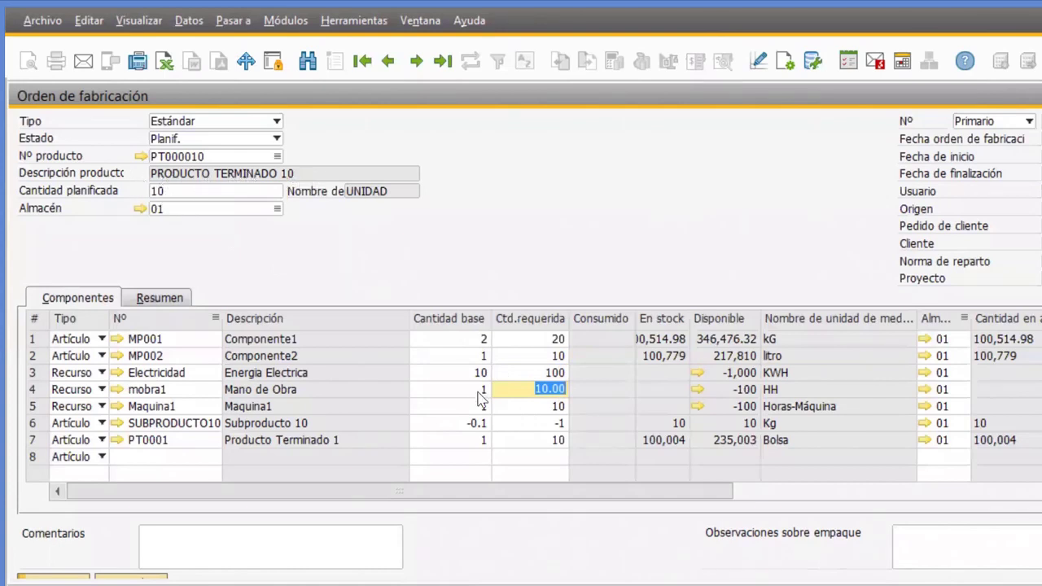
{"action": "left_click", "coordinate": [527, 338]}
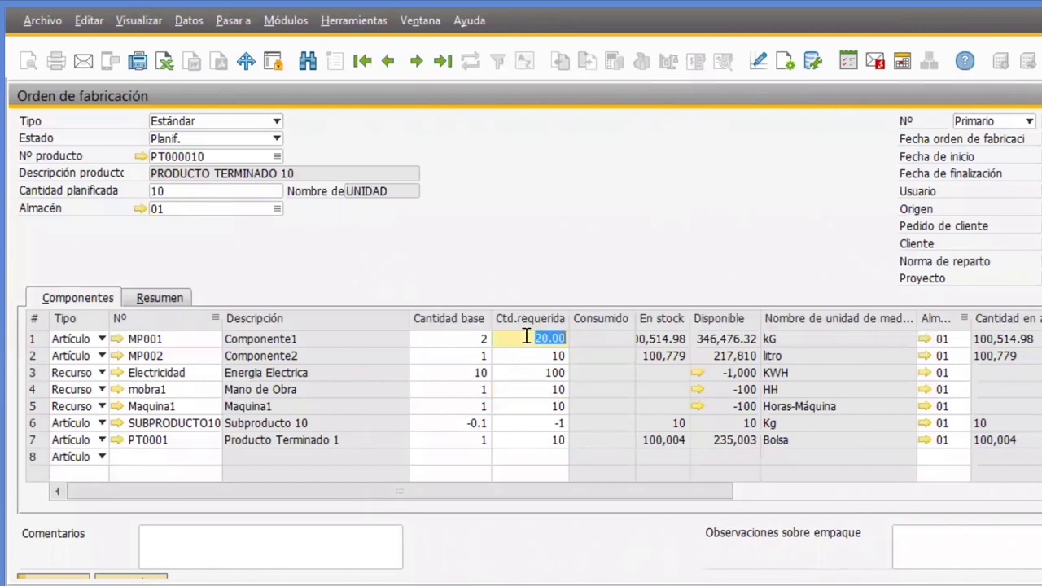
- Check the available Estado options, keep Planif., and create the production order for PT000010
{"action": "left_click", "coordinate": [209, 141]}
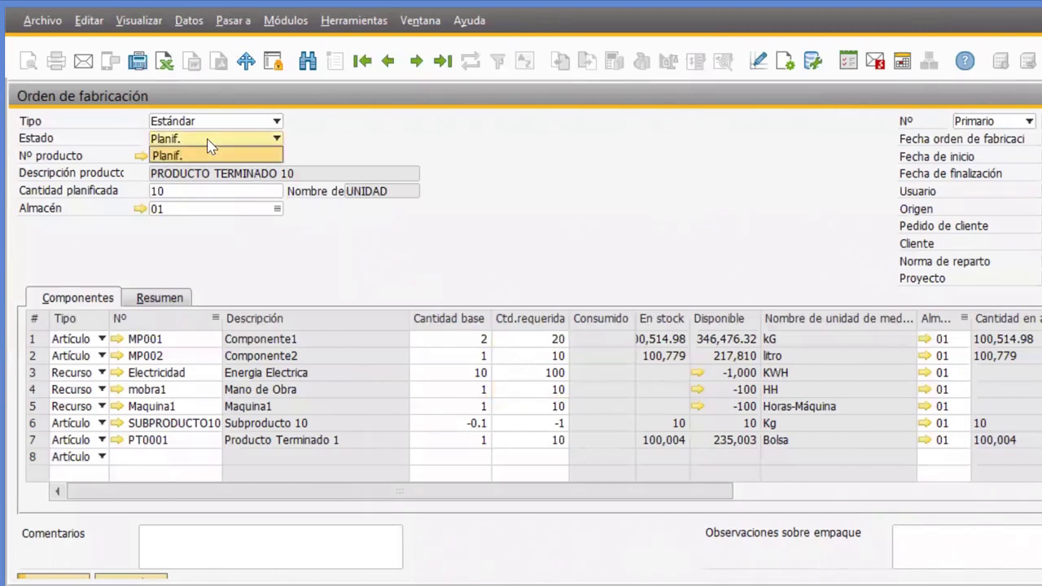
{"action": "left_click", "coordinate": [208, 143]}
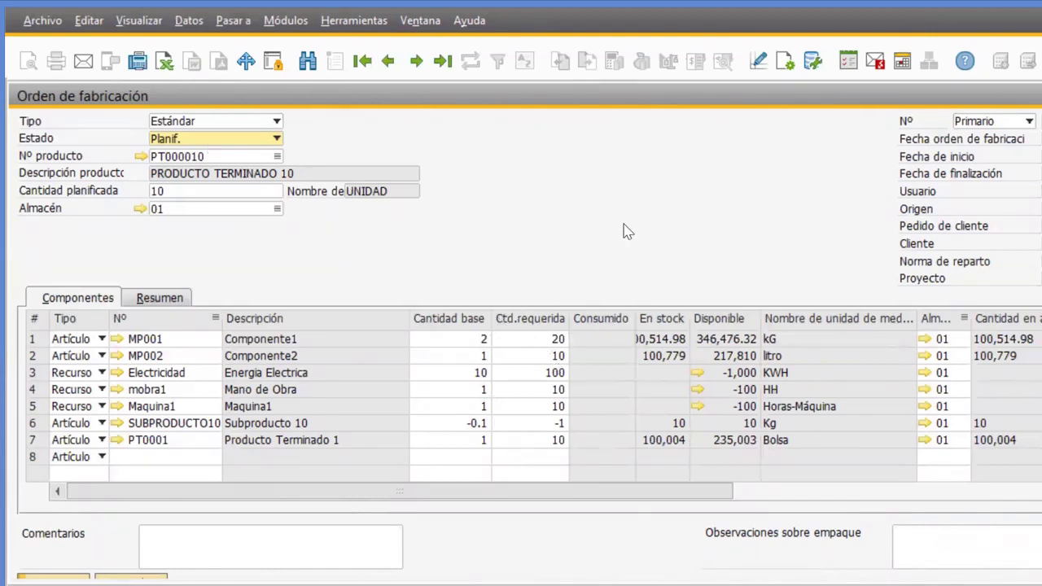
{"action": "scroll", "coordinate": [530, 342], "scroll_direction": "down", "scroll_amount": 1}
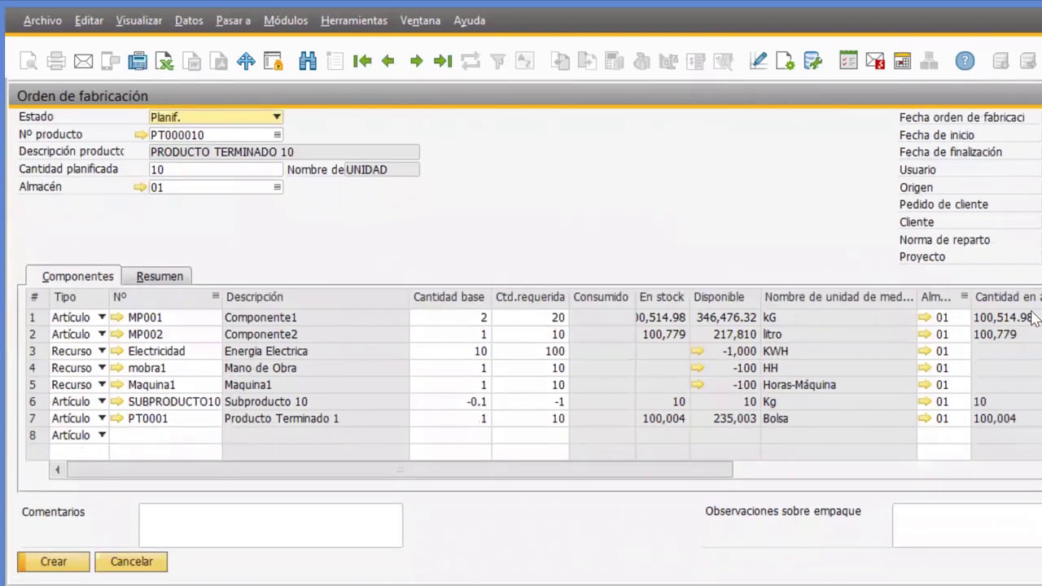
{"action": "left_click", "coordinate": [57, 562]}
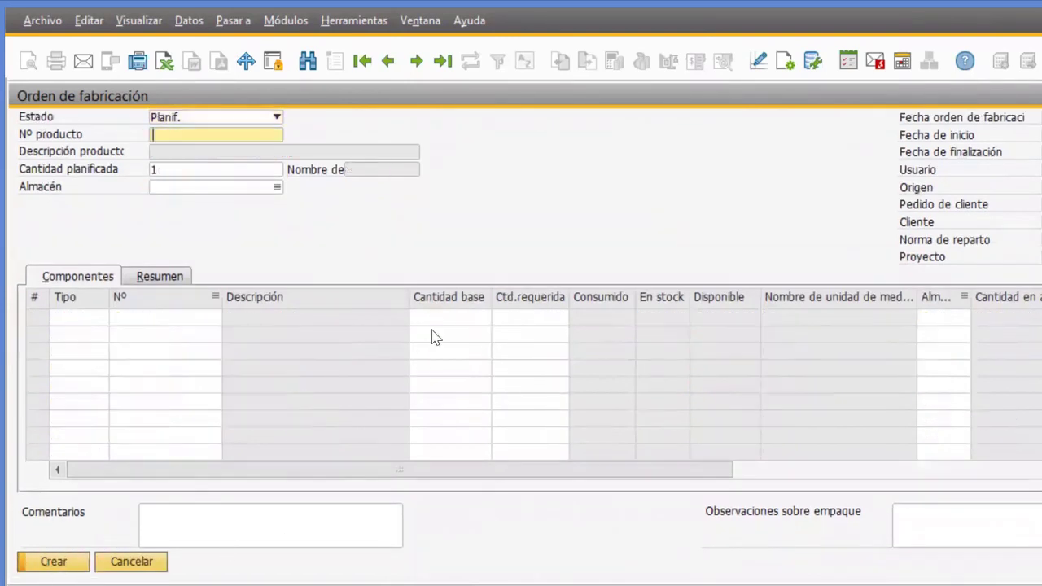
- Reopen the production order just created for PT000010 and compare its Ctd.requerida values with the En stock and Disponible columns
{"action": "left_click", "coordinate": [387, 64]}
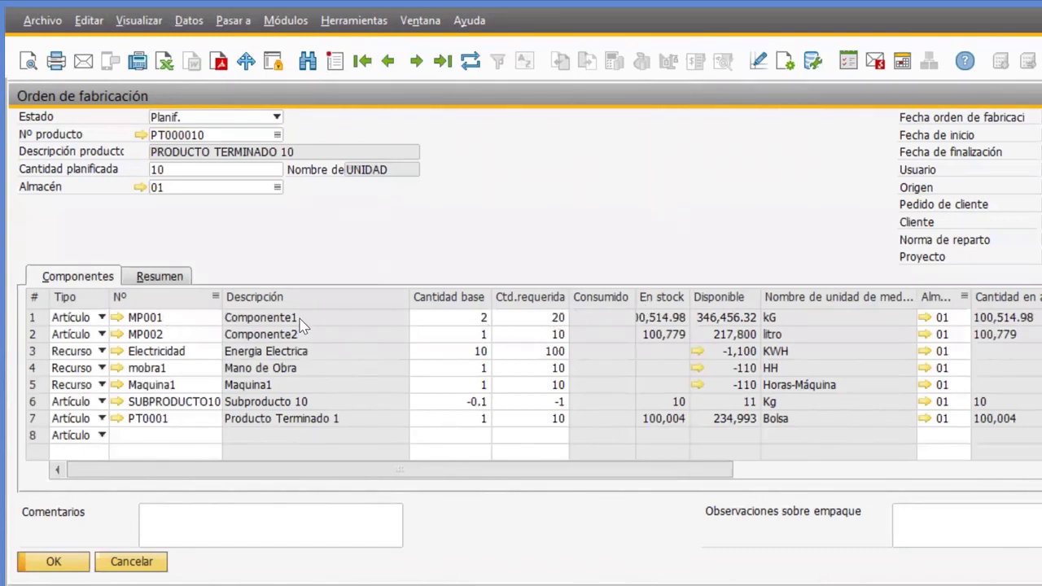
{"action": "left_click", "coordinate": [531, 318]}
{"action": "left_click", "coordinate": [524, 332]}
{"action": "left_click", "coordinate": [527, 318]}
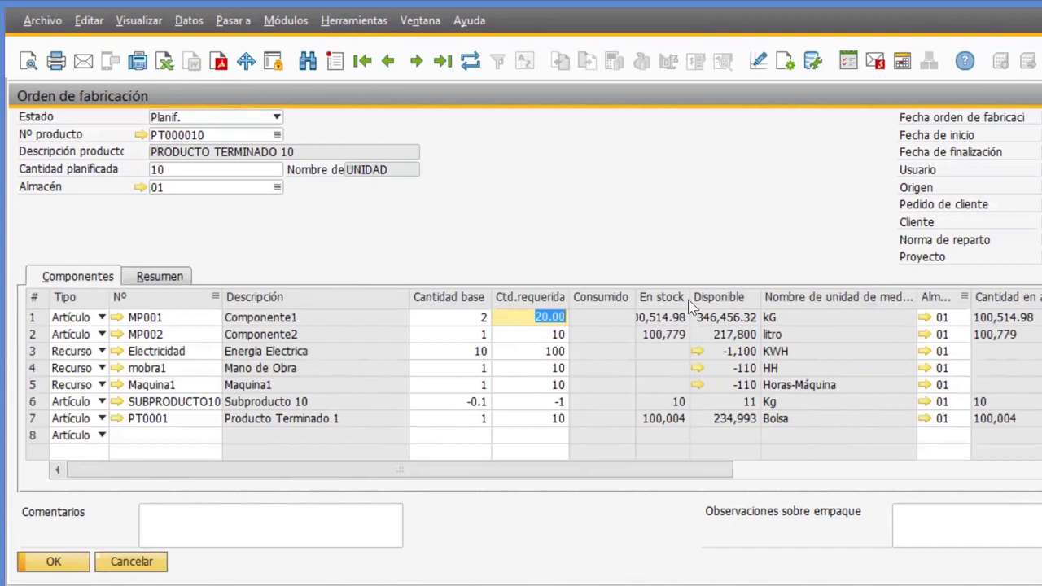
{"action": "left_click_drag", "start_coordinate": [690, 305], "coordinate": [704, 306]}
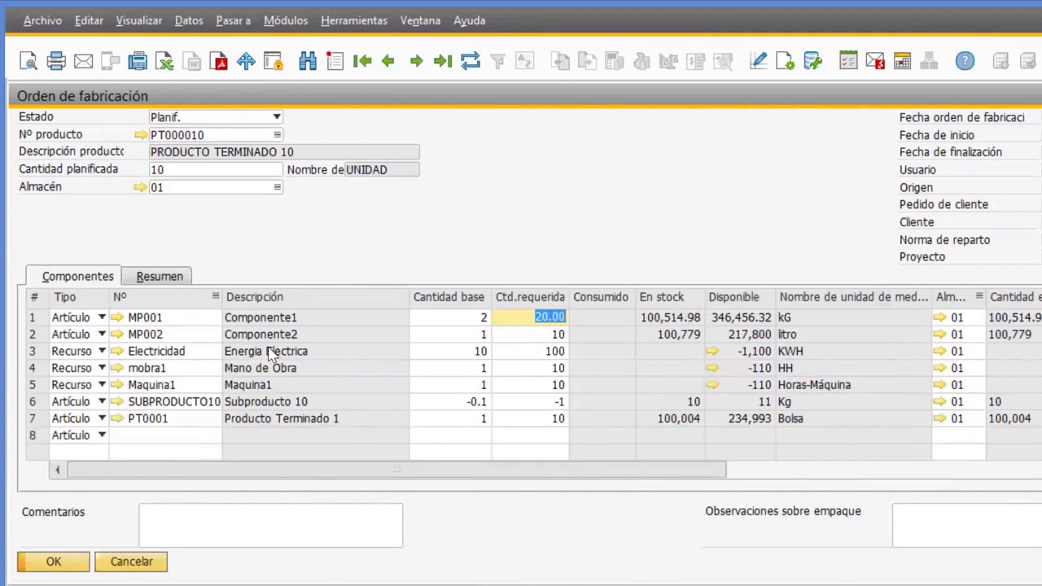
{"action": "key", "text": "Down"}
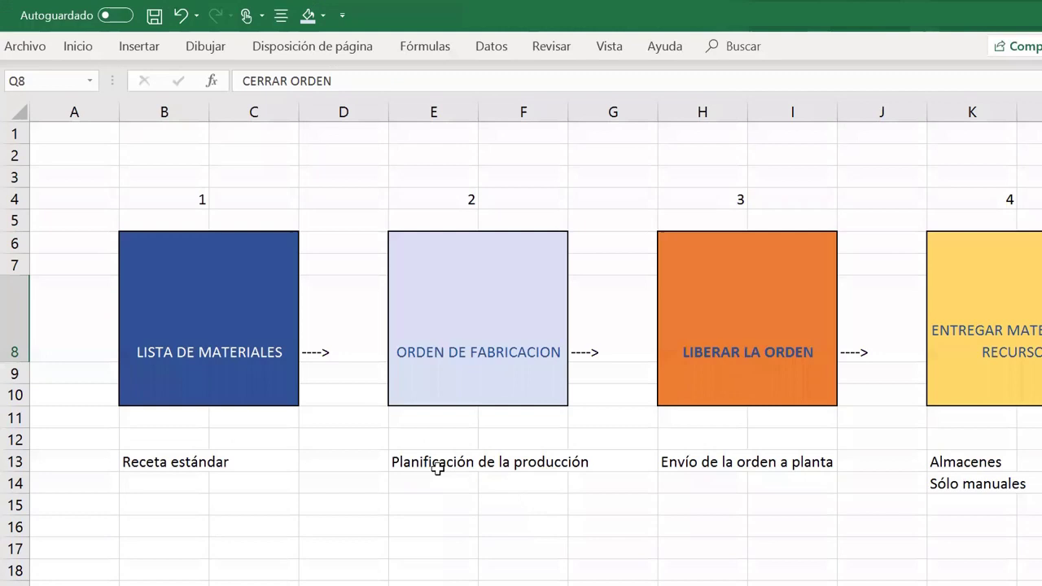
- Review the Excel process diagram from LISTA DE MATERIALES through ORDEN DE FABRICACION to LIBERAR LA ORDEN
{"action": "left_click", "coordinate": [242, 304]}
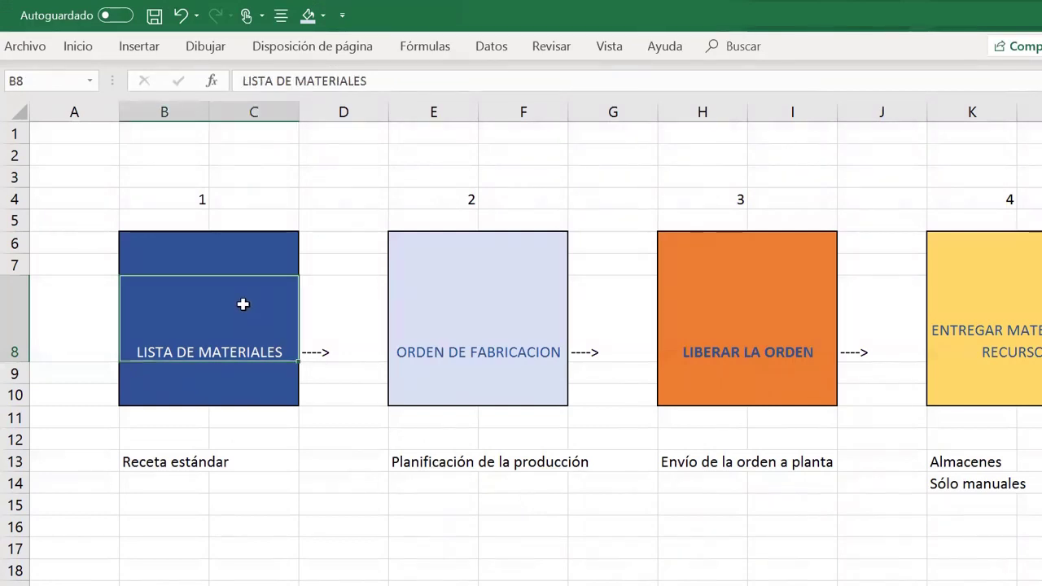
{"action": "left_click", "coordinate": [458, 325]}
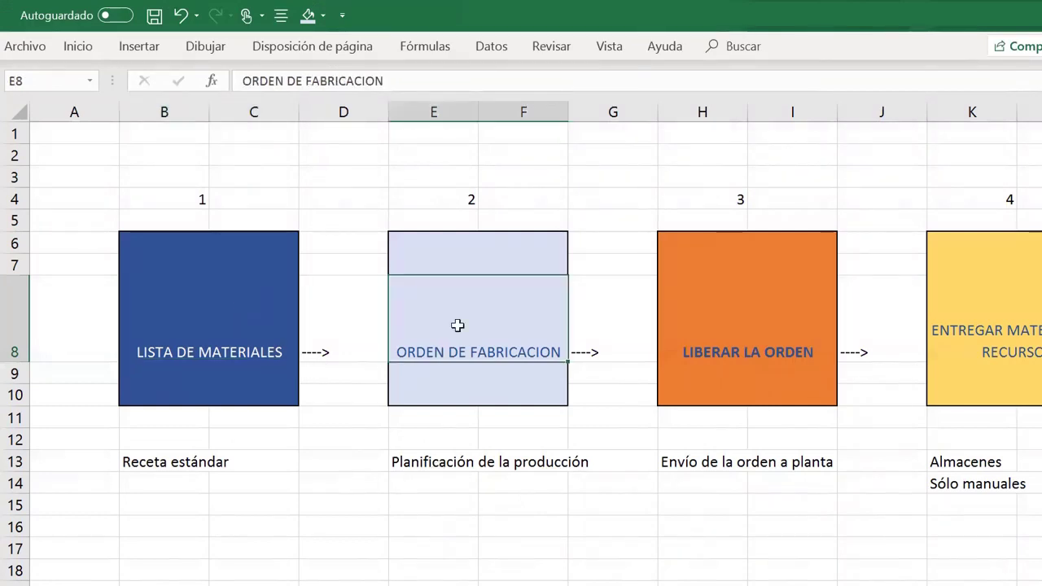
{"action": "left_click", "coordinate": [461, 461]}
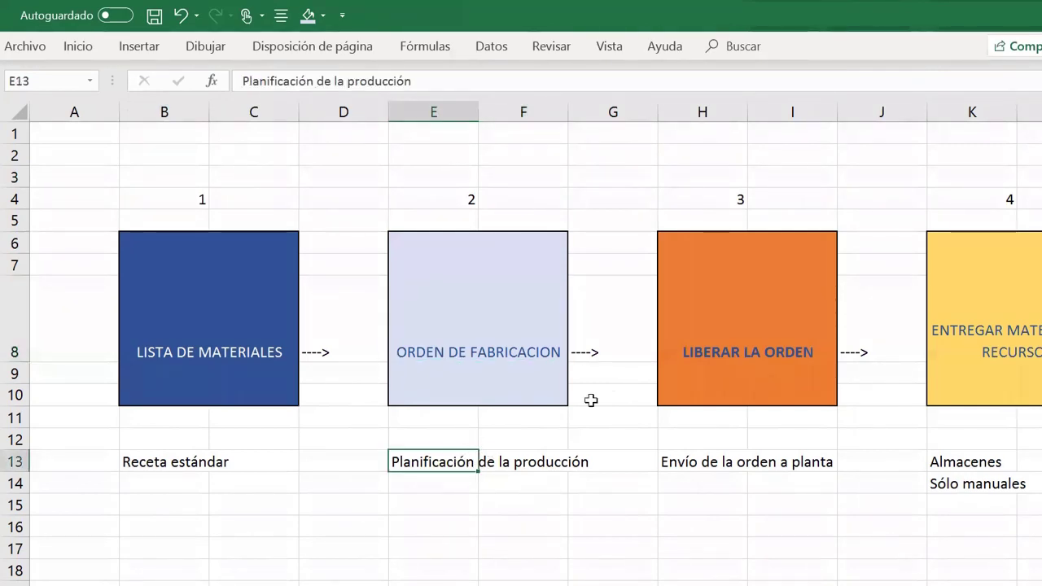
{"action": "left_click", "coordinate": [687, 351]}
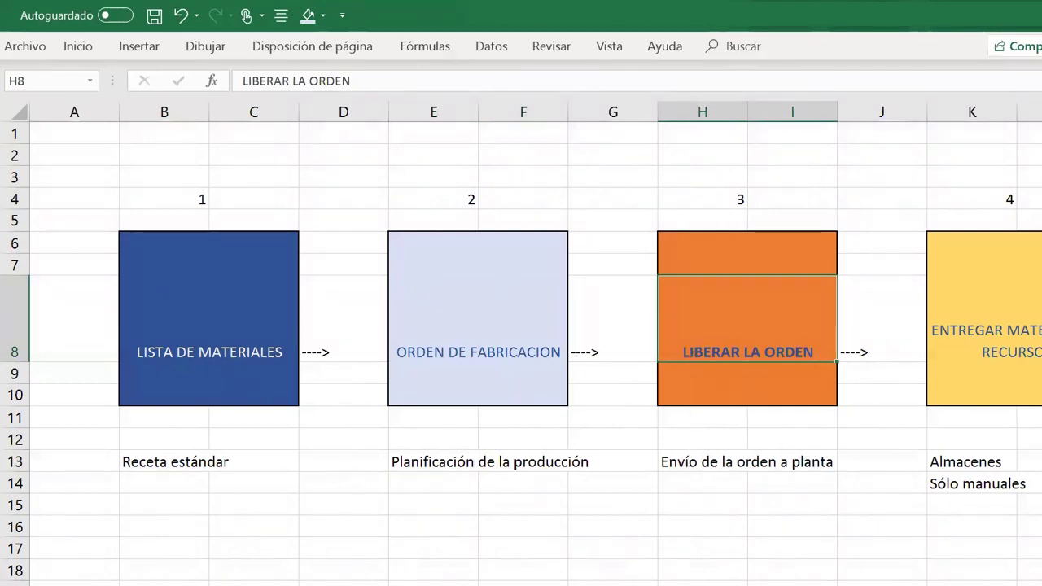
- Switch to SAP Business One, set the PT000010 production order's Estado to Liberado, and update the order
{"action": "mouse_move", "coordinate": [488, 585]}
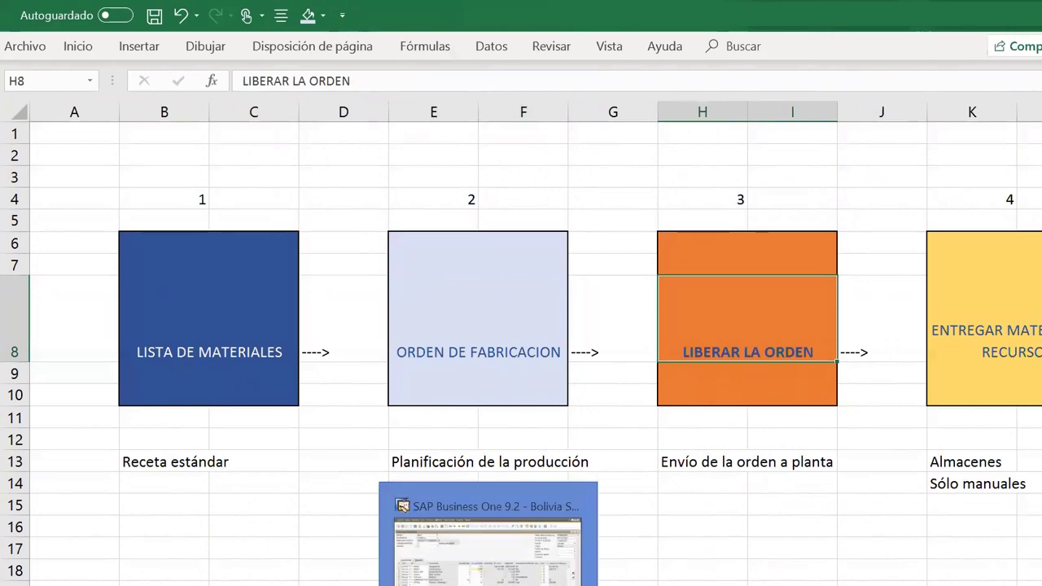
{"action": "left_click", "coordinate": [444, 496]}
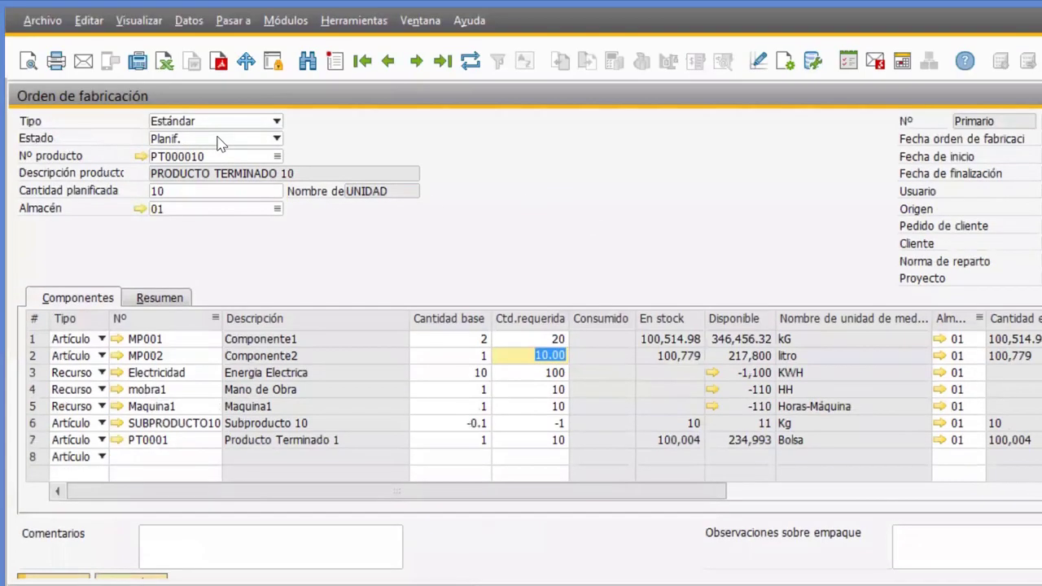
{"action": "left_click", "coordinate": [223, 145]}
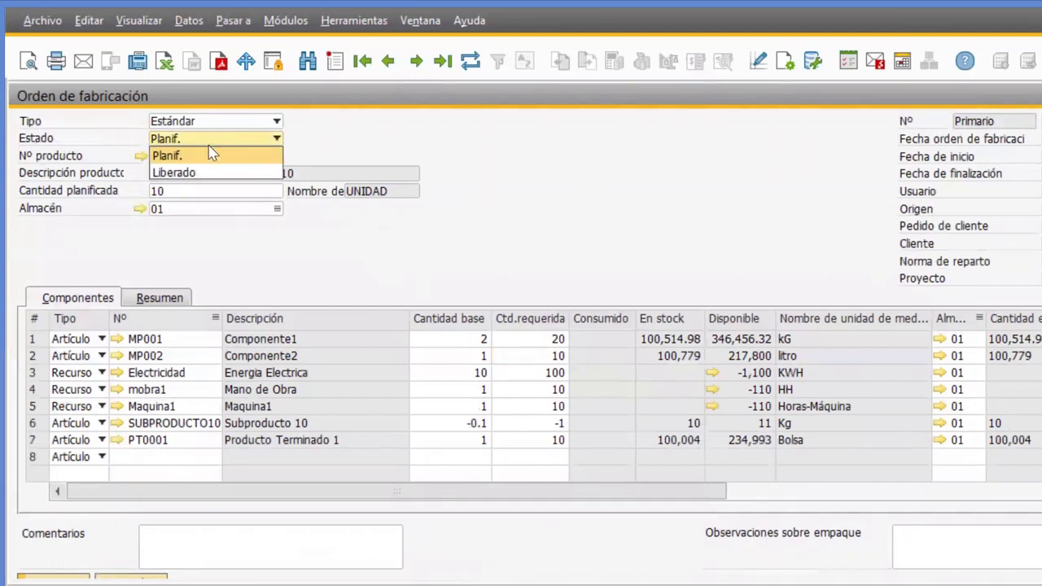
{"action": "left_click", "coordinate": [209, 172]}
{"action": "scroll", "coordinate": [49, 566], "scroll_direction": "down", "scroll_amount": 1}
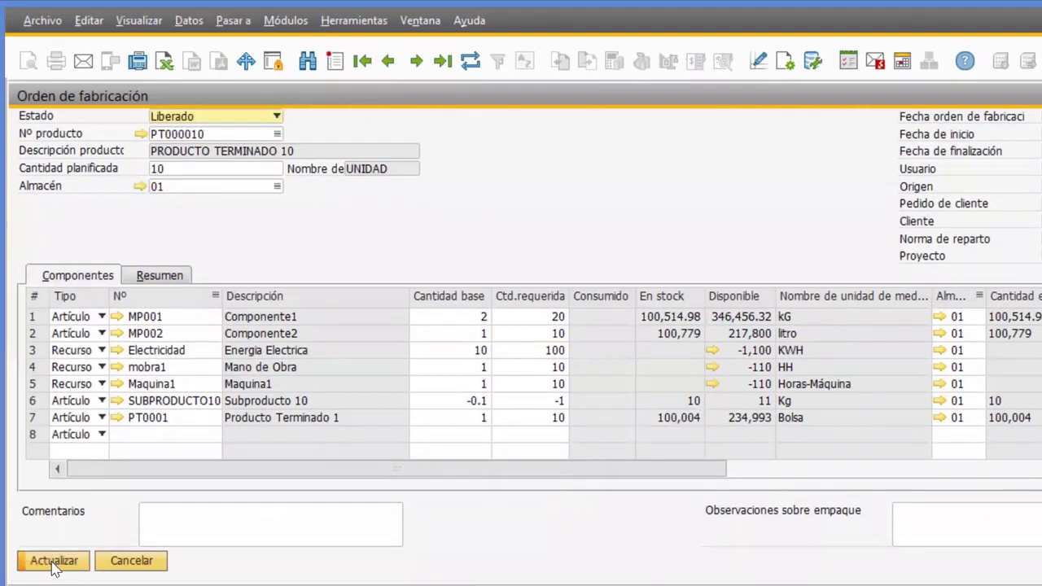
{"action": "left_click", "coordinate": [53, 562]}
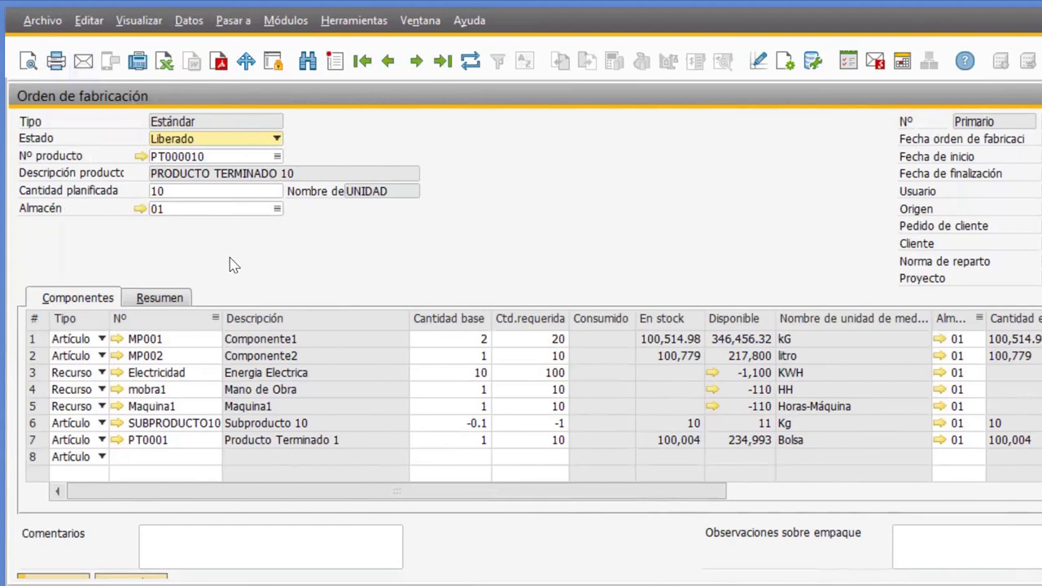
- Check the Pedido and Disponible quantities in the inventory data of PT000010, and return to the production order
{"action": "left_click", "coordinate": [166, 192]}
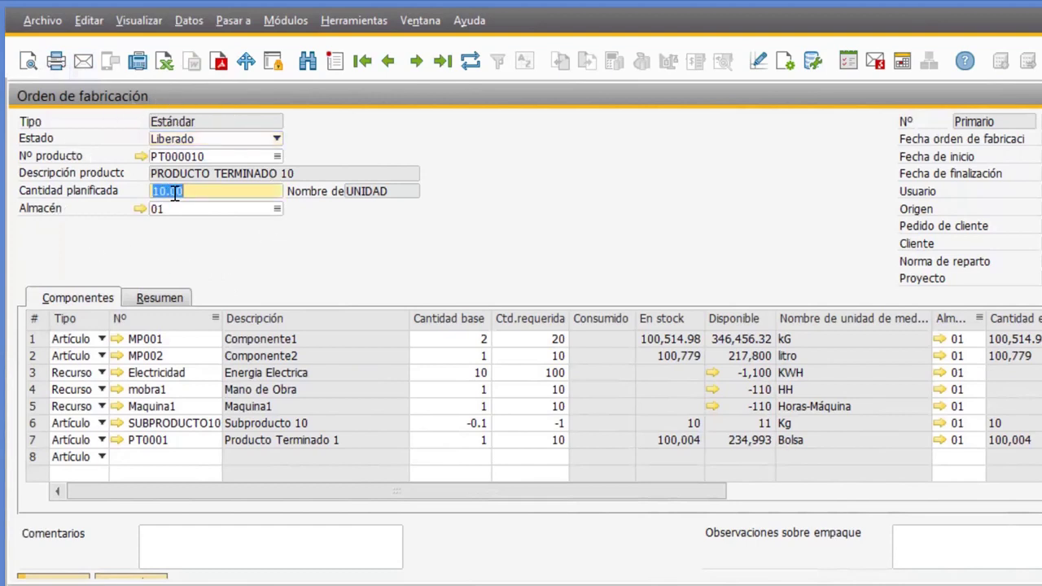
{"action": "left_click", "coordinate": [140, 157]}
{"action": "left_click", "coordinate": [160, 123]}
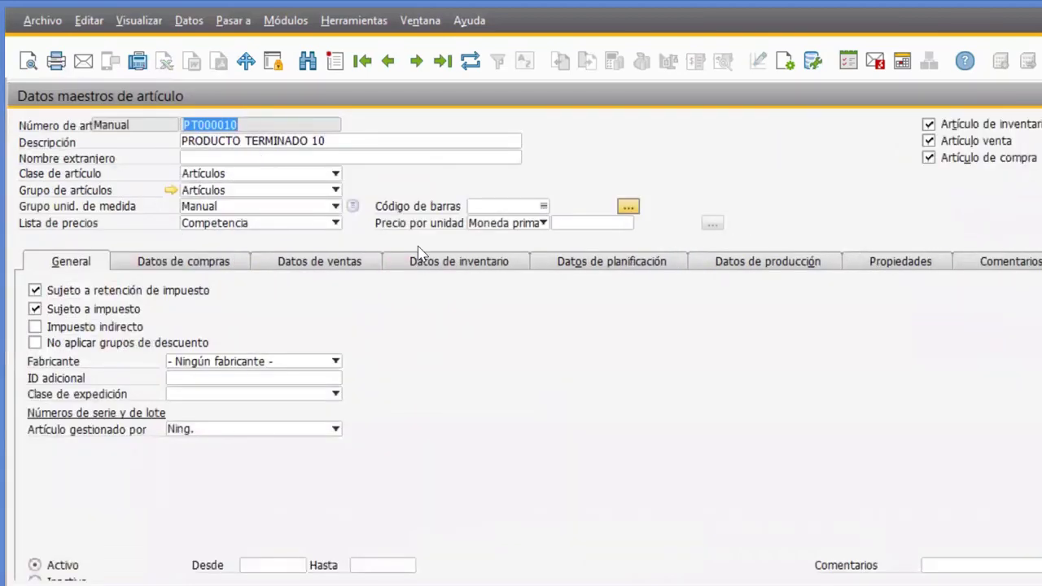
{"action": "left_click", "coordinate": [459, 263]}
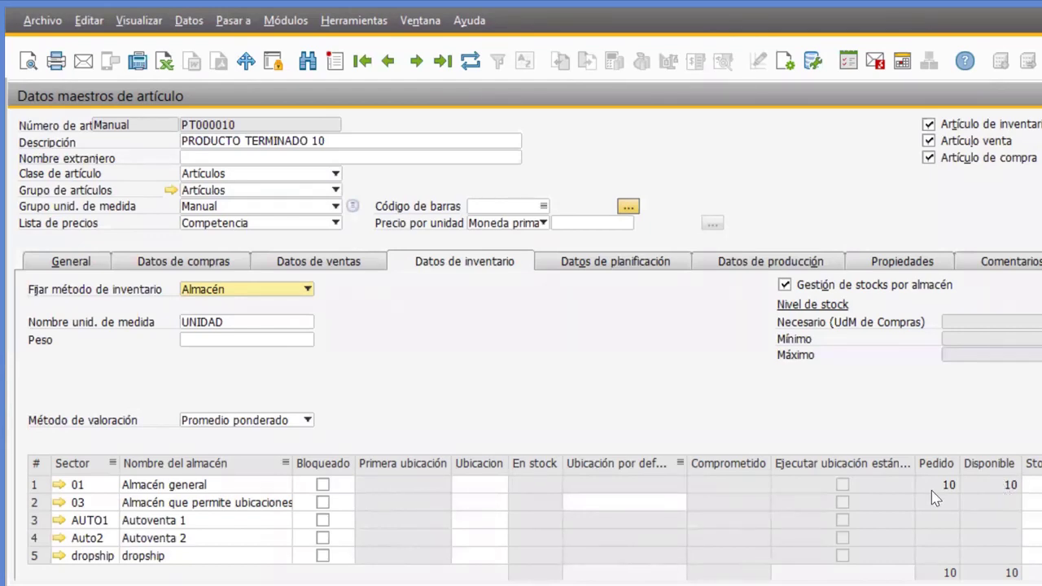
{"action": "left_click", "coordinate": [1041, 96]}
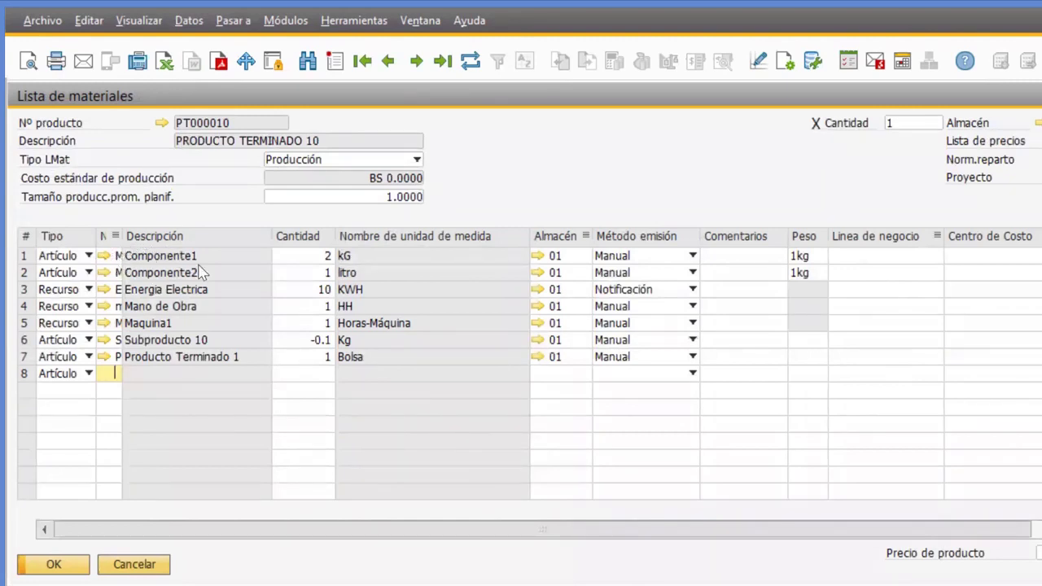
{"action": "key", "text": "Escape"}
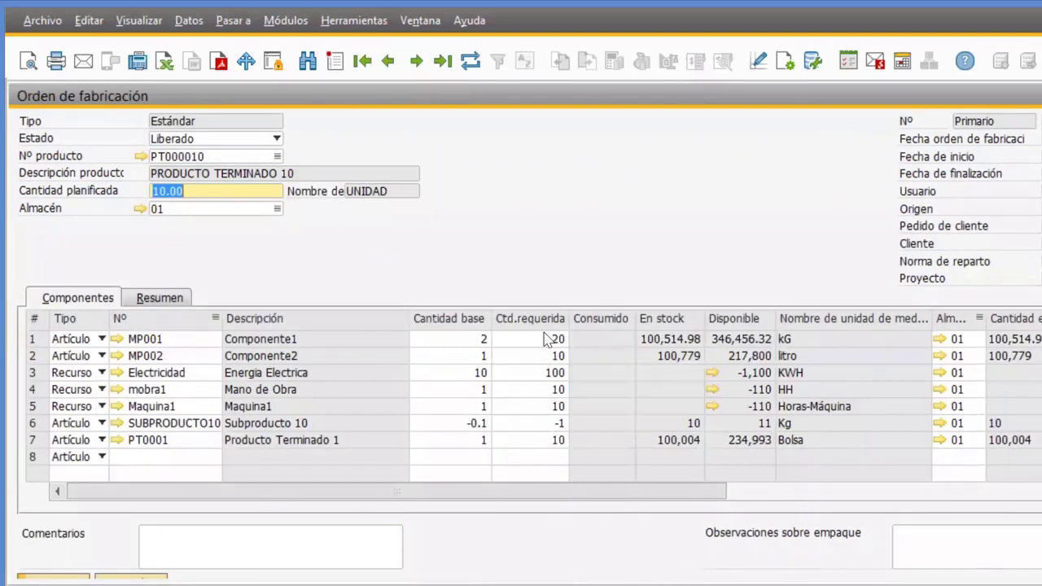
- Check component MP001's Comprometido stock and its Cantidad ATP report by document, and return to the production order
{"action": "left_click", "coordinate": [115, 342]}
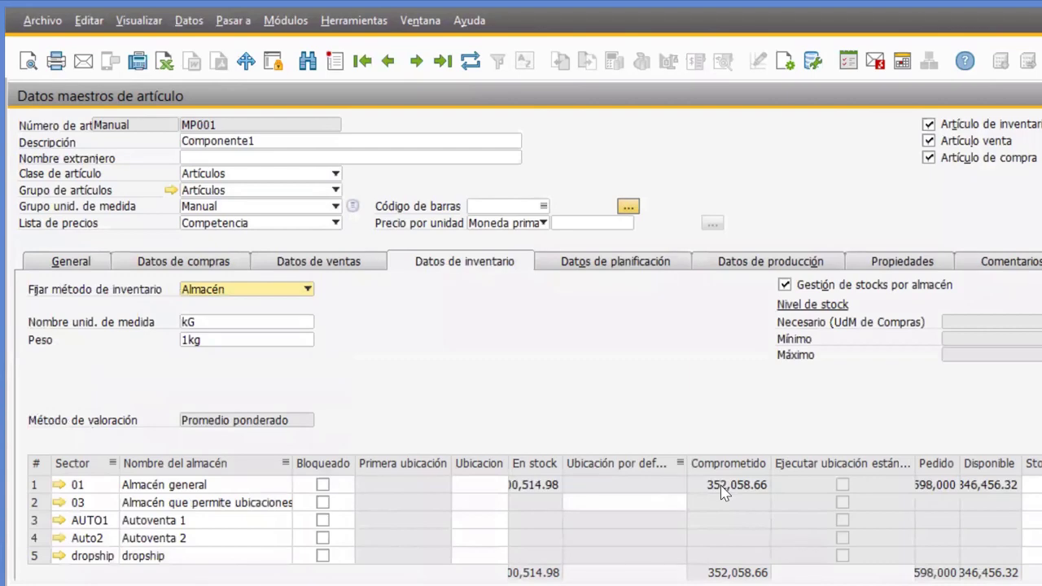
{"action": "right_click", "coordinate": [723, 492]}
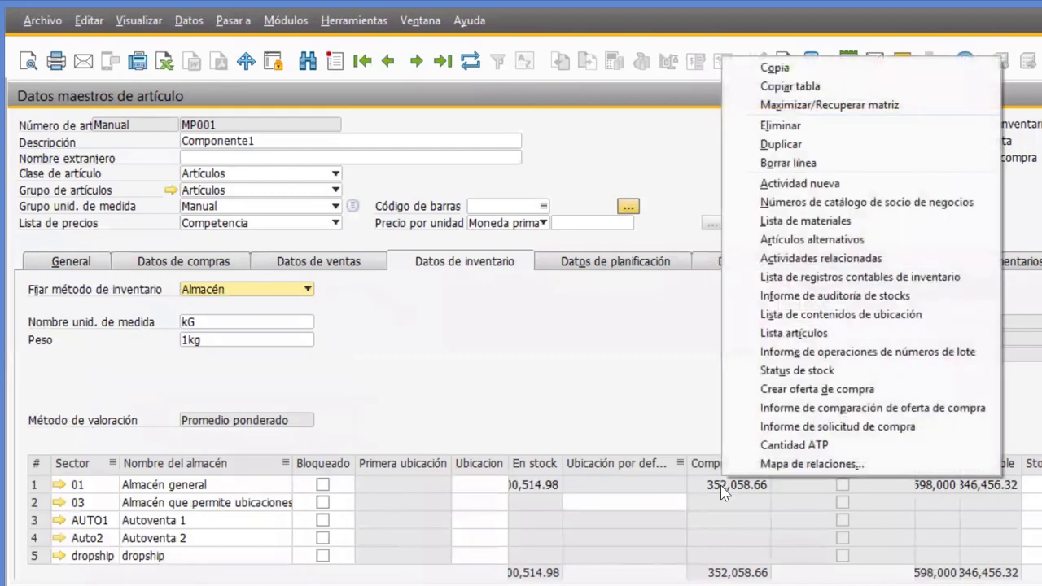
{"action": "left_click", "coordinate": [774, 443]}
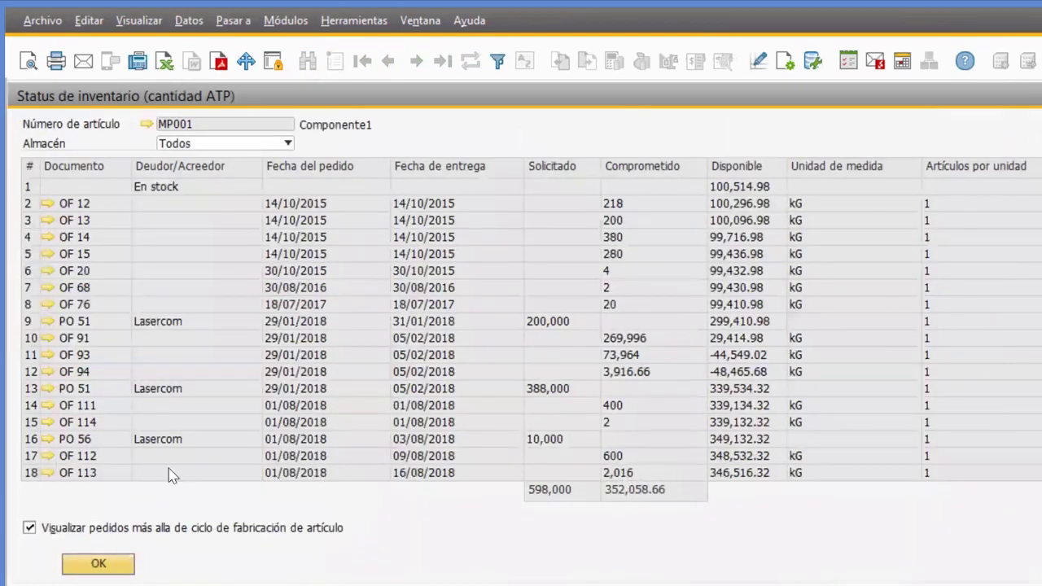
{"action": "scroll", "coordinate": [89, 482], "scroll_direction": "down", "scroll_amount": 2}
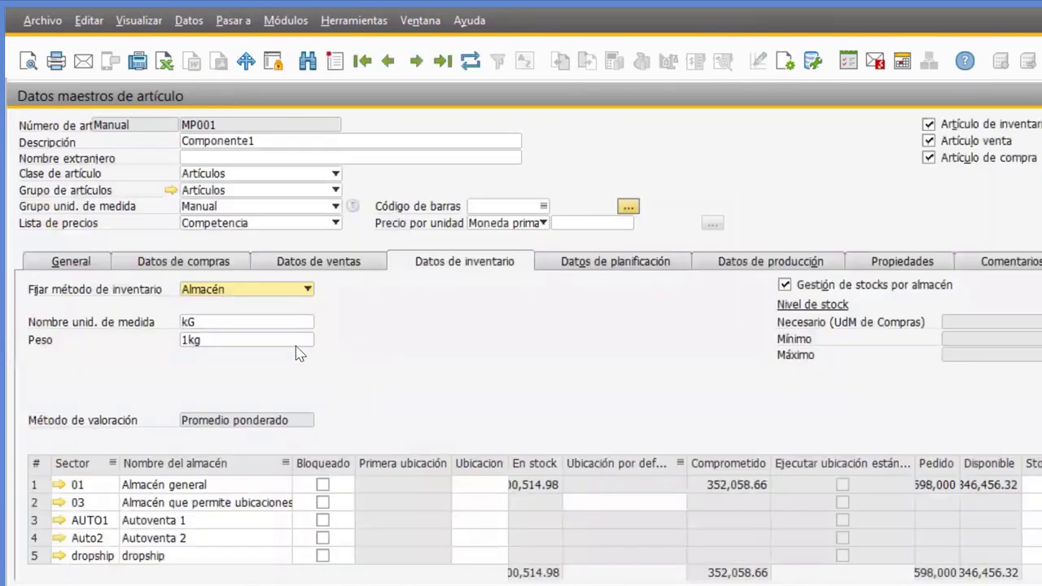
{"action": "key", "text": "Escape"}
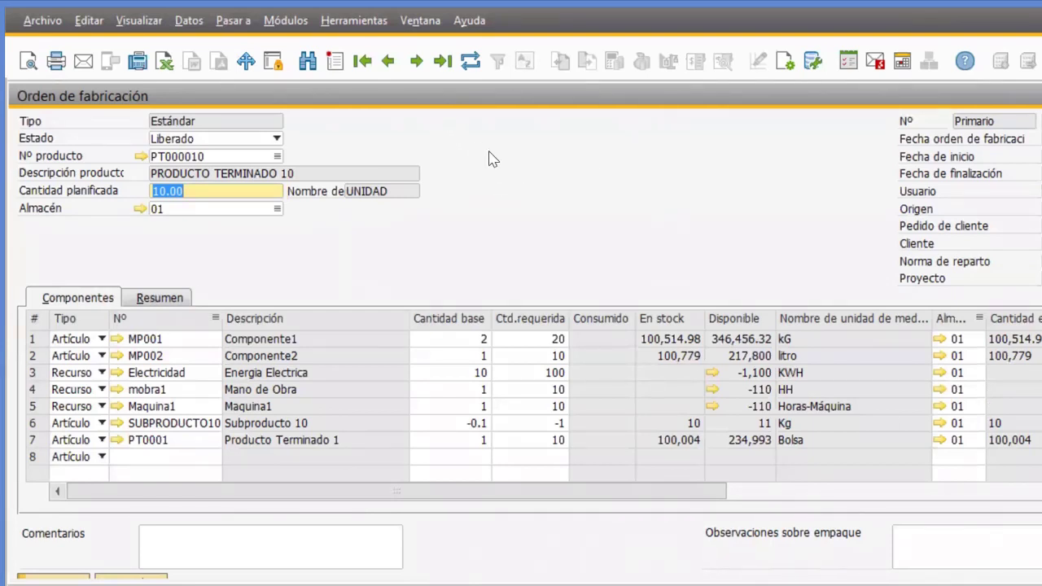
- Open Entregar componentes from the production order, review the lines proposed in Emisión para producción, and close it without creating it
{"action": "right_click", "coordinate": [513, 176]}
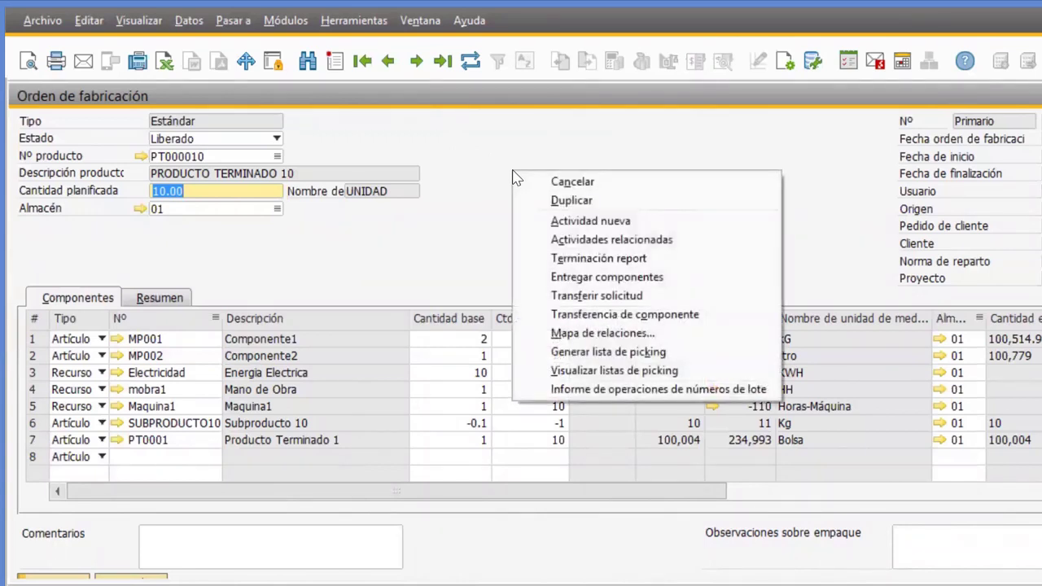
{"action": "left_click", "coordinate": [553, 278]}
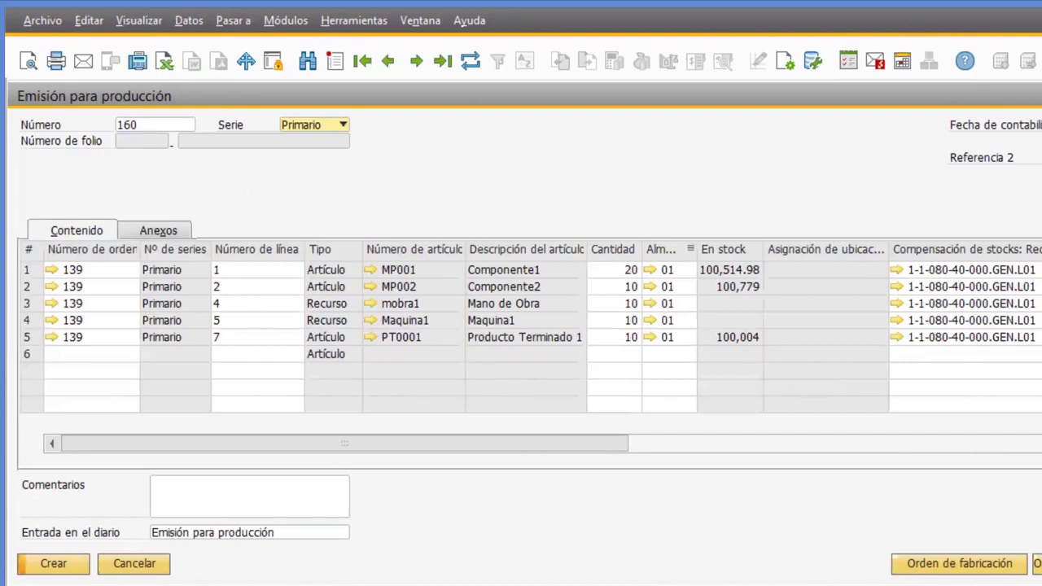
{"action": "key", "text": "Escape"}
{"action": "left_click", "coordinate": [510, 382]}
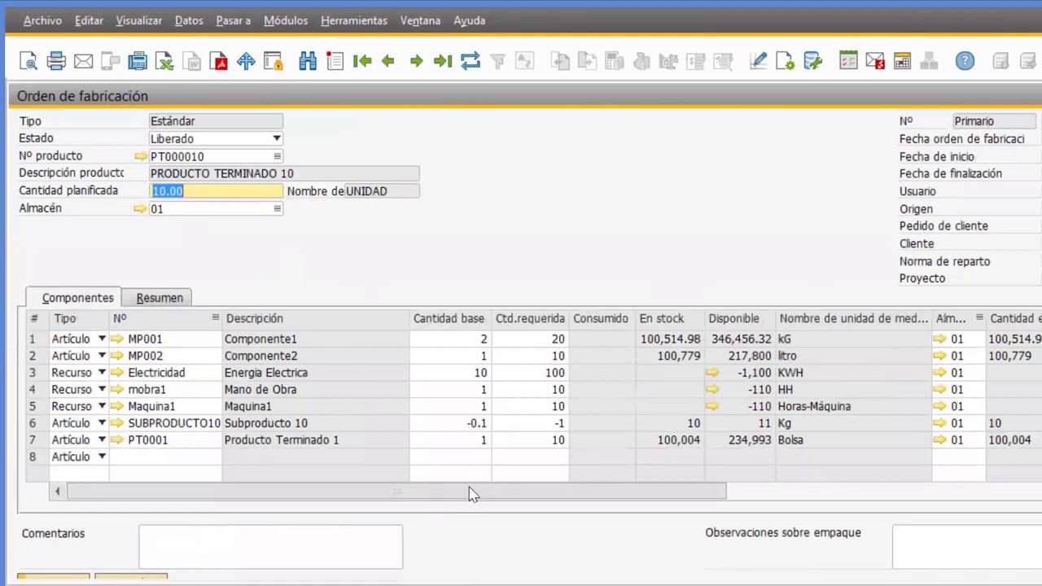
- Review the Método emisión of each component and resource line in the released production order
{"action": "left_click_drag", "start_coordinate": [492, 494], "coordinate": [601, 495]}
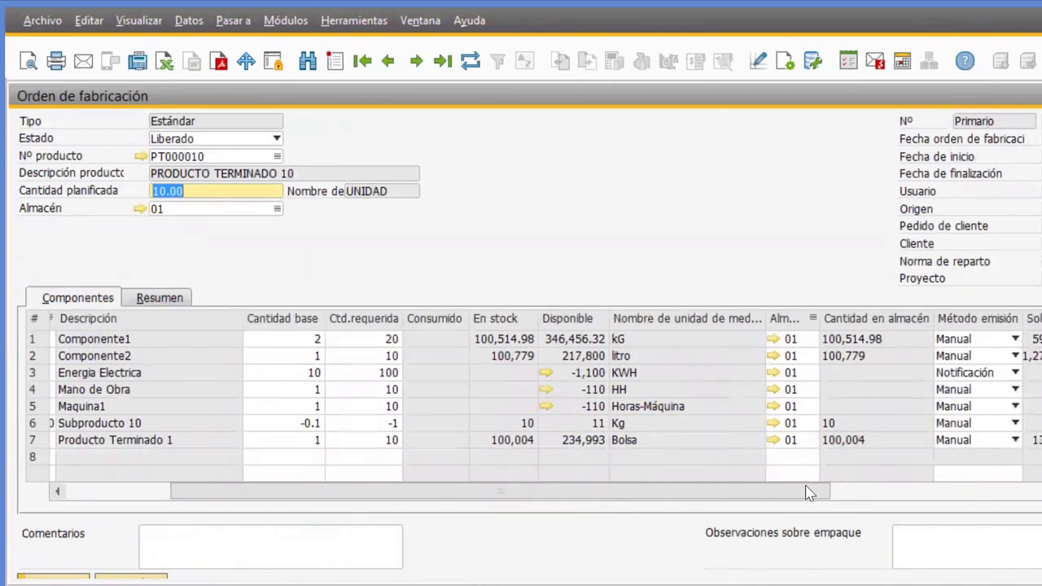
{"action": "left_click_drag", "start_coordinate": [736, 496], "coordinate": [350, 400]}
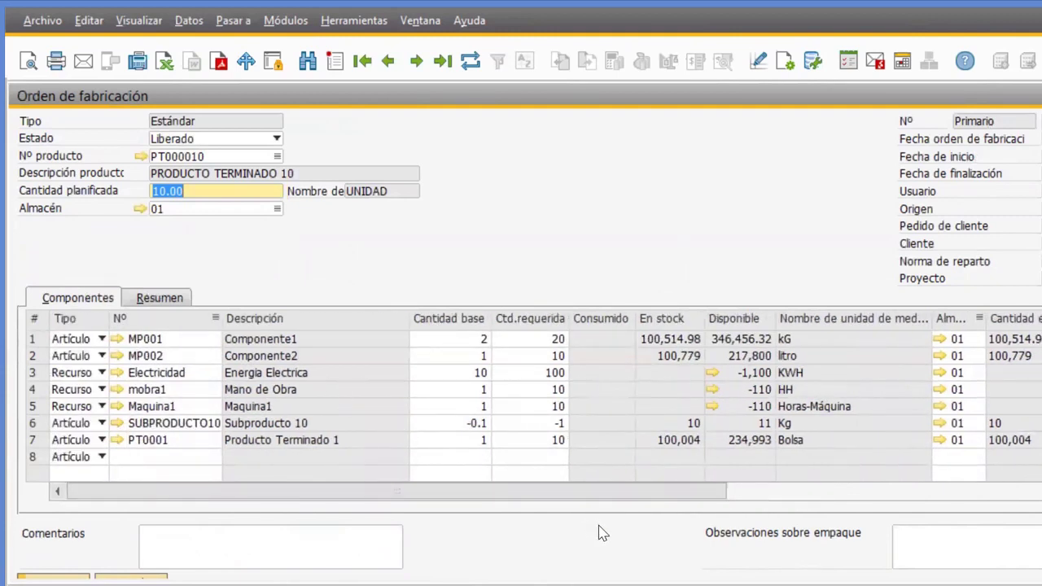
{"action": "left_click_drag", "start_coordinate": [596, 496], "coordinate": [817, 495]}
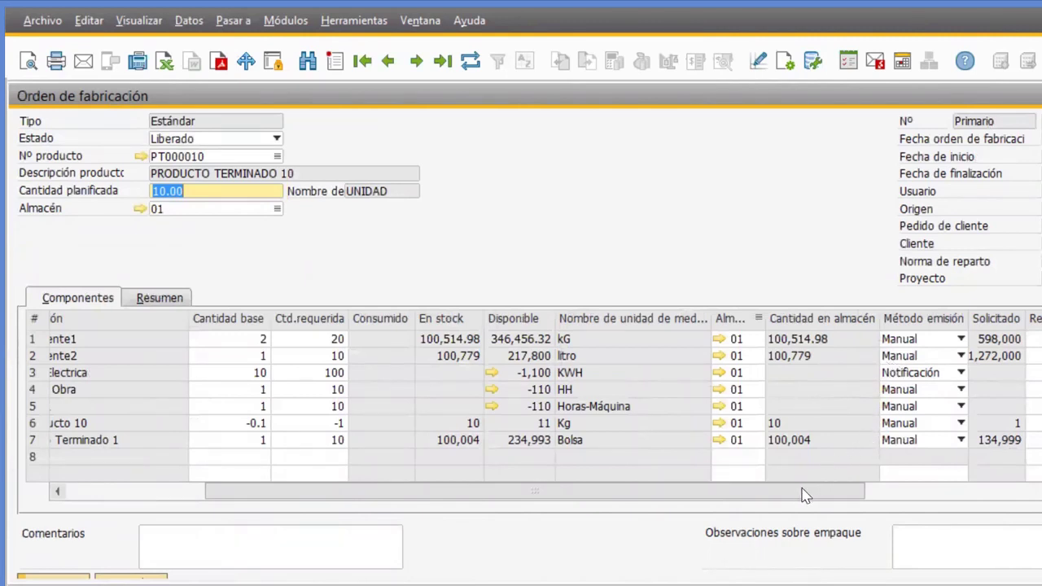
{"action": "left_click_drag", "start_coordinate": [664, 494], "coordinate": [520, 492]}
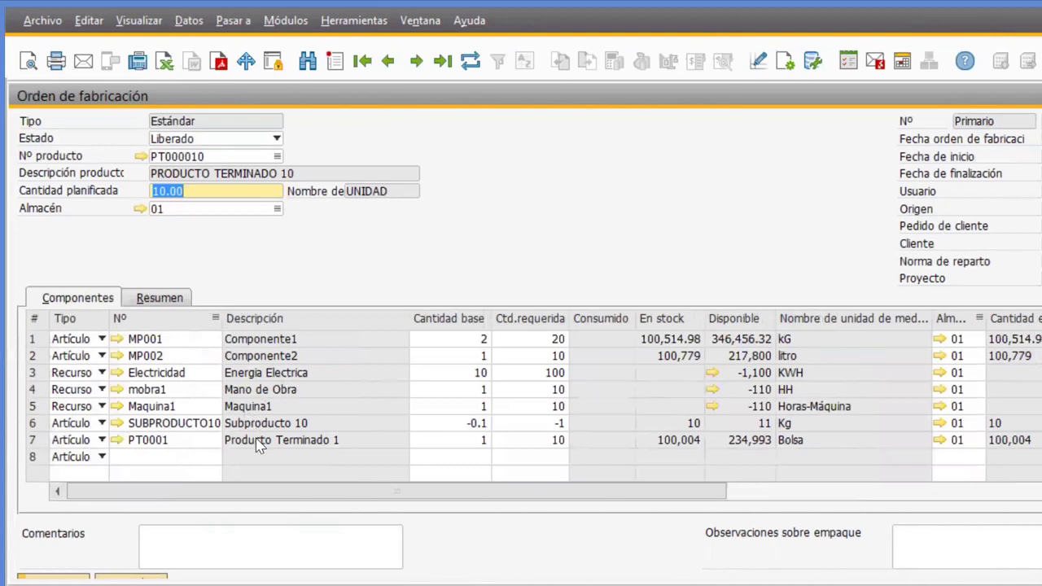
- Start Entregar componentes from PT000010's production order and delete the mobra1 and Maquina1 resource lines from the issue
{"action": "right_click", "coordinate": [373, 259]}
{"action": "left_click", "coordinate": [424, 365]}
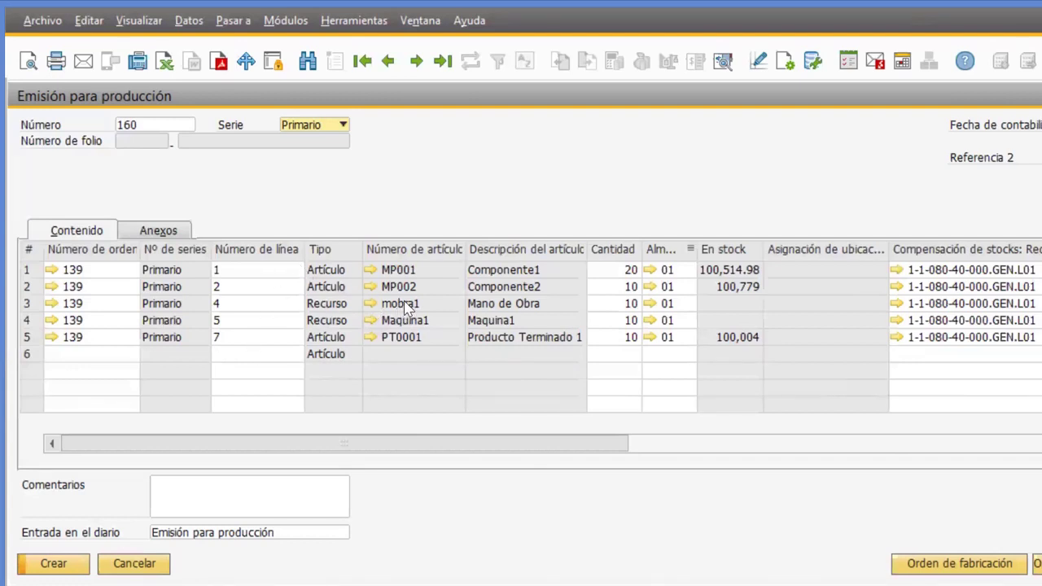
{"action": "left_click", "coordinate": [27, 306]}
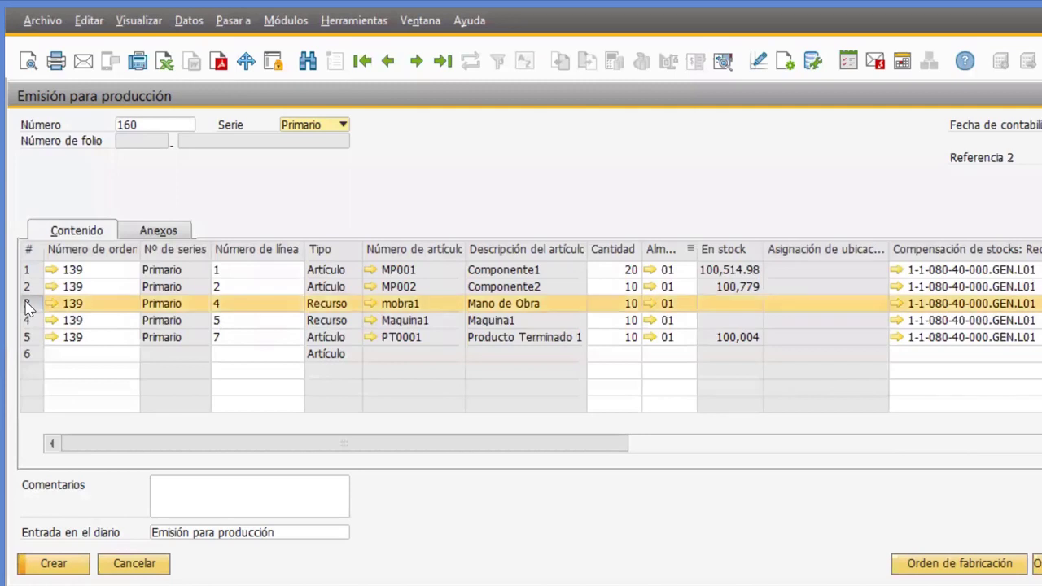
{"action": "right_click", "coordinate": [27, 308]}
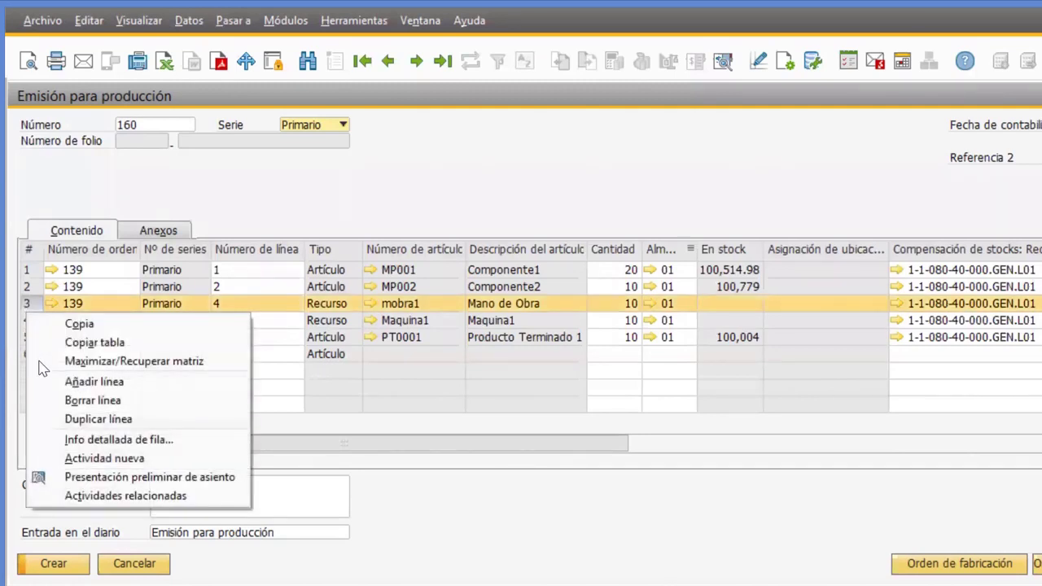
{"action": "left_click", "coordinate": [69, 400]}
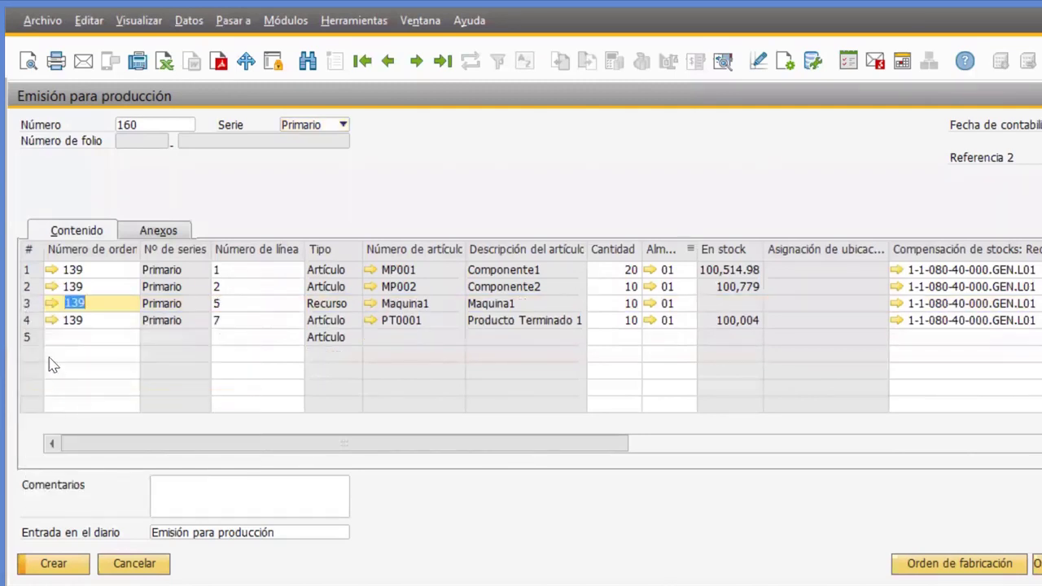
{"action": "right_click", "coordinate": [27, 308]}
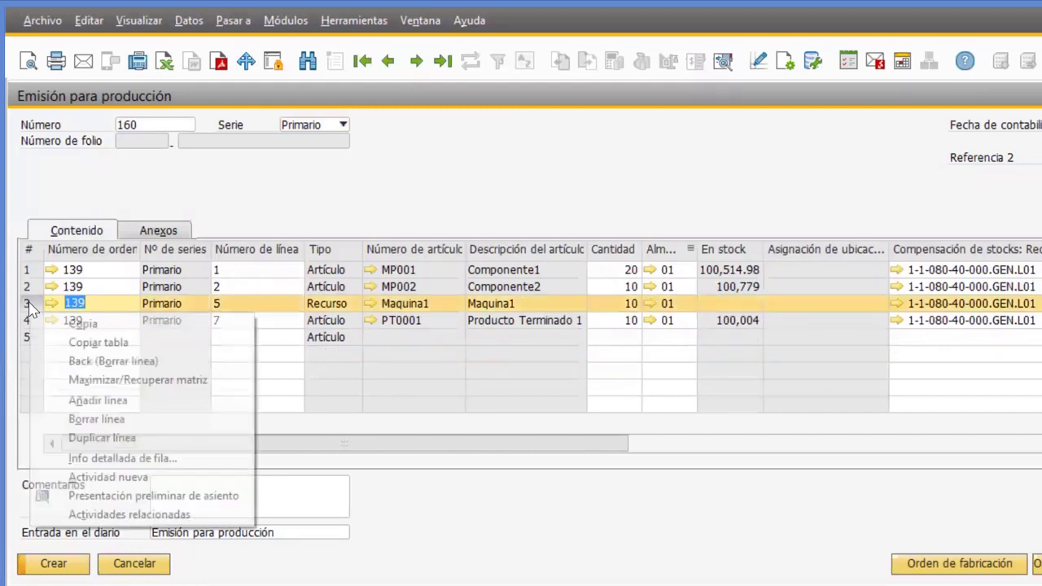
{"action": "left_click", "coordinate": [69, 417]}
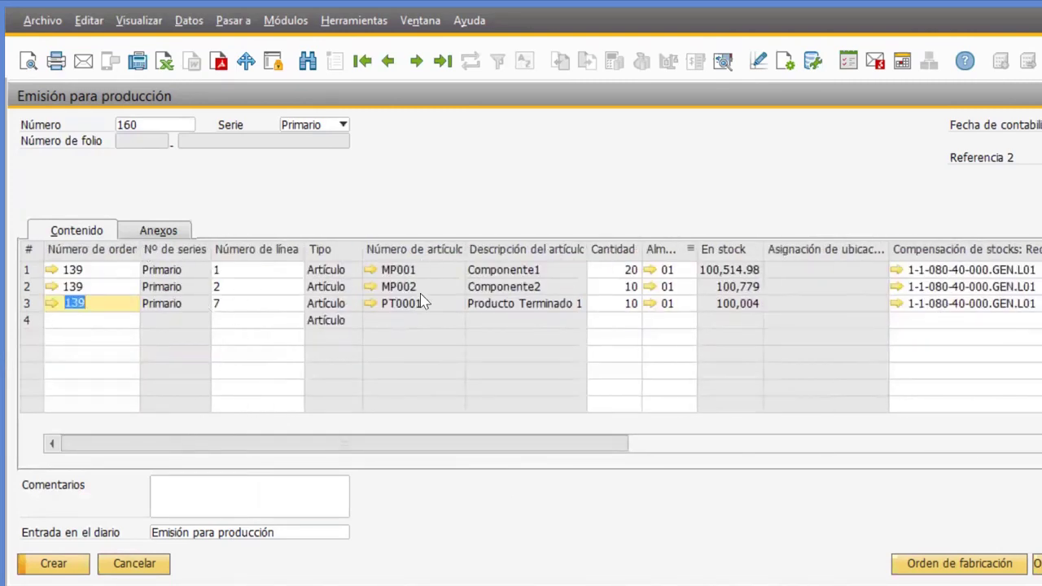
- Create the issue for production, assigning 20 of MP001 from batch asd and automatically selecting batches for 10 of PT0001
{"action": "left_click", "coordinate": [54, 565]}
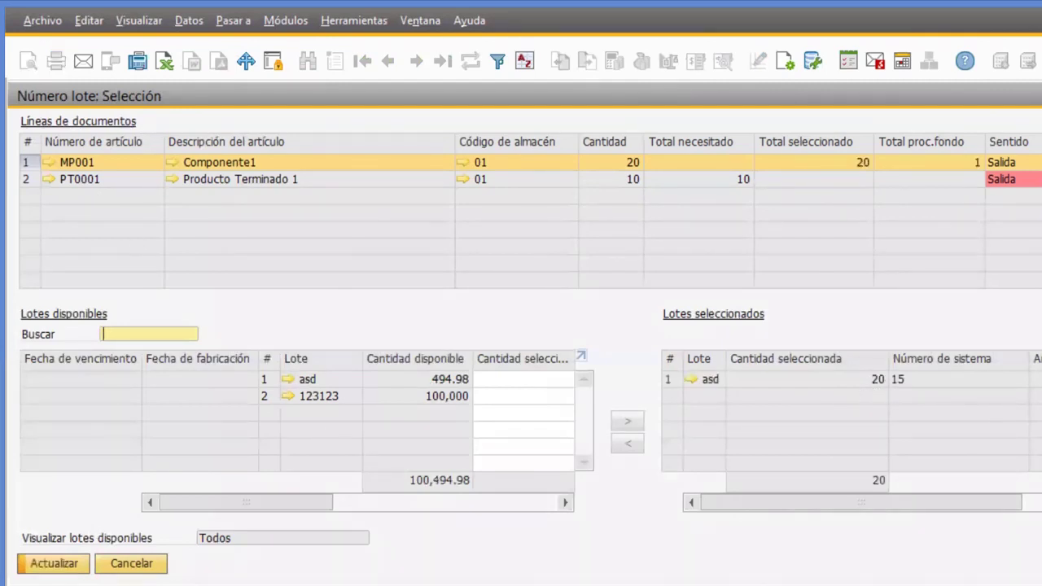
{"action": "left_click", "coordinate": [72, 570]}
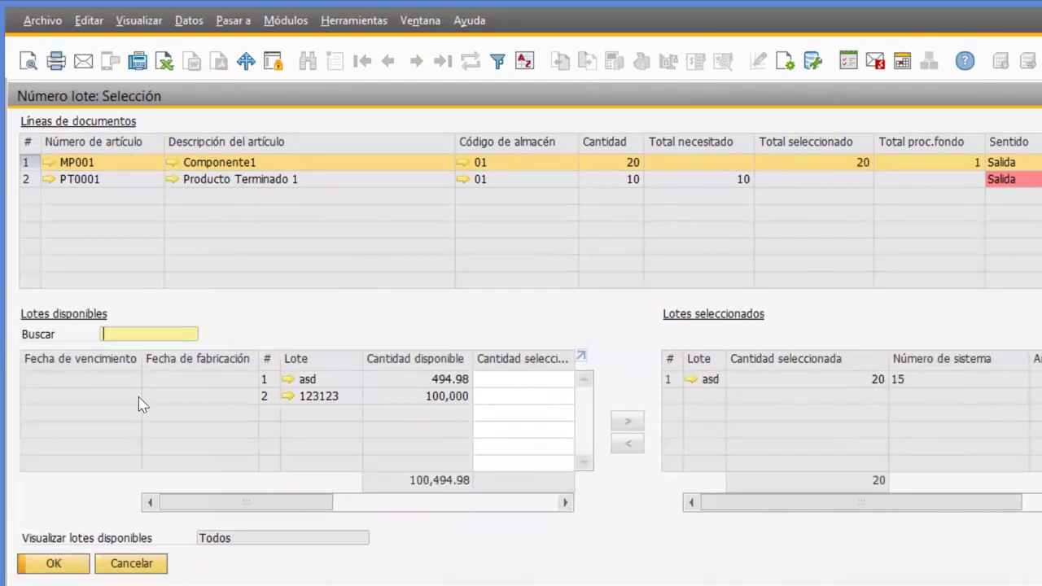
{"action": "left_click", "coordinate": [25, 180]}
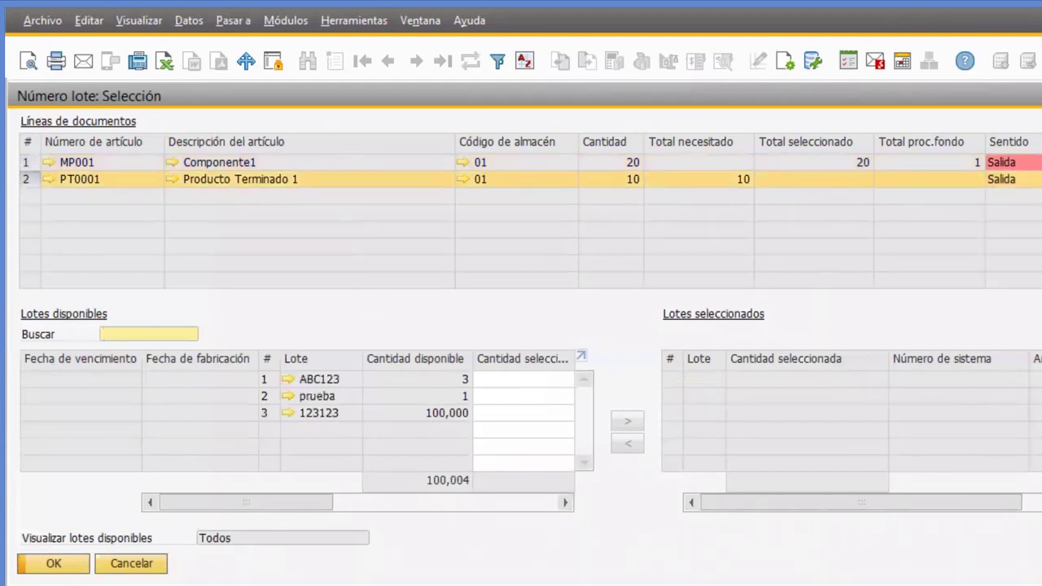
{"action": "left_click", "coordinate": [1041, 563]}
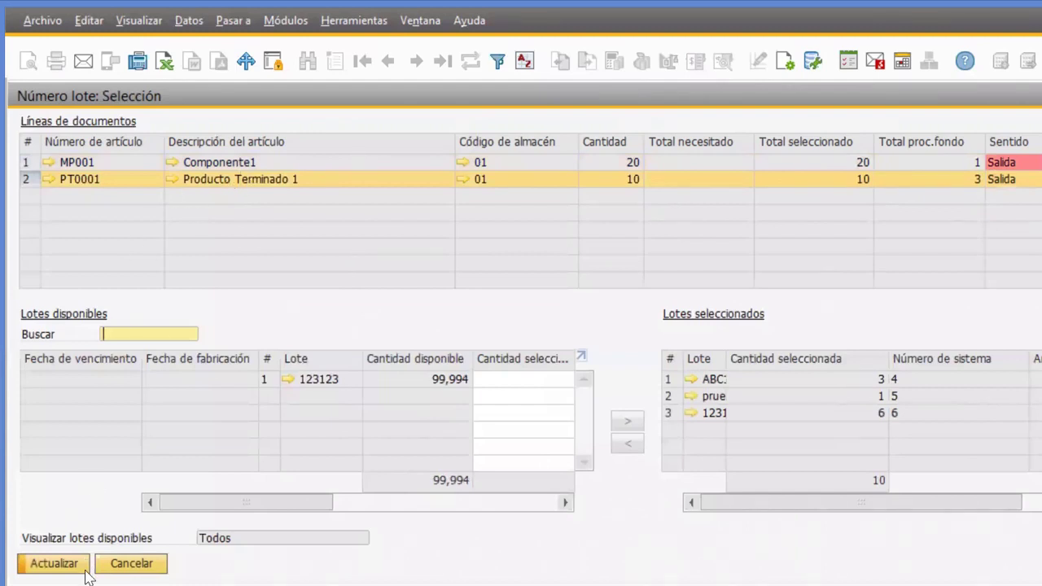
{"action": "left_click", "coordinate": [54, 564]}
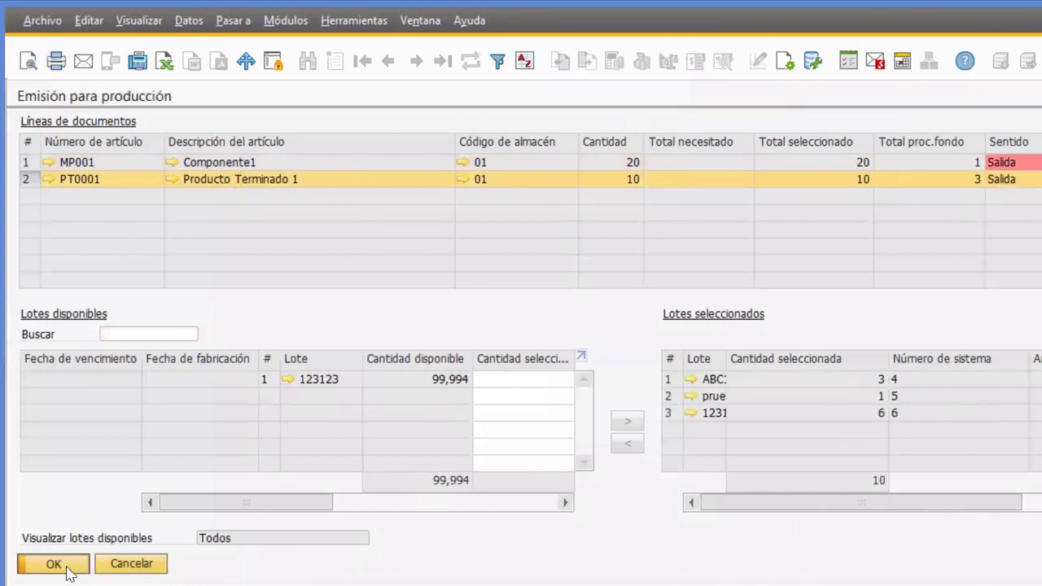
{"action": "left_click", "coordinate": [54, 564]}
{"action": "left_click", "coordinate": [53, 563]}
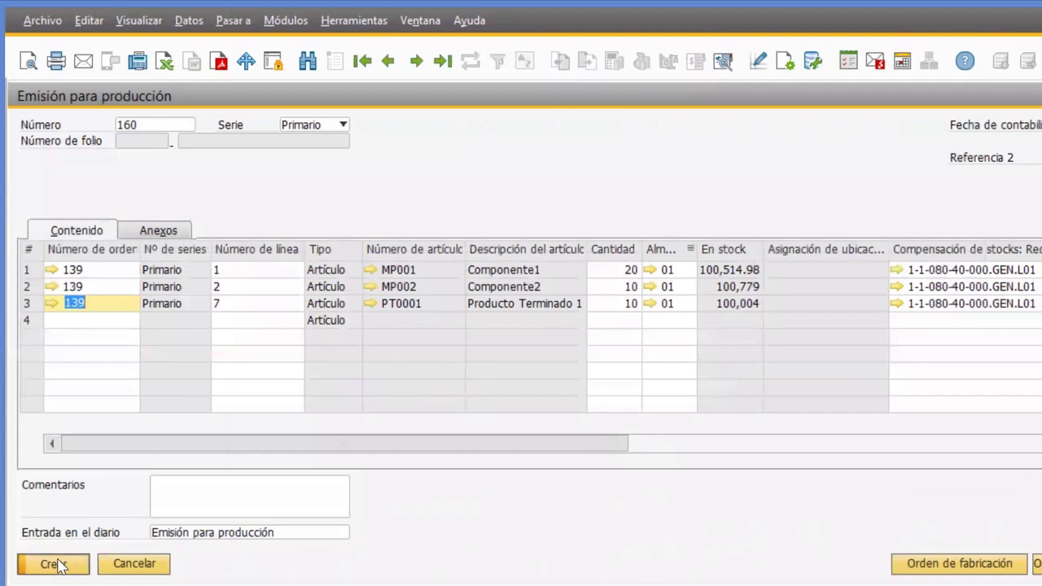
{"action": "left_click", "coordinate": [371, 352]}
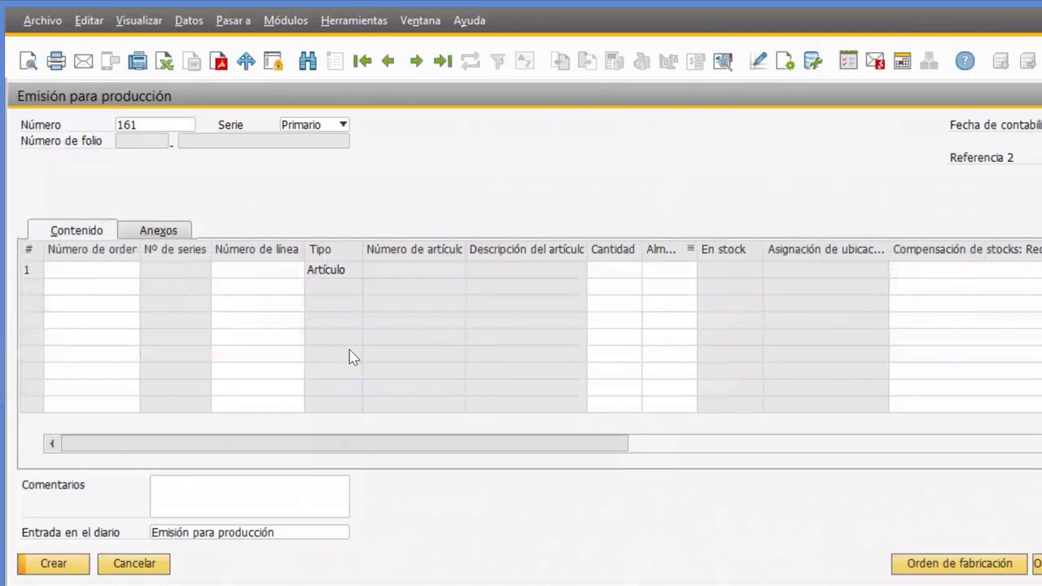
- Display the issue for production just created, review its journal entry's accounts and amounts, and return to the issue
{"action": "left_click", "coordinate": [388, 61]}
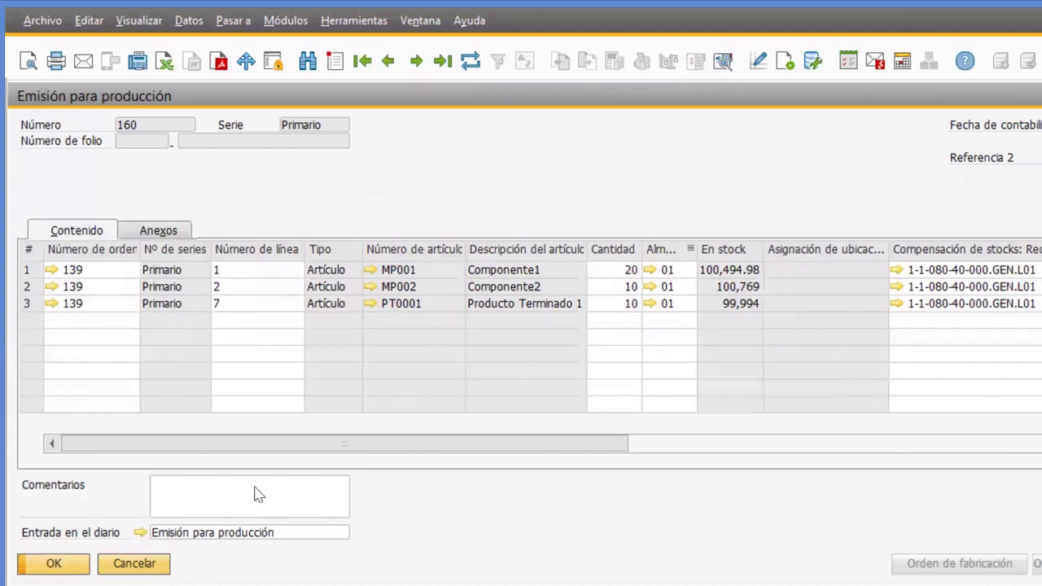
{"action": "left_click", "coordinate": [140, 533]}
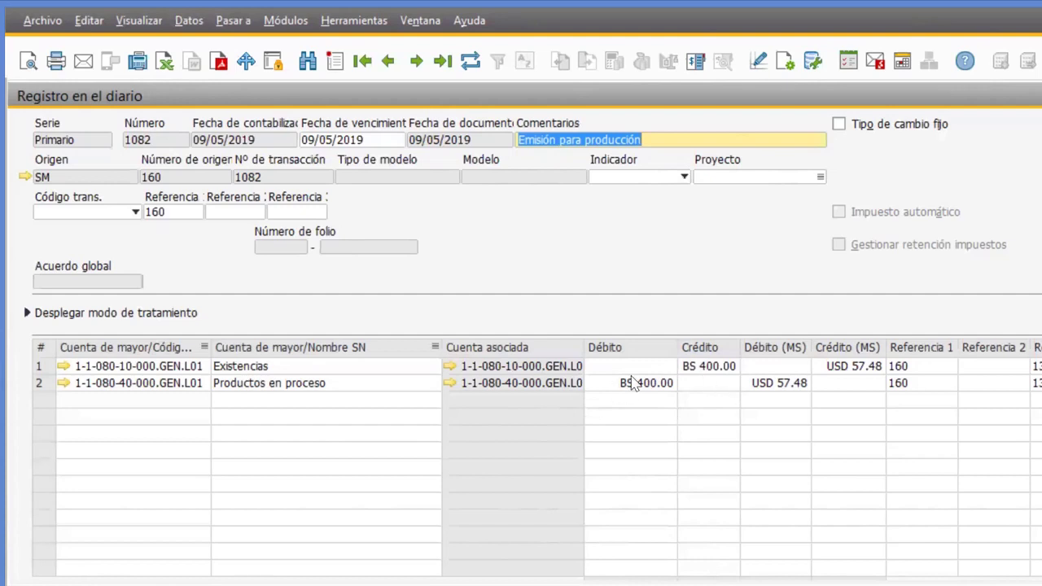
{"action": "key", "text": "Escape"}
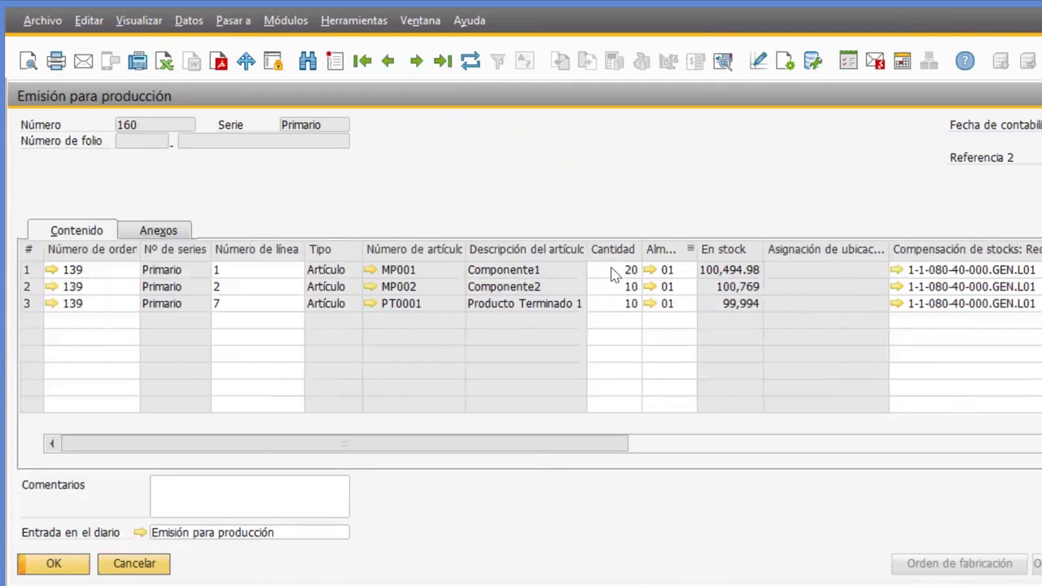
- Check MP001's warehouse quantities in its inventory data, and look over the issue's journal entry again
{"action": "left_click", "coordinate": [369, 270]}
{"action": "left_click", "coordinate": [449, 267]}
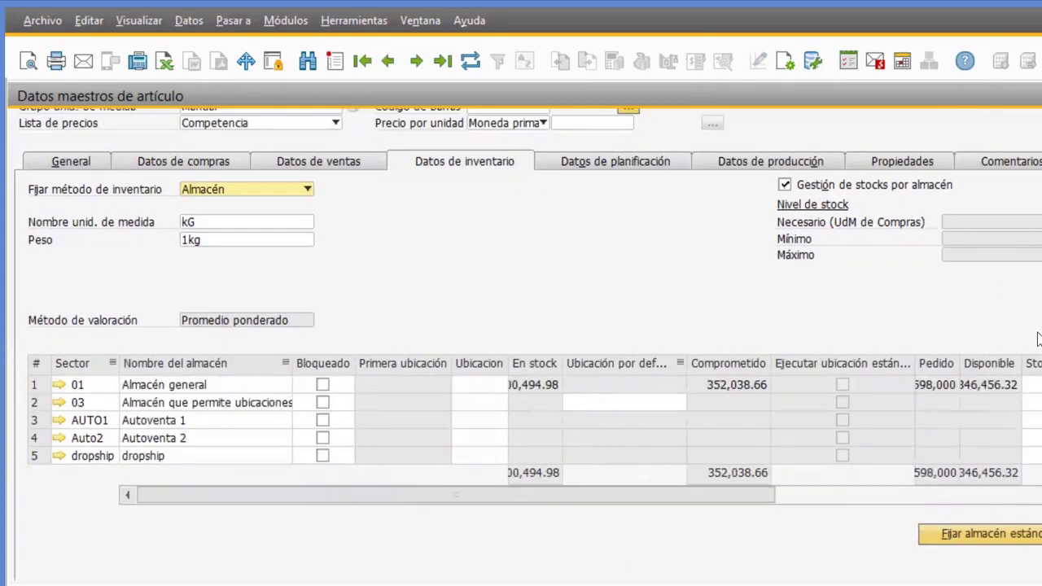
{"action": "key", "text": "Escape"}
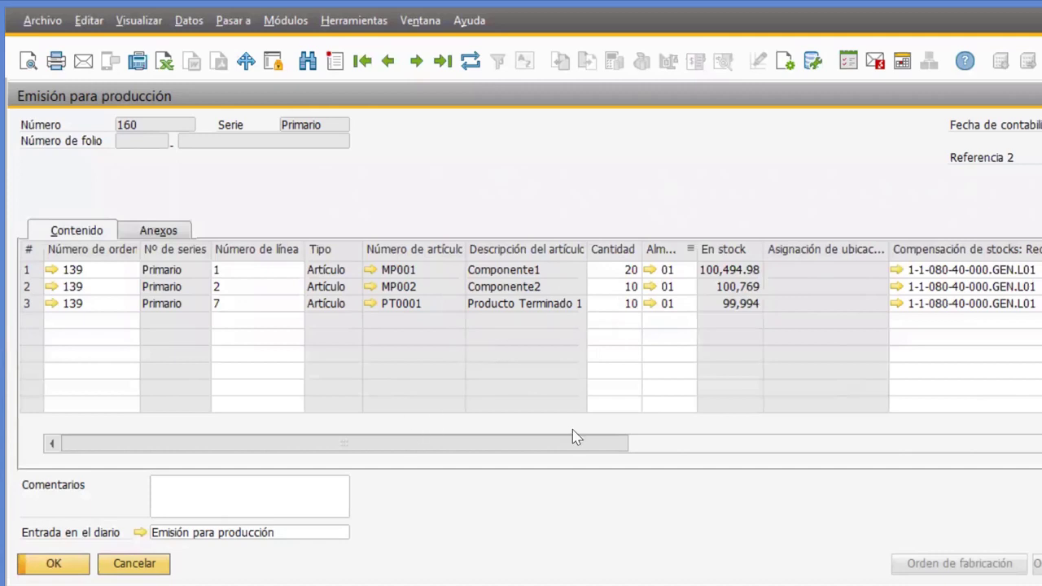
{"action": "left_click", "coordinate": [140, 537]}
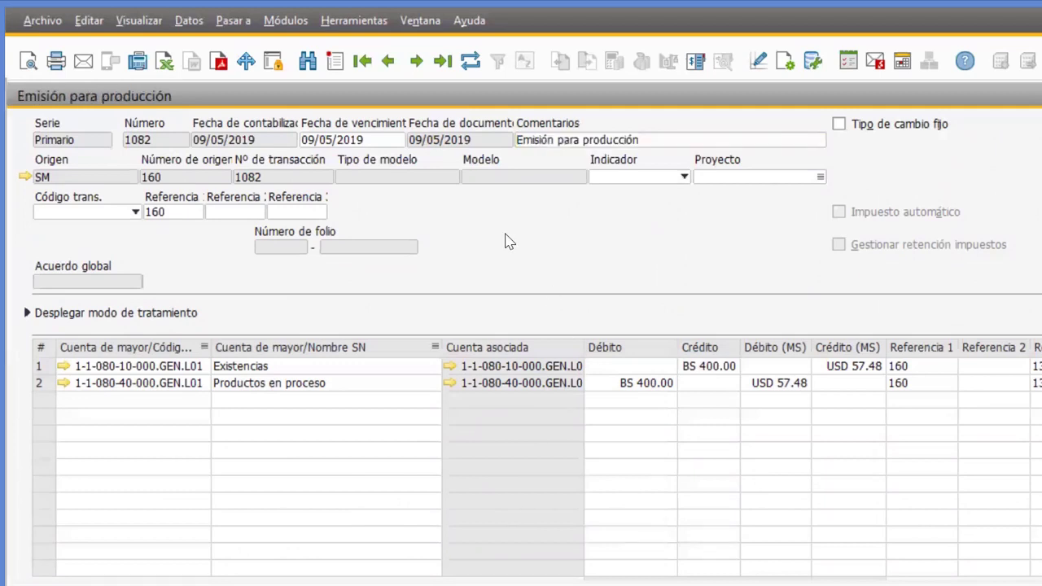
{"action": "key", "text": "Escape"}
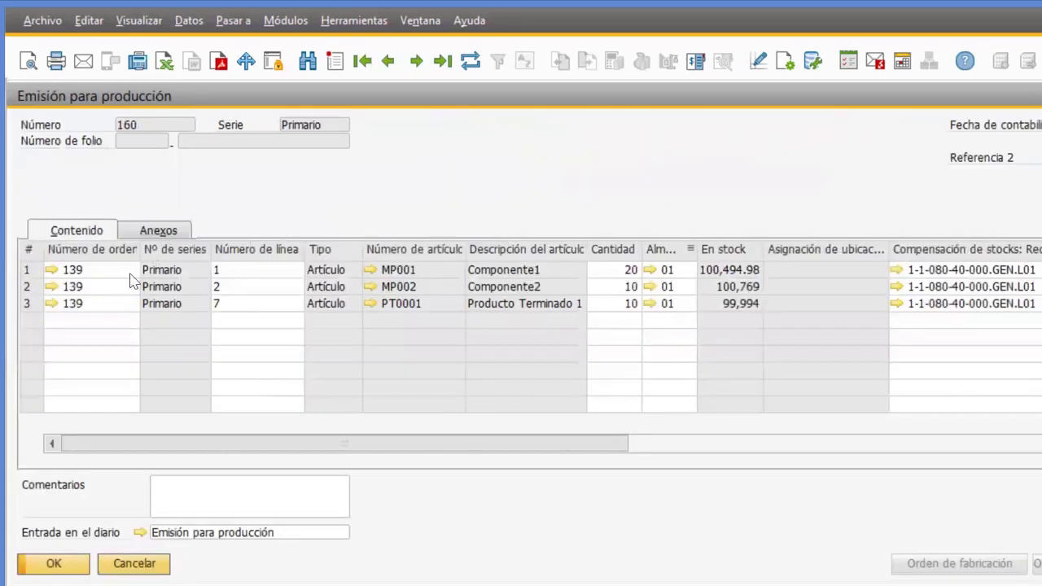
- Return to the production order, review its costs and quantities in Resumen, and go back to the component lines
{"action": "key", "text": "Escape"}
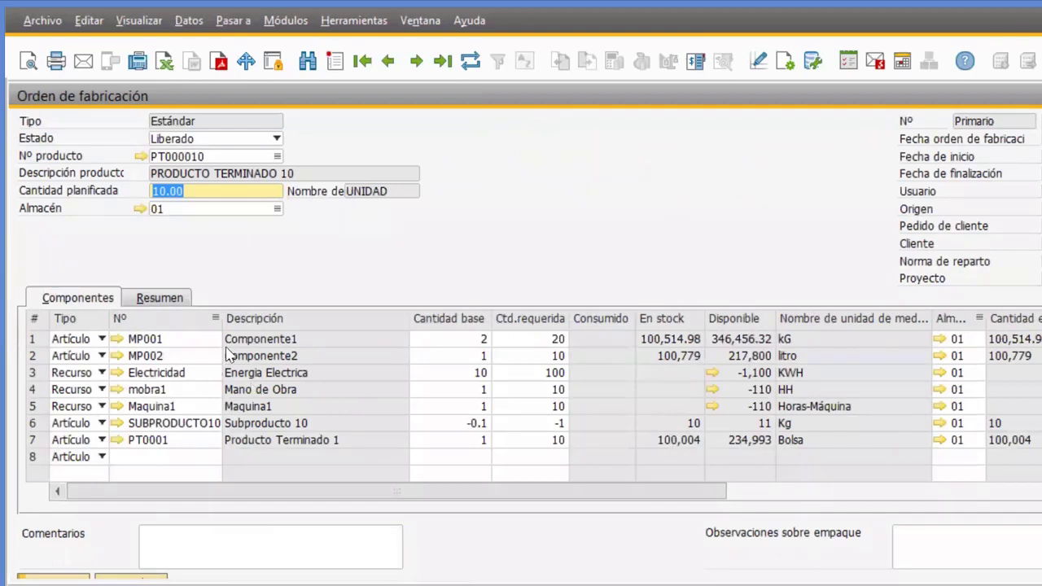
{"action": "left_click", "coordinate": [167, 299]}
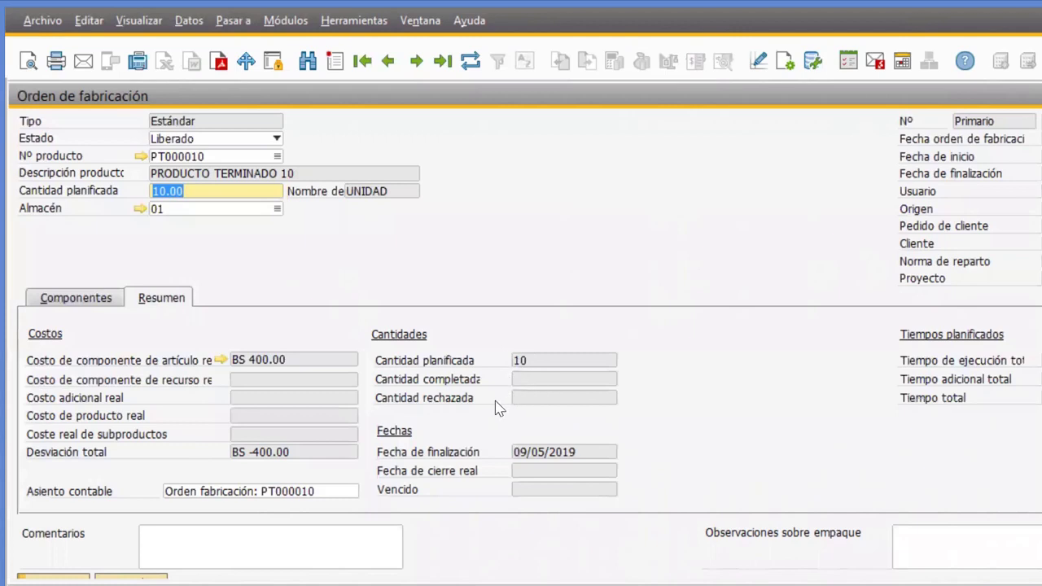
{"action": "left_click", "coordinate": [77, 300]}
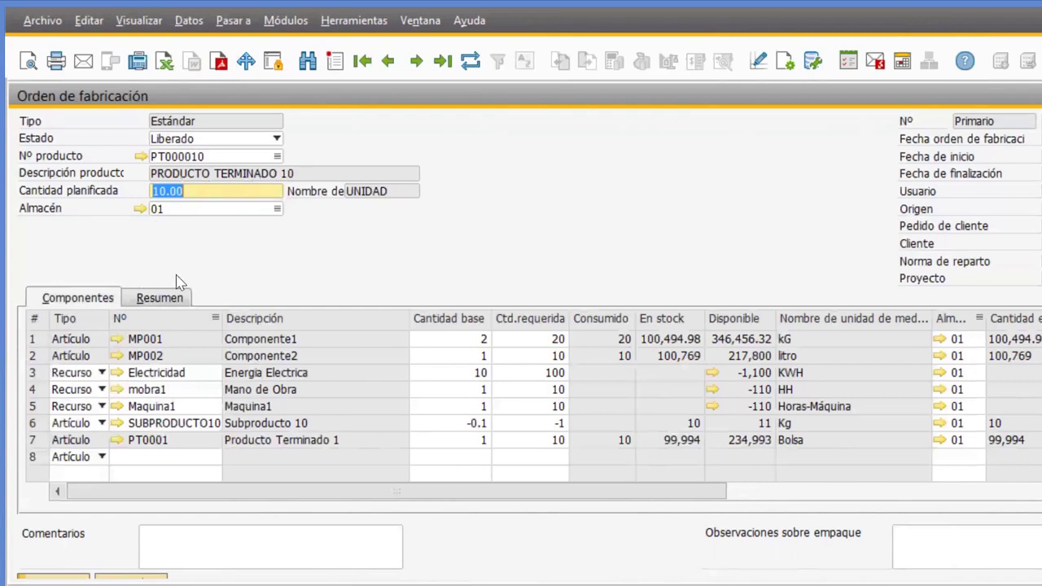
- Start a second Entregar componentes from the production order and check the Cantidad of the mobra1 and Maquina1 lines
{"action": "right_click", "coordinate": [299, 246]}
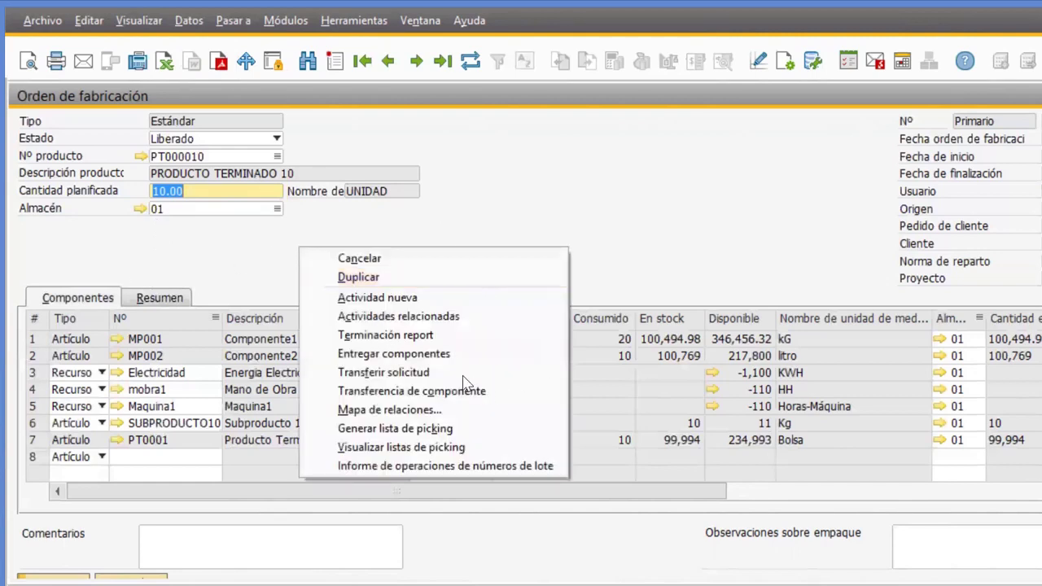
{"action": "key", "text": "Escape"}
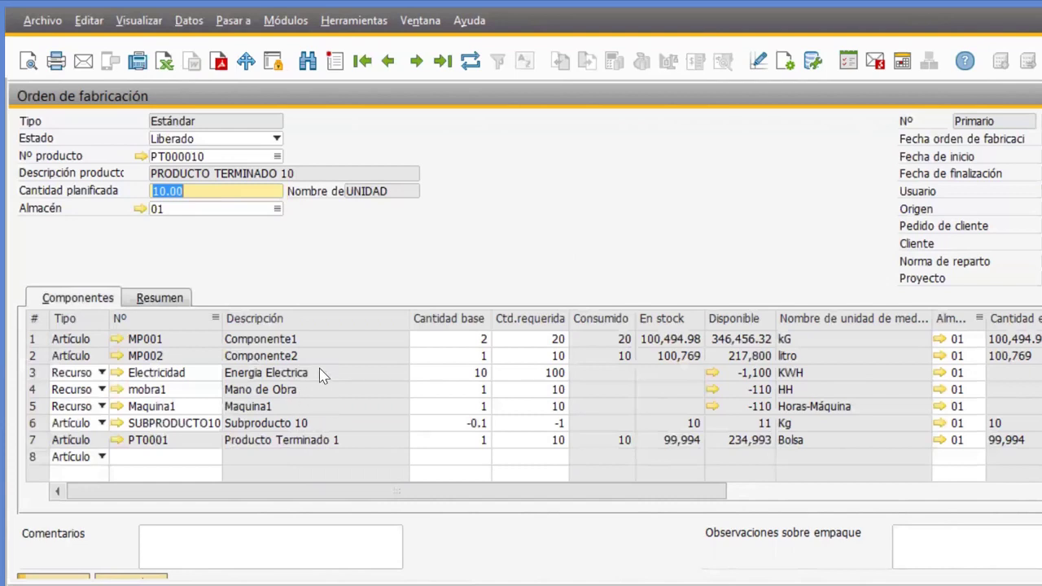
{"action": "right_click", "coordinate": [324, 275]}
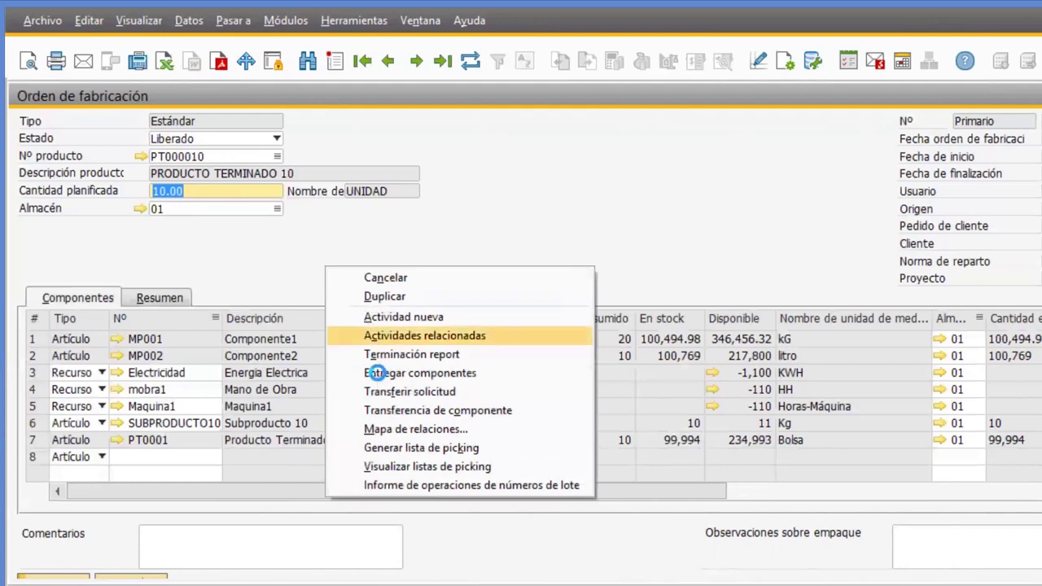
{"action": "left_click", "coordinate": [376, 373]}
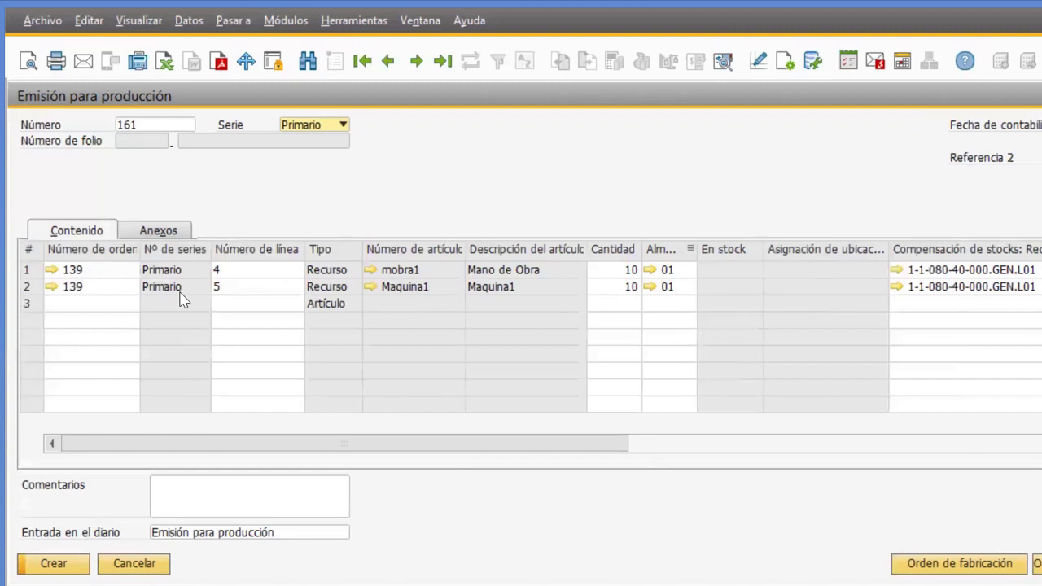
{"action": "left_click", "coordinate": [617, 291]}
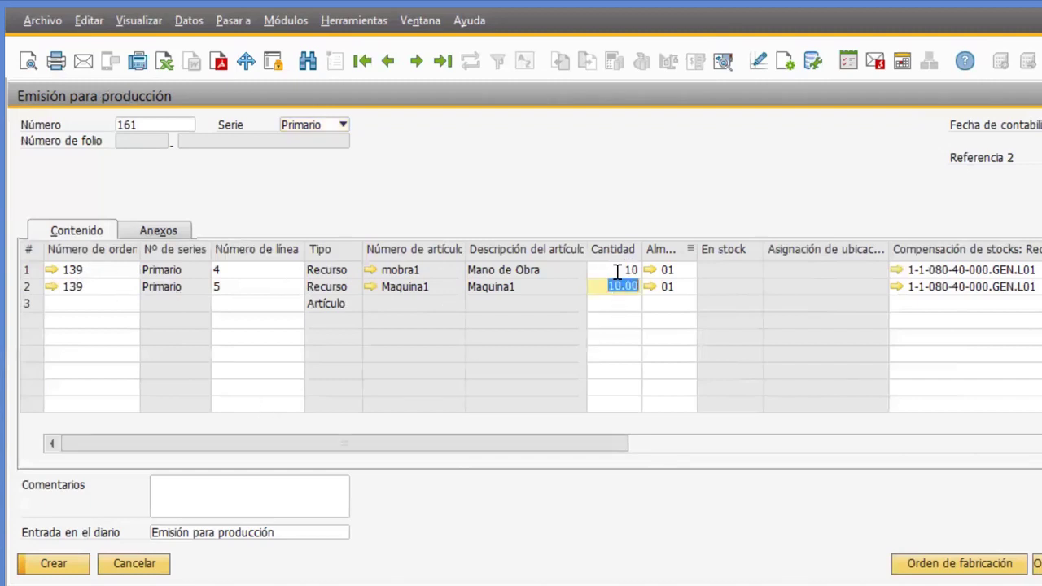
{"action": "left_click", "coordinate": [617, 274]}
{"action": "left_click", "coordinate": [618, 286]}
{"action": "left_click", "coordinate": [621, 269]}
- Create the issue for production of resources mobra1 and Maquina1, and open its journal entry
{"action": "left_click", "coordinate": [63, 568]}
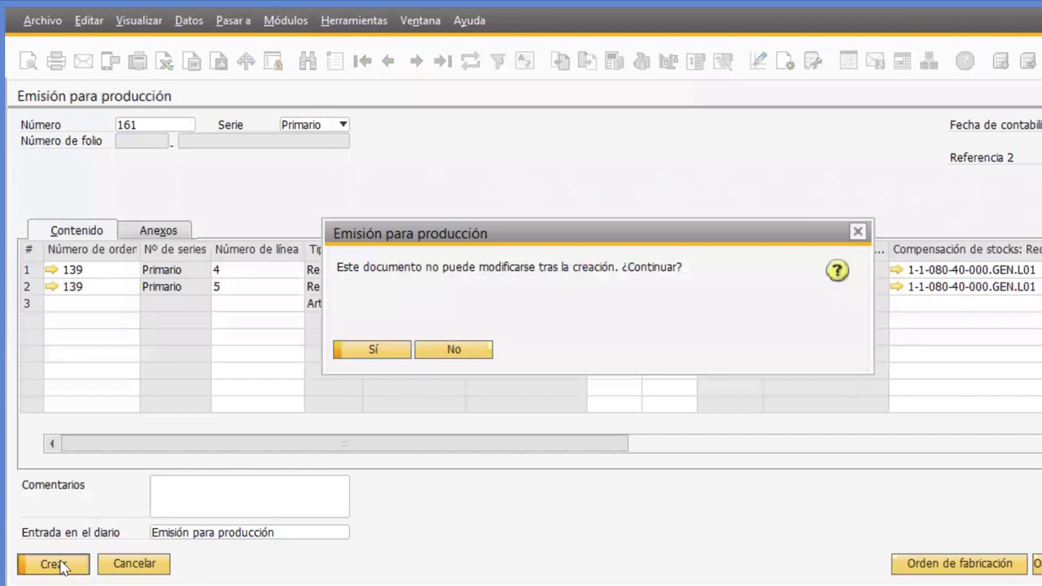
{"action": "left_click", "coordinate": [364, 352]}
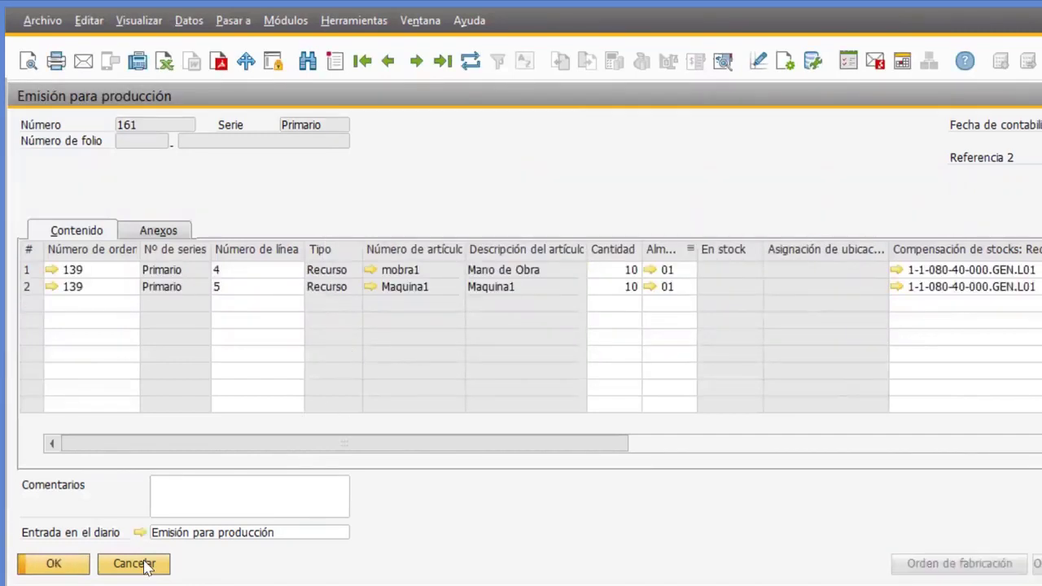
{"action": "left_click", "coordinate": [140, 532]}
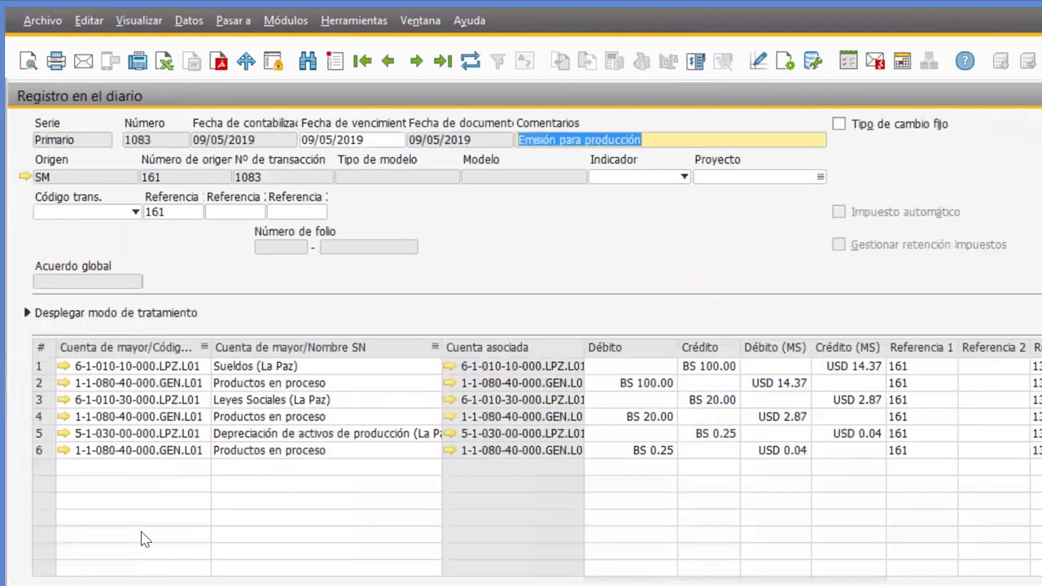
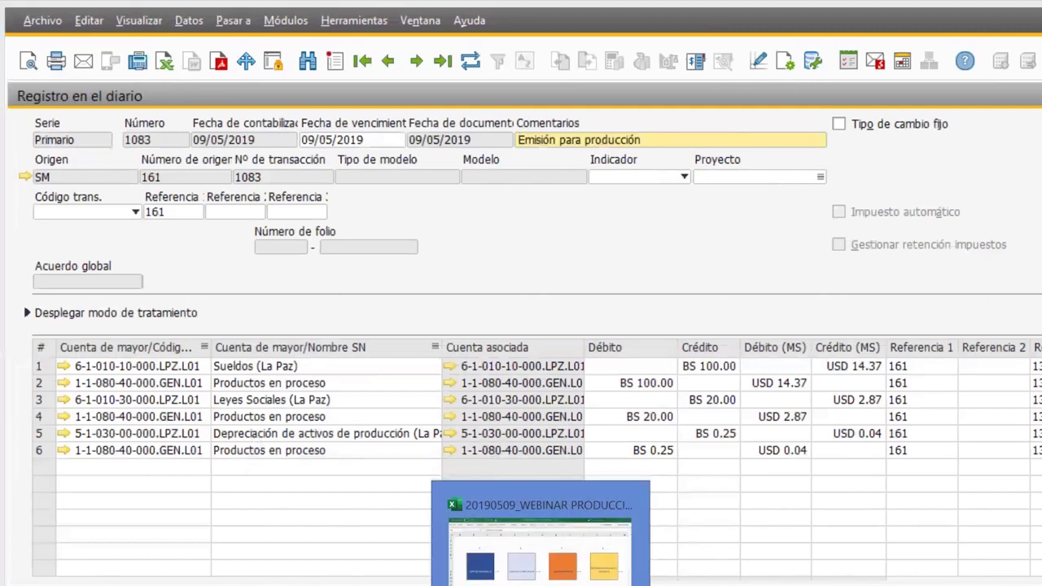
- Switch to the production webinar workbook in Excel and point out Materiales, Energía, Mano de Obra and Maquinaria in the process diagram
{"action": "left_click", "coordinate": [530, 557]}
{"action": "left_click", "coordinate": [161, 583]}
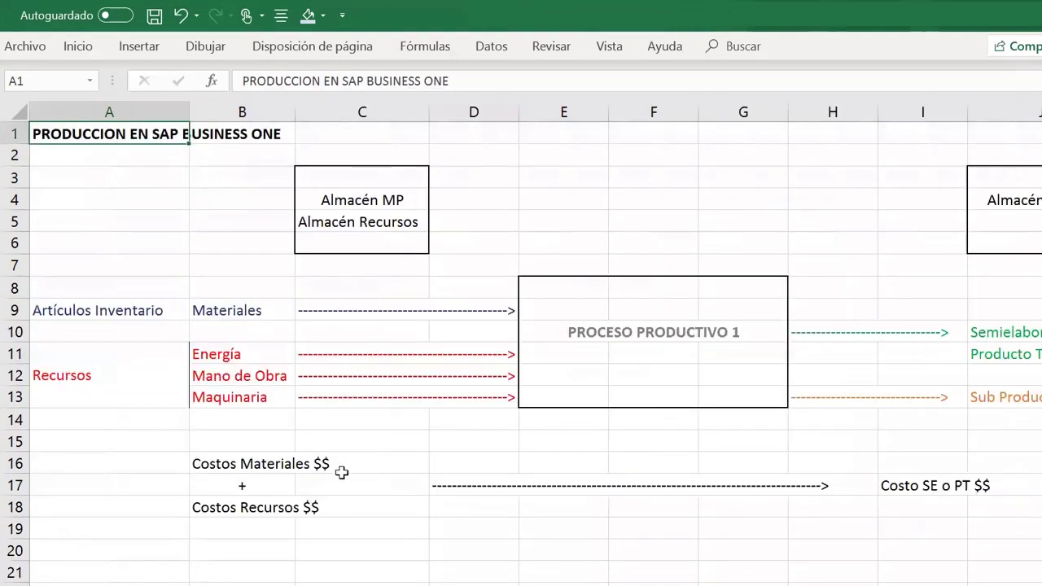
{"action": "left_click", "coordinate": [218, 313]}
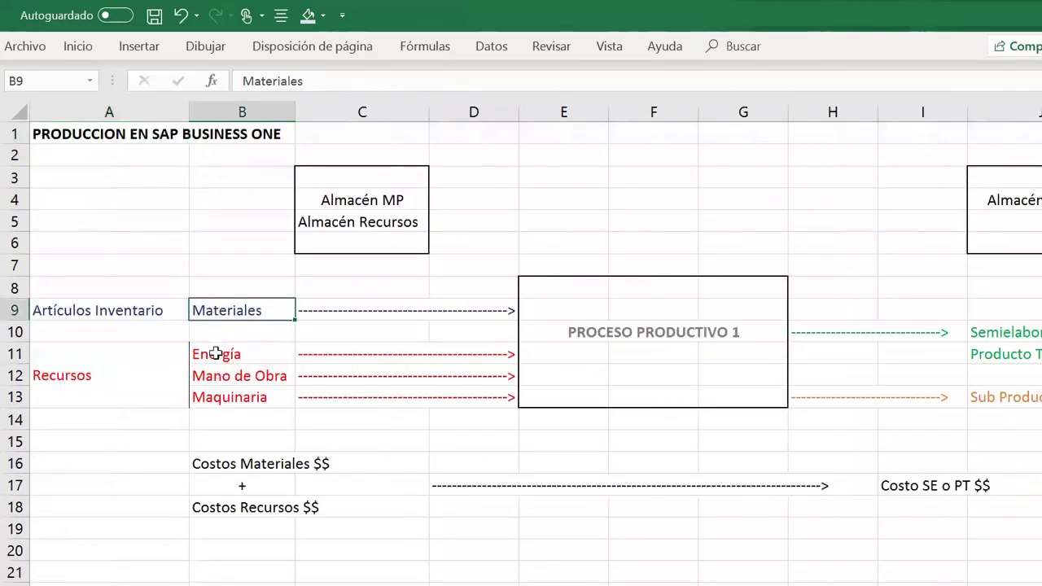
{"action": "left_click", "coordinate": [214, 354]}
{"action": "left_click", "coordinate": [214, 374]}
{"action": "left_click", "coordinate": [214, 397]}
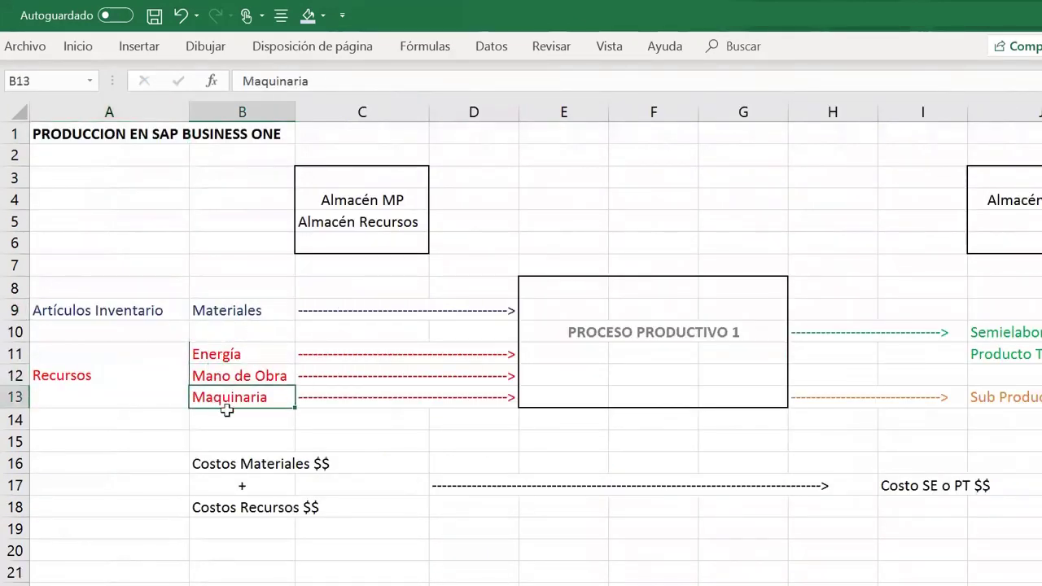
- Point out Costos Materiales, Costos Recursos, the arrow and Costo SE o PT in the workbook's cost diagram
{"action": "left_click", "coordinate": [270, 504]}
{"action": "left_click", "coordinate": [270, 470]}
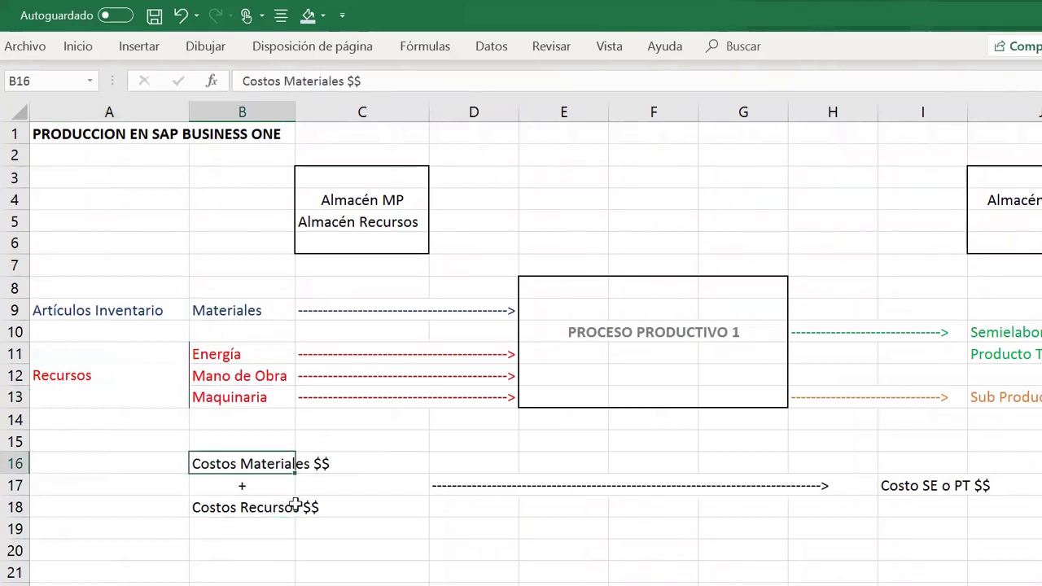
{"action": "left_click", "coordinate": [459, 485]}
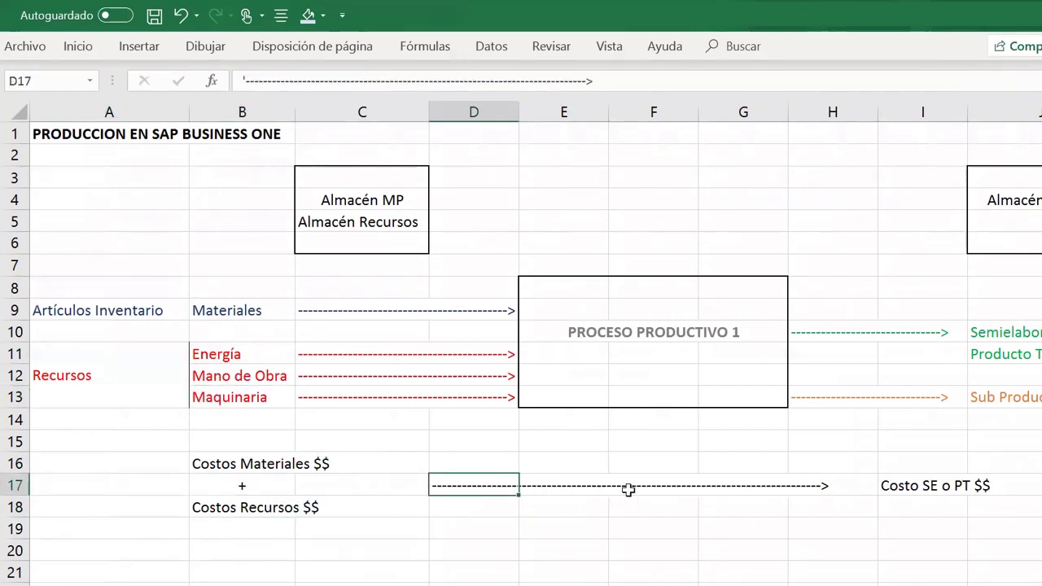
{"action": "left_click", "coordinate": [911, 482]}
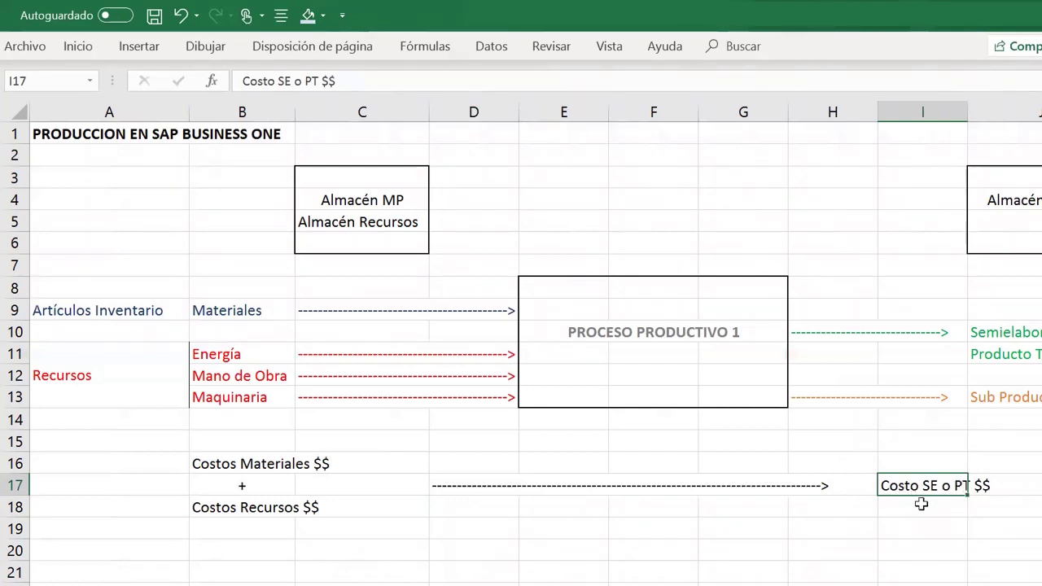
- Return to SAP Business One, close the journal entry and resource issue, and review the production order's costs in Resumen
{"action": "left_click", "coordinate": [472, 525]}
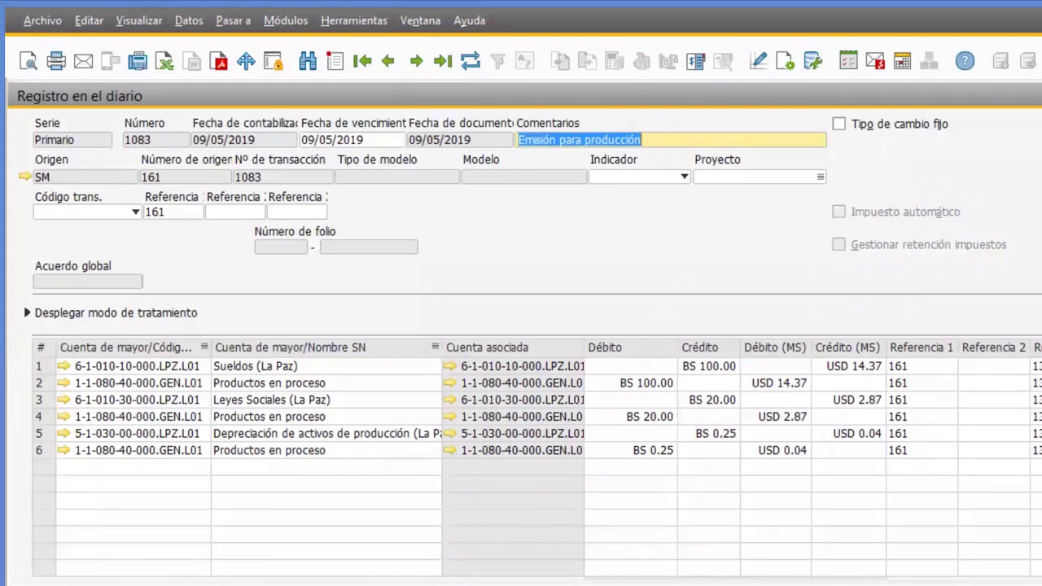
{"action": "key", "text": "Escape"}
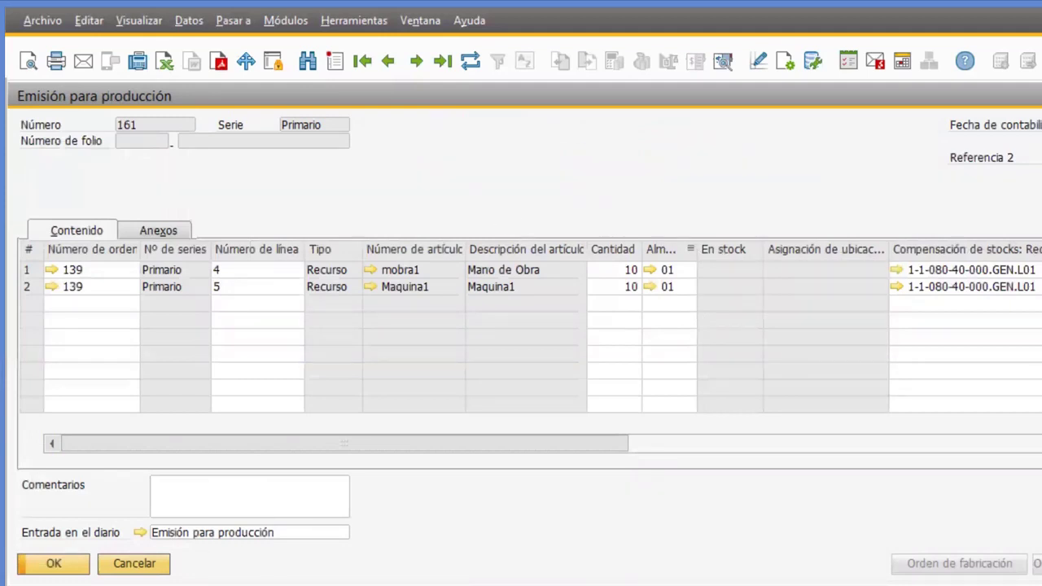
{"action": "left_click", "coordinate": [126, 566]}
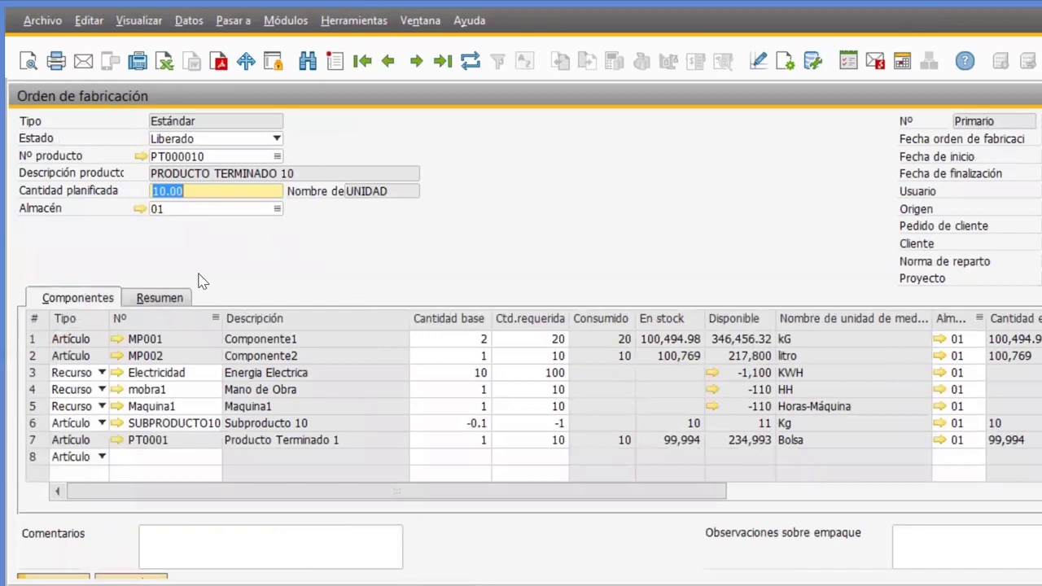
{"action": "left_click", "coordinate": [175, 298]}
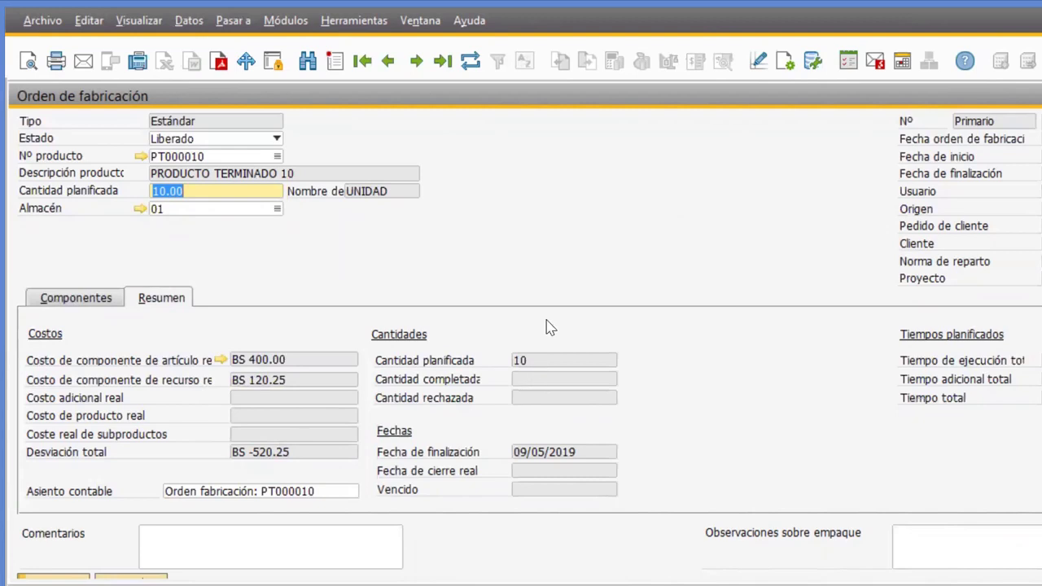
- Start a Terminación report from the production order and check the Cantidad of the PT000010 and Subproducto 10 lines
{"action": "right_click", "coordinate": [550, 196]}
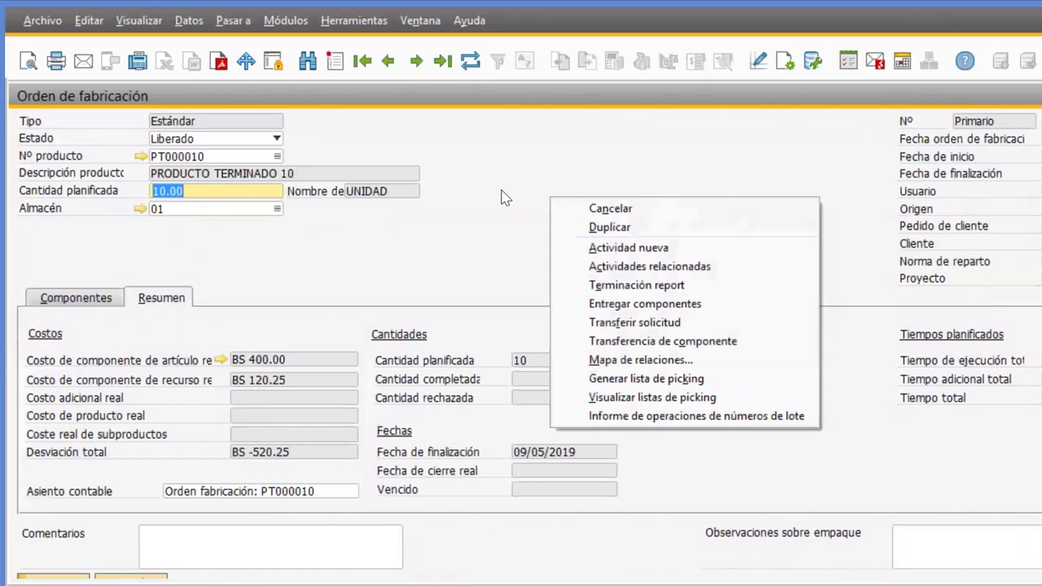
{"action": "left_click", "coordinate": [597, 287]}
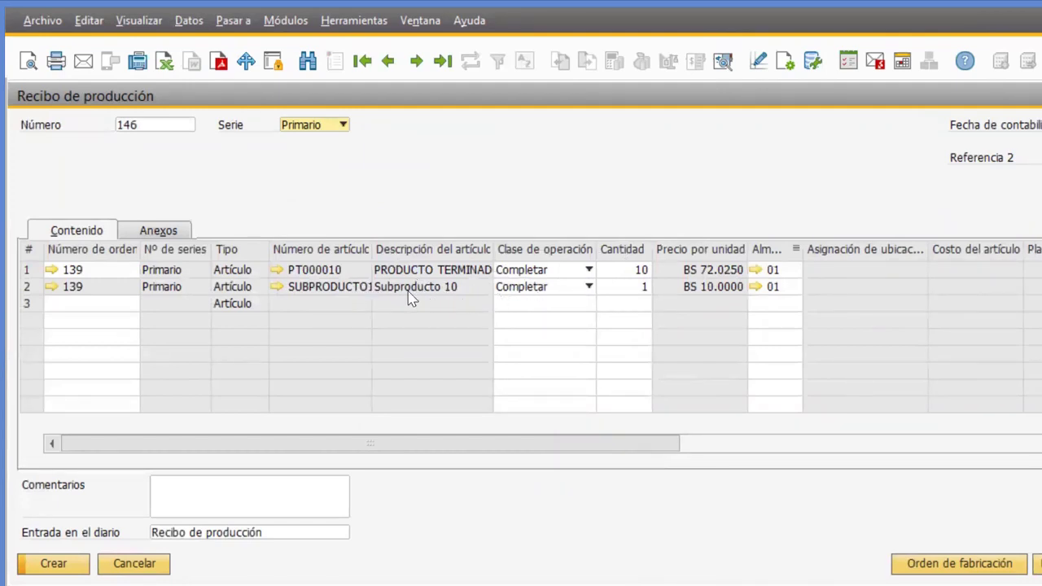
{"action": "left_click", "coordinate": [629, 286]}
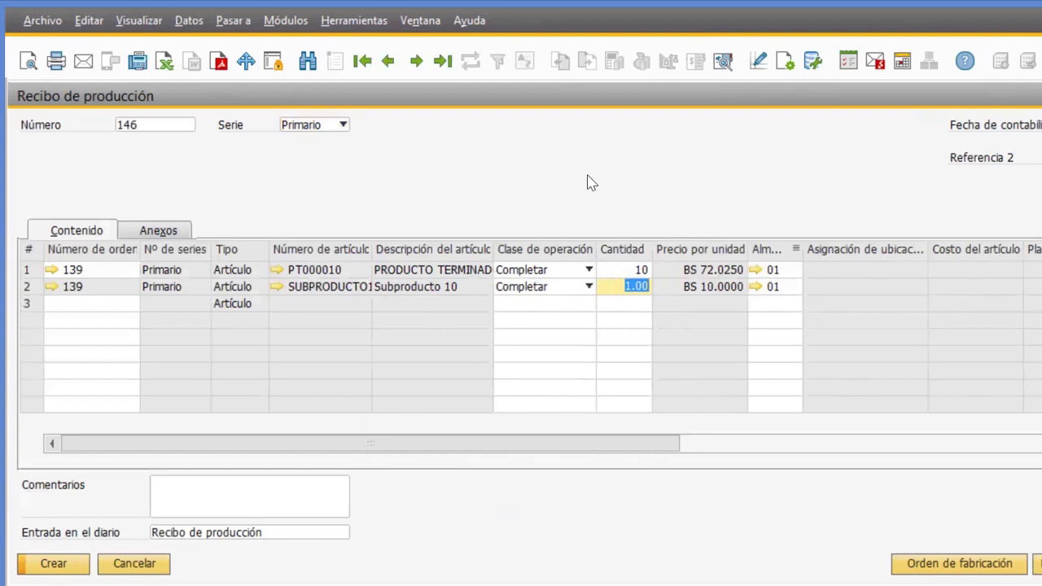
- Create the receipt from production for 10 units of PT000010 and 1 of Subproducto 10, and open its journal entry
{"action": "left_click", "coordinate": [54, 565]}
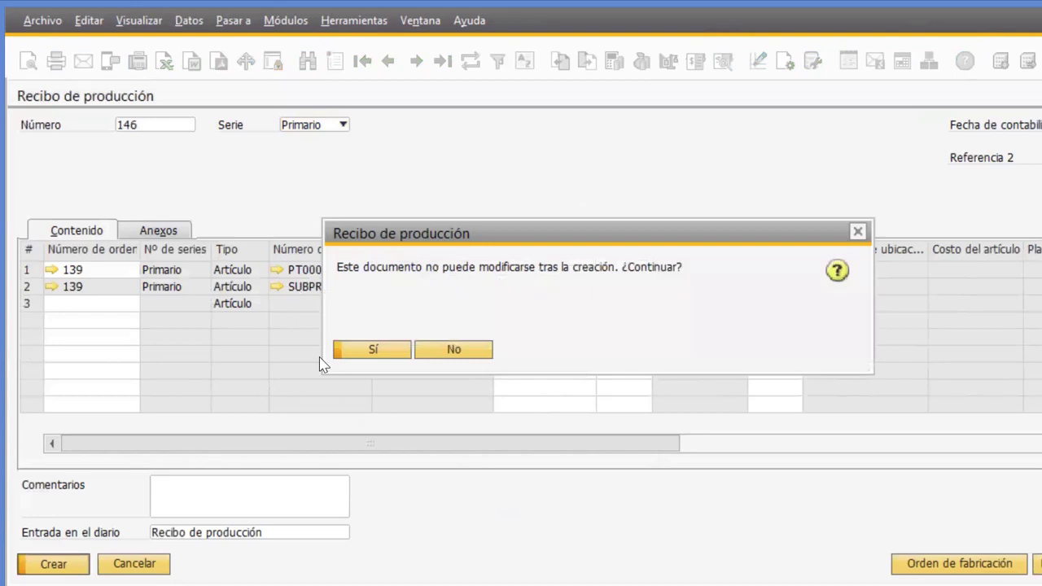
{"action": "left_click", "coordinate": [373, 349]}
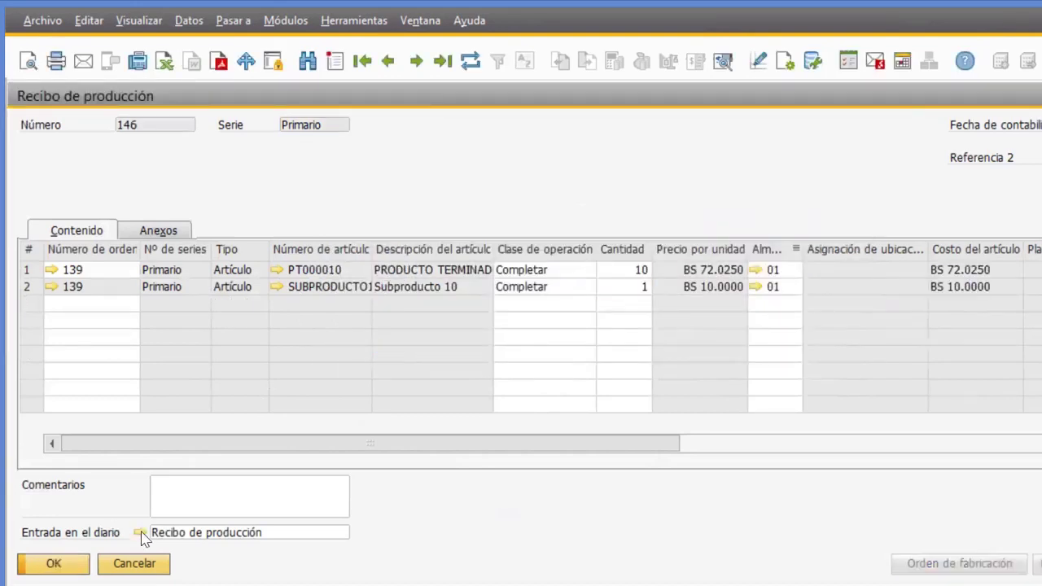
{"action": "left_click", "coordinate": [140, 534]}
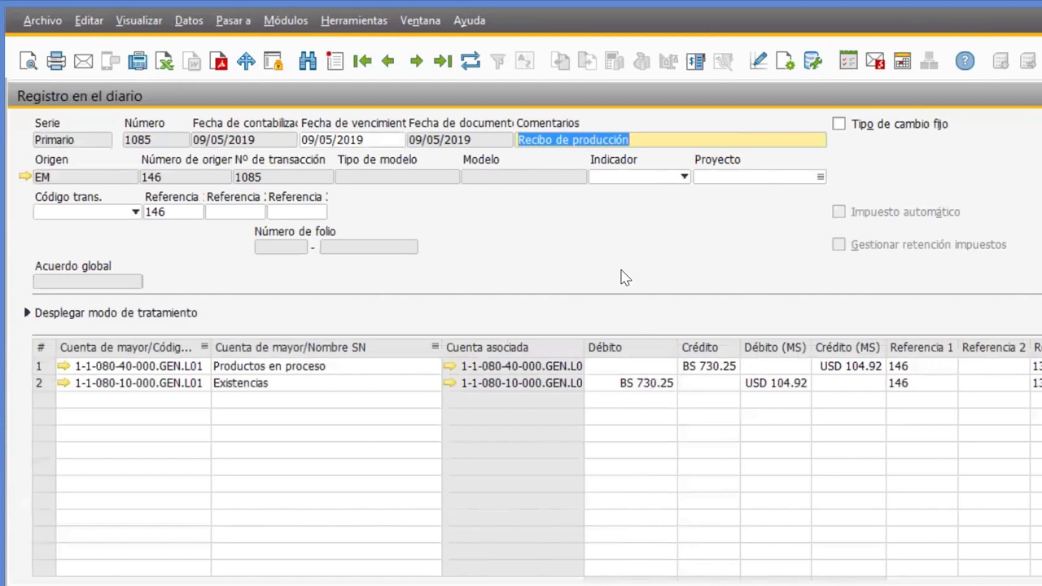
- Close the journal entry and receipt, check the production order's component consumption, and refresh the order to review Resumen
{"action": "key", "text": "Escape"}
{"action": "key", "text": "Escape"}
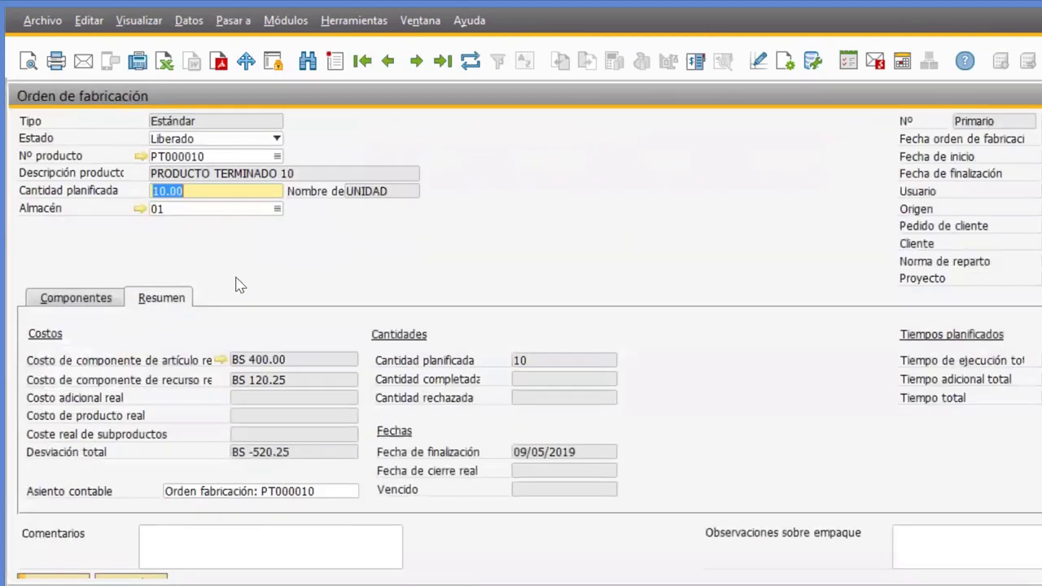
{"action": "left_click", "coordinate": [96, 301]}
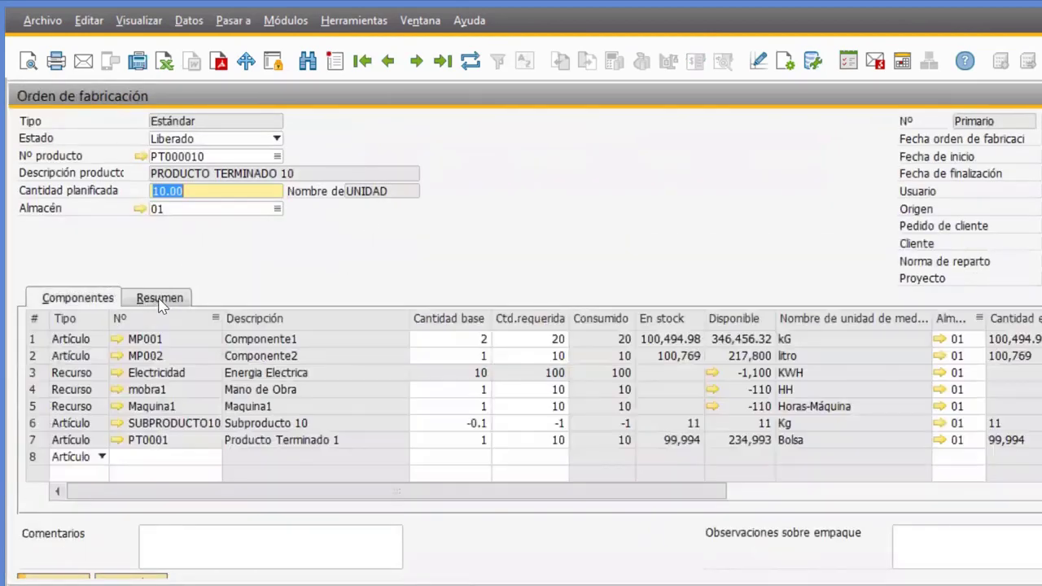
{"action": "left_click", "coordinate": [184, 300]}
{"action": "left_click", "coordinate": [470, 61]}
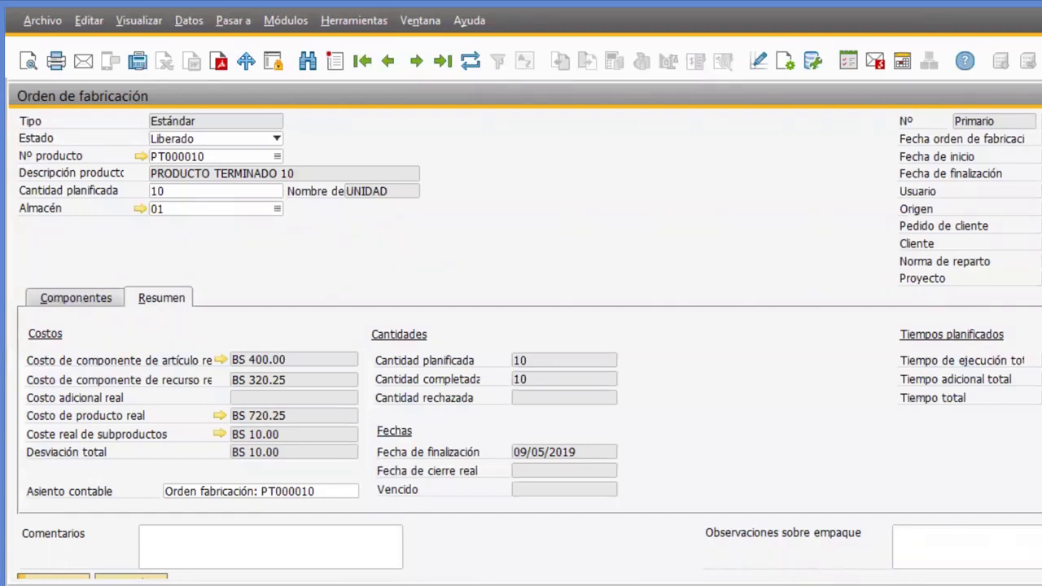
- Switch to the Excel workbook and show the production flow stages from LIBERAR LA ORDEN to the order-closing stage
{"action": "left_click", "coordinate": [540, 585]}
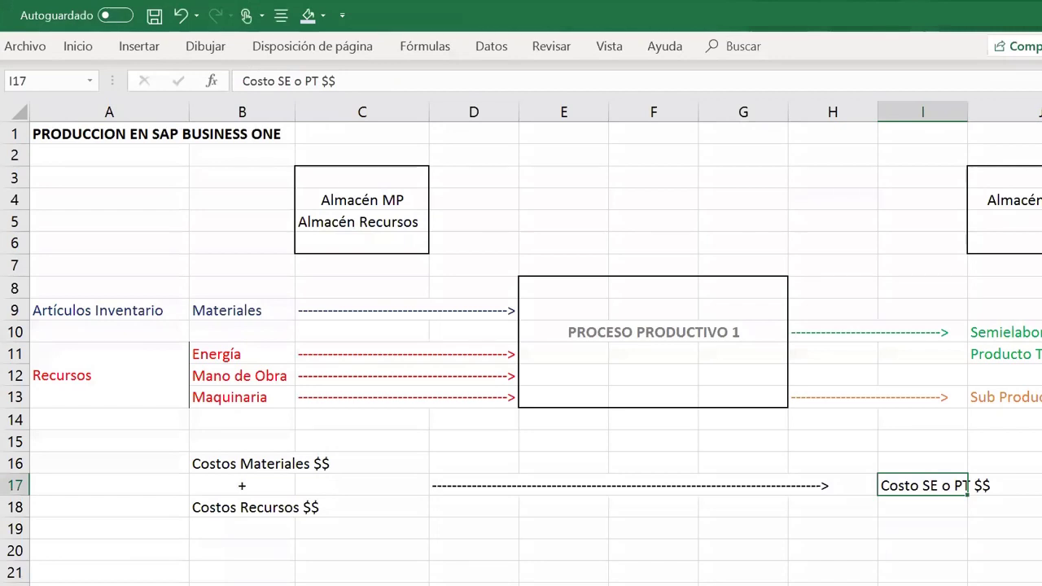
{"action": "left_click", "coordinate": [415, 585]}
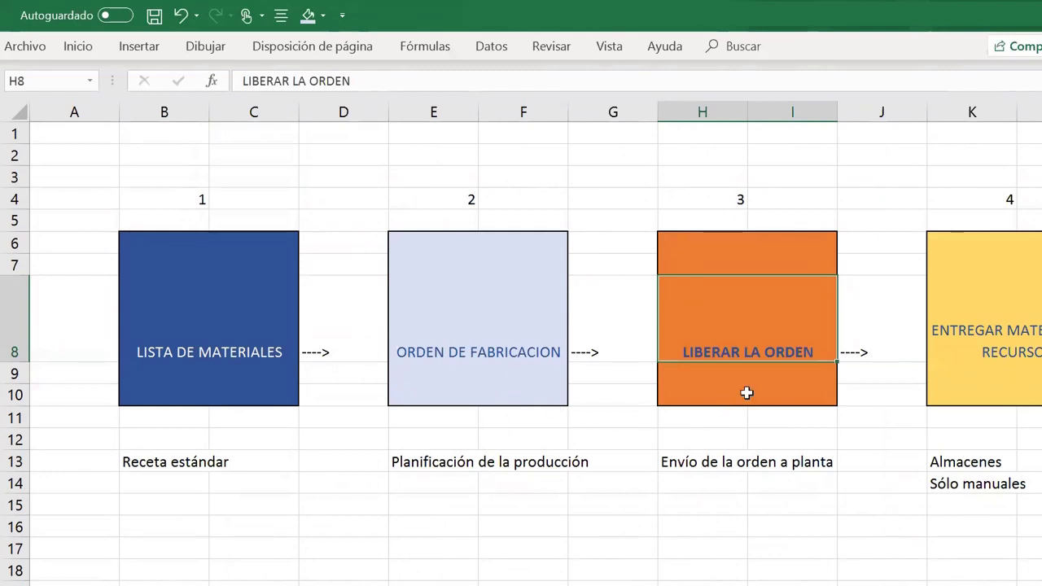
{"action": "scroll", "coordinate": [862, 440], "scroll_direction": "right", "scroll_amount": 3}
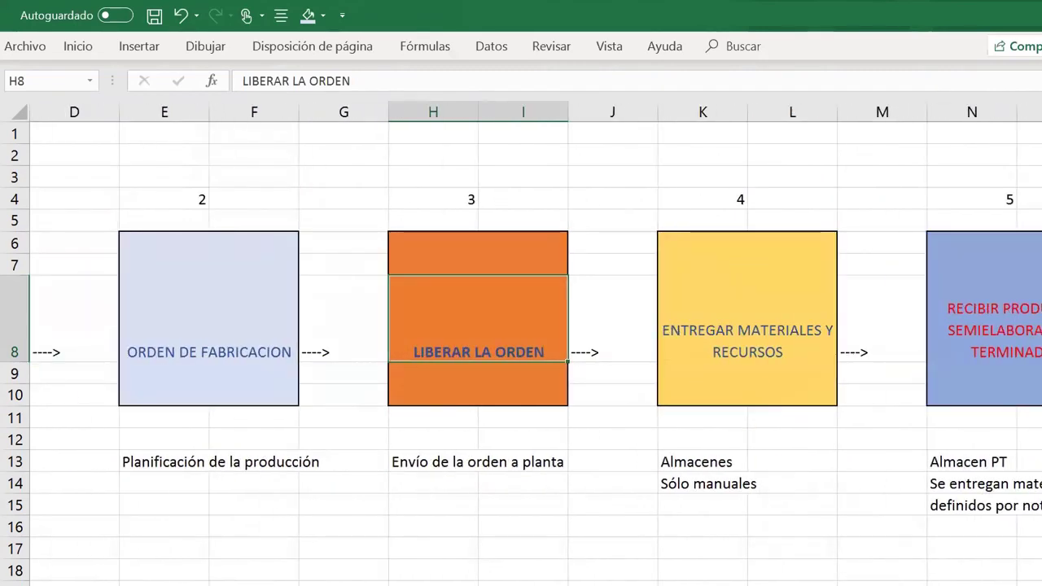
{"action": "scroll", "coordinate": [866, 272], "scroll_direction": "right", "scroll_amount": 3}
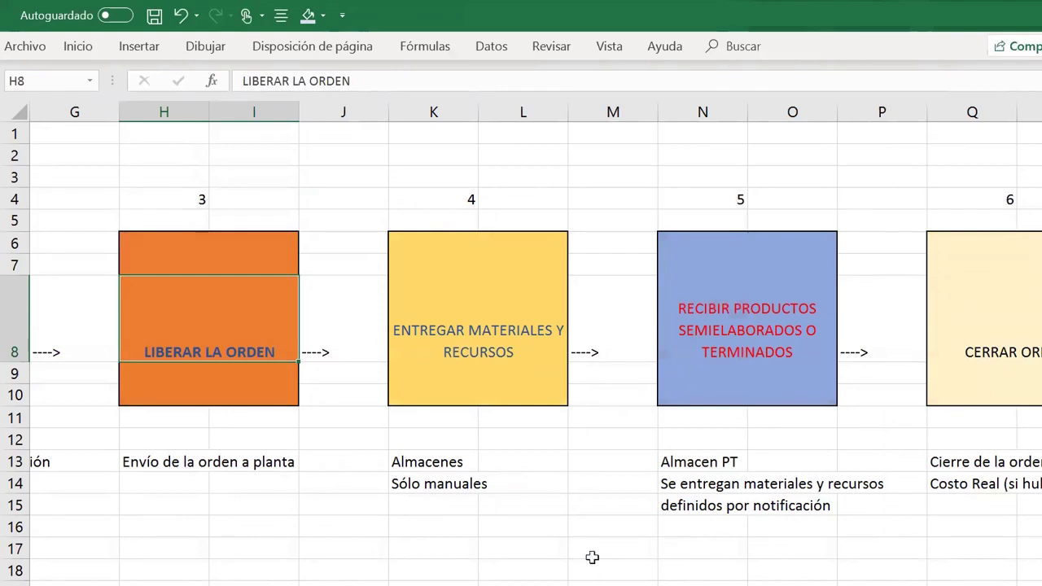
- Return to SAP Business One, set the production order's Estado to Cerrado, and save the change
{"action": "left_click", "coordinate": [505, 584]}
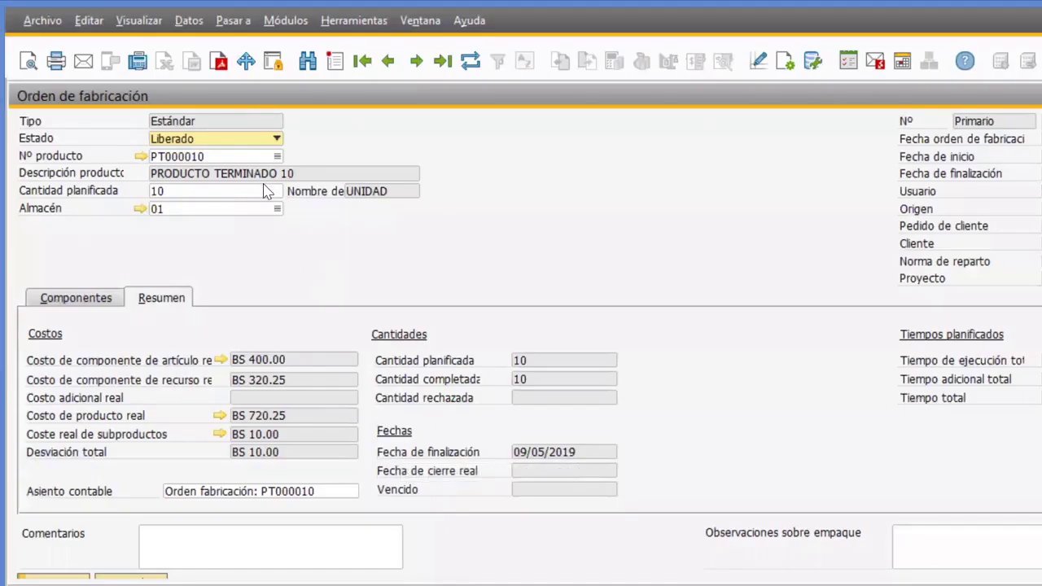
{"action": "left_click", "coordinate": [277, 139]}
{"action": "left_click", "coordinate": [218, 173]}
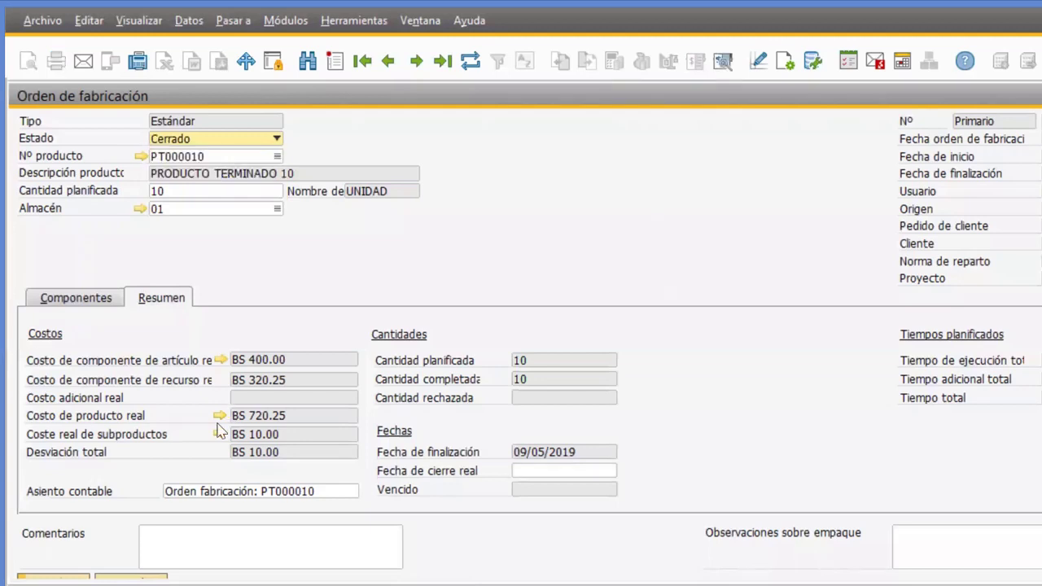
{"action": "key", "text": "Return"}
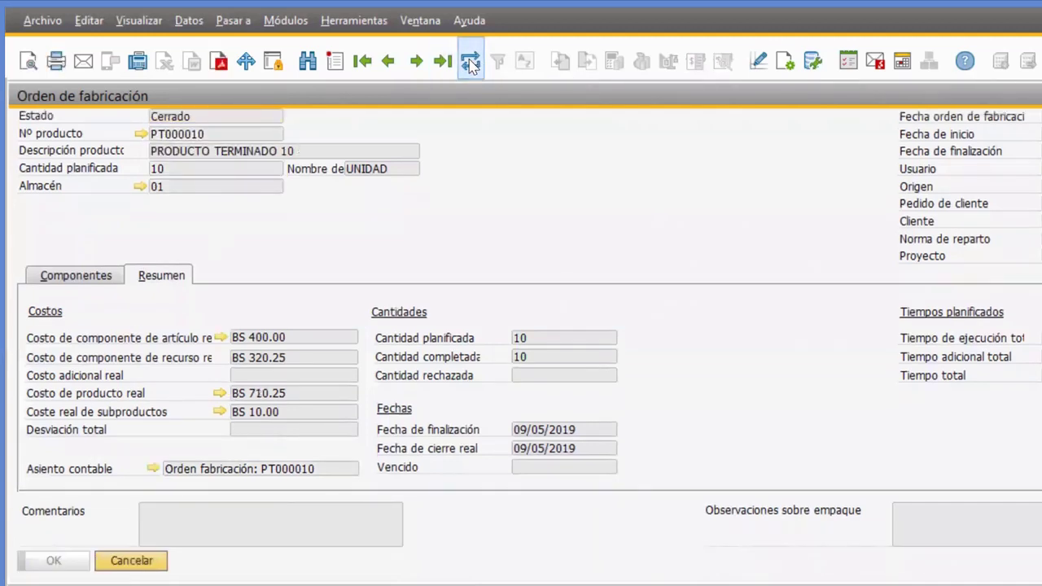
{"action": "scroll", "coordinate": [388, 255], "scroll_direction": "up", "scroll_amount": 1}
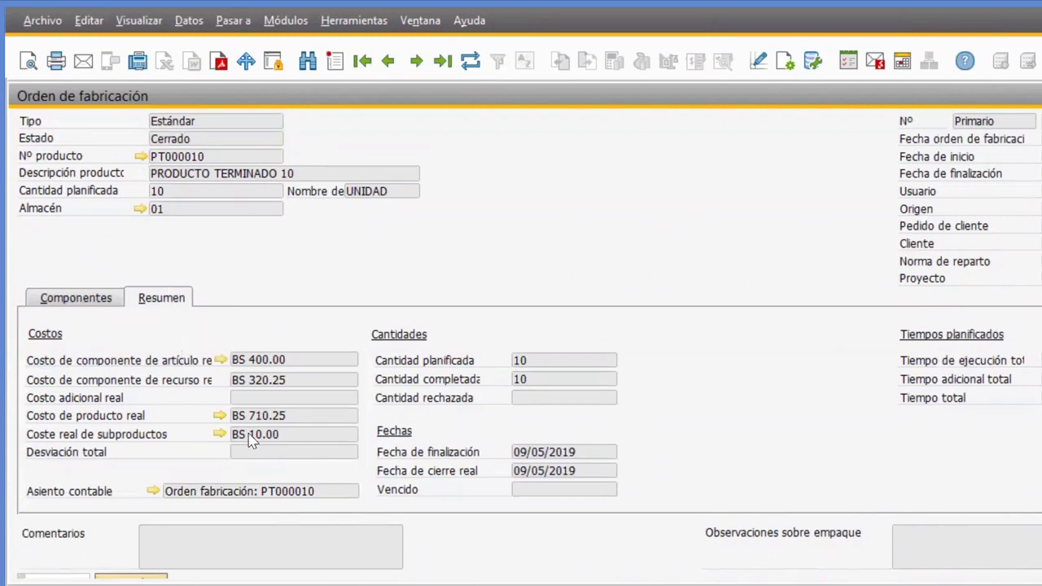
- Open PT000010's item master data through its bill of materials and check Costo del artículo for warehouse 01
{"action": "left_click", "coordinate": [142, 156]}
{"action": "left_click", "coordinate": [162, 124]}
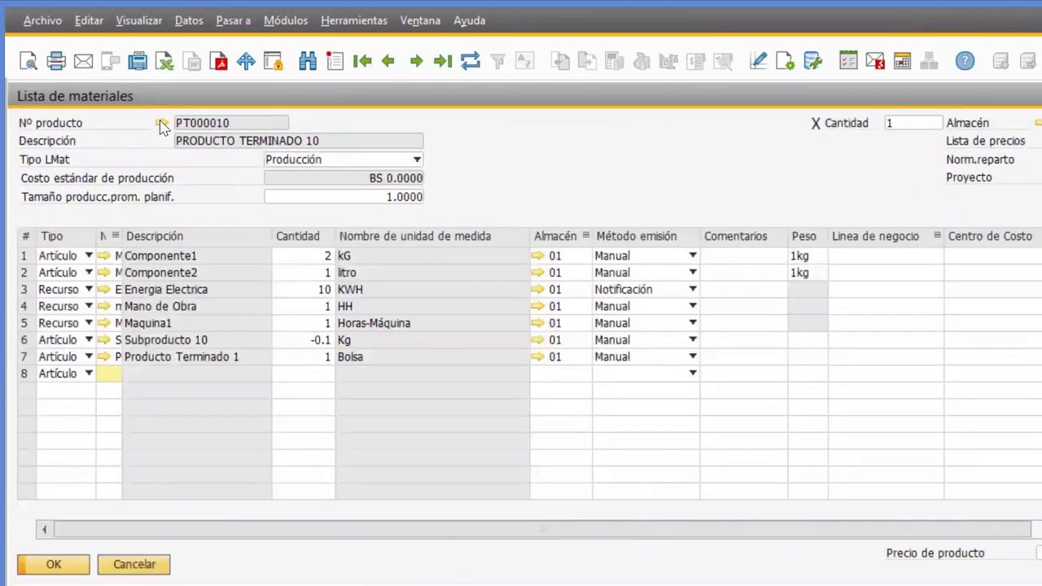
{"action": "left_click", "coordinate": [502, 267]}
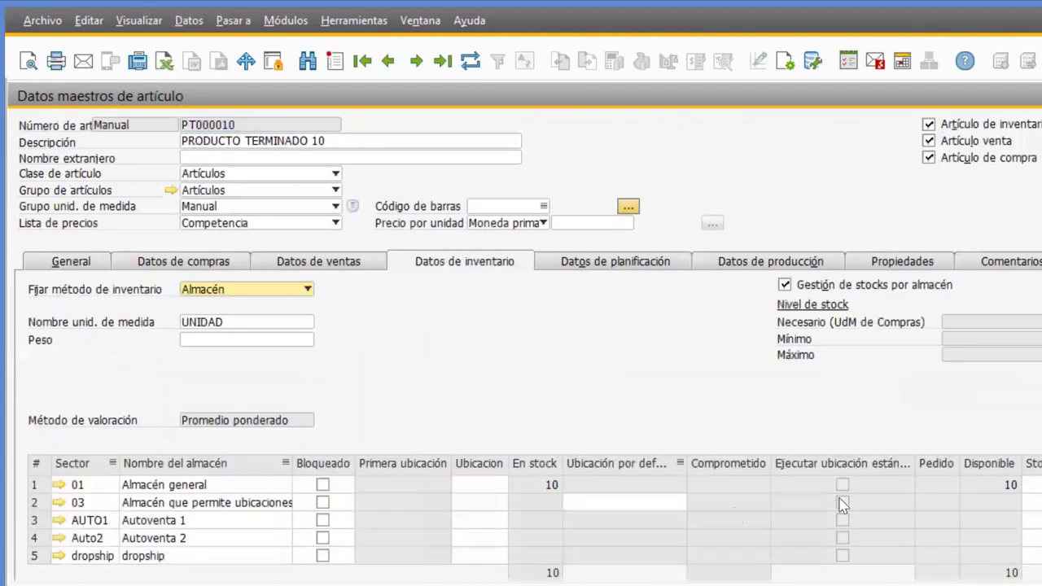
{"action": "scroll", "coordinate": [839, 507], "scroll_direction": "down", "scroll_amount": 4}
{"action": "left_click_drag", "start_coordinate": [654, 528], "coordinate": [918, 528]}
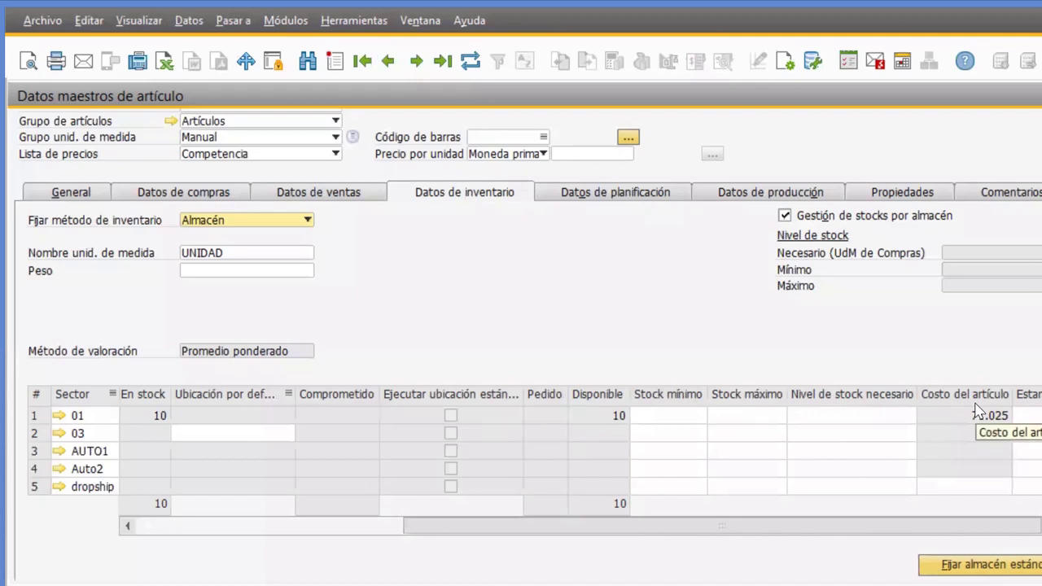
{"action": "scroll", "coordinate": [977, 411], "scroll_direction": "left", "scroll_amount": 10}
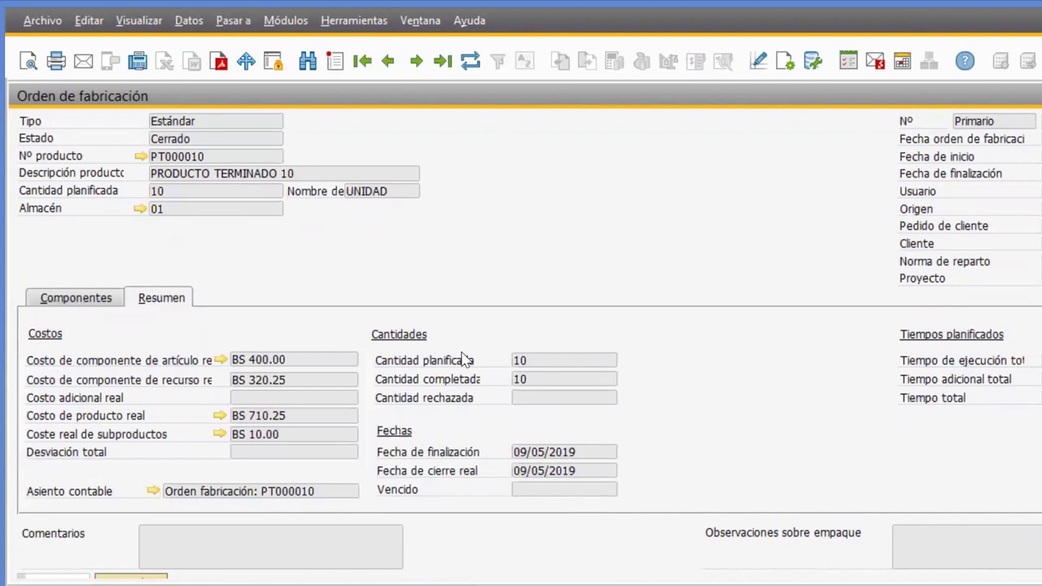
- Compare the closed production order's component lines with its costs and quantities in Resumen
{"action": "left_click", "coordinate": [78, 299]}
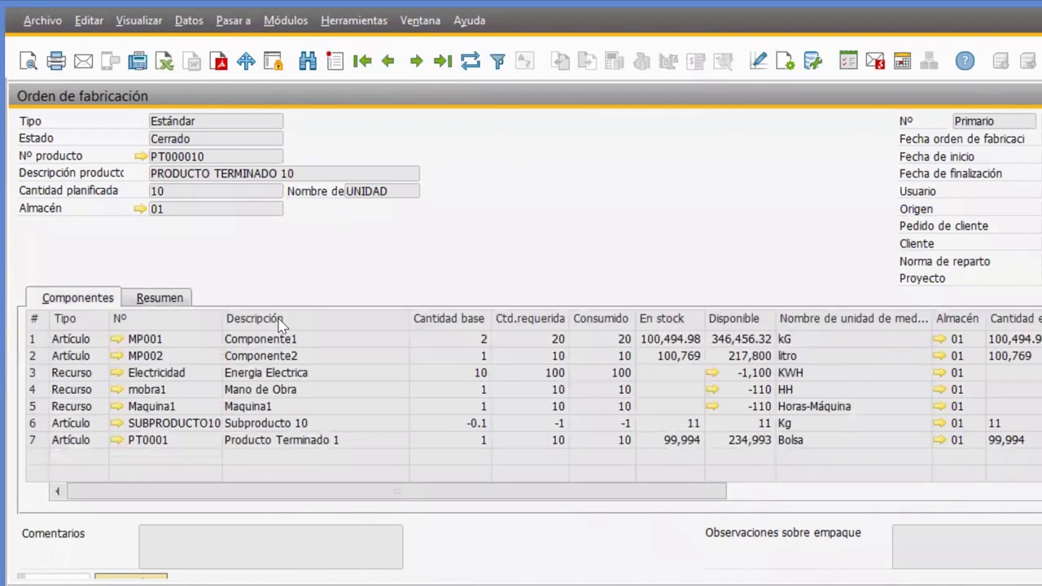
{"action": "left_click", "coordinate": [162, 298]}
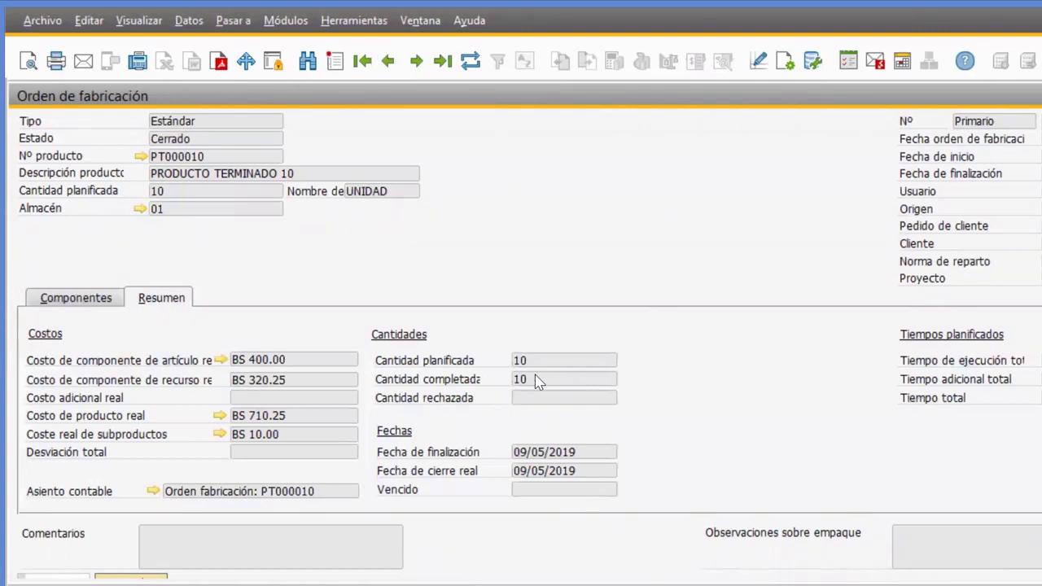
{"action": "left_click", "coordinate": [76, 298]}
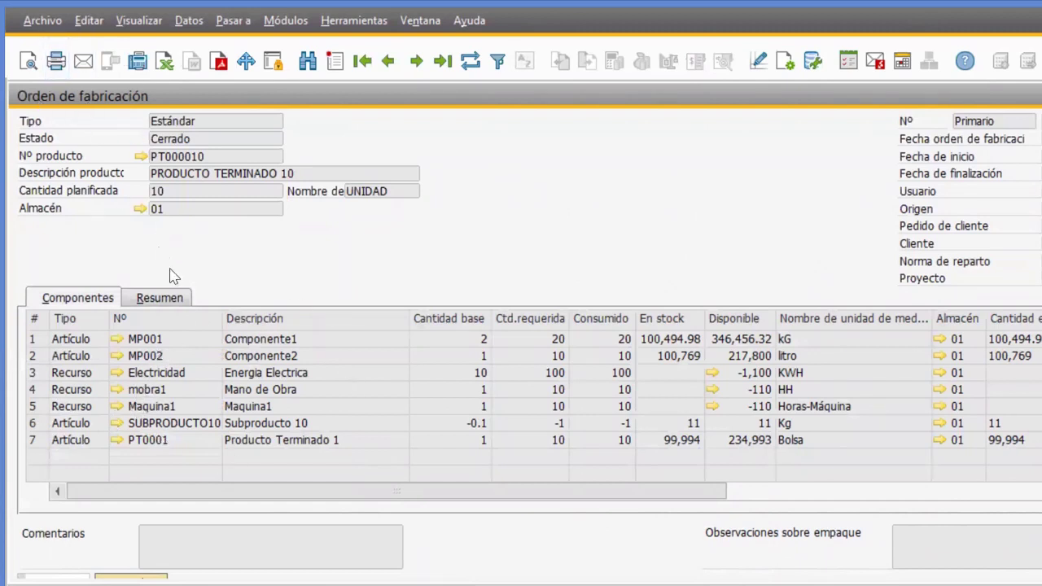
{"action": "left_click", "coordinate": [173, 306]}
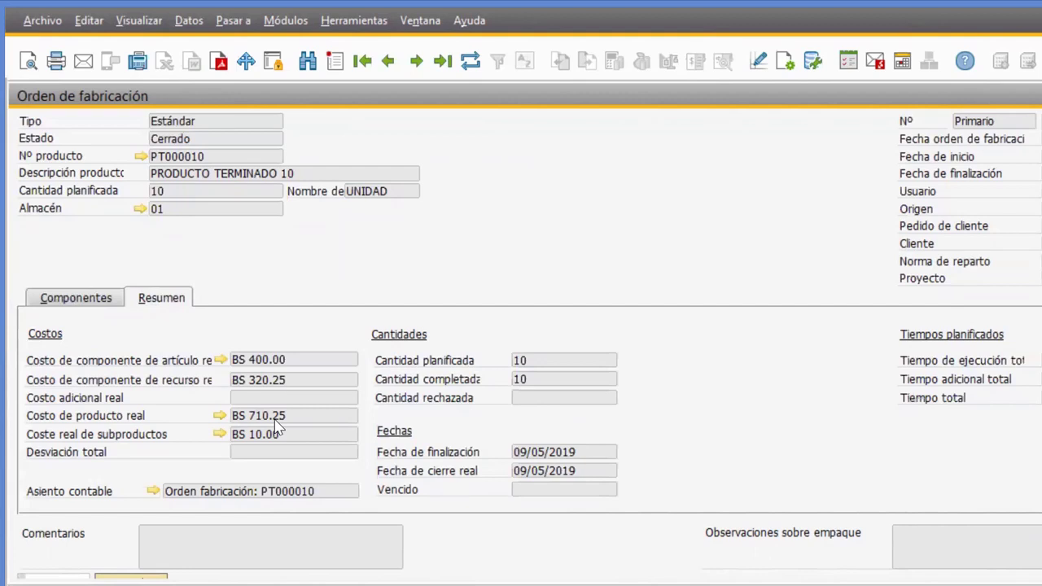
- Review the closed production order's journal entry from Asiento contable, and go back to the component lines
{"action": "scroll", "coordinate": [277, 428], "scroll_direction": "down", "scroll_amount": 1}
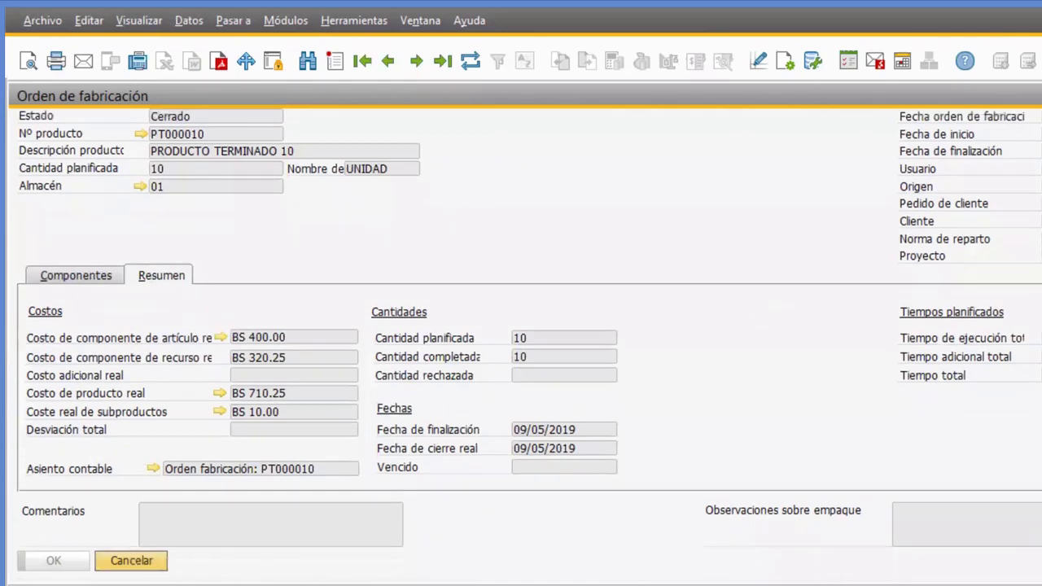
{"action": "left_click", "coordinate": [153, 469]}
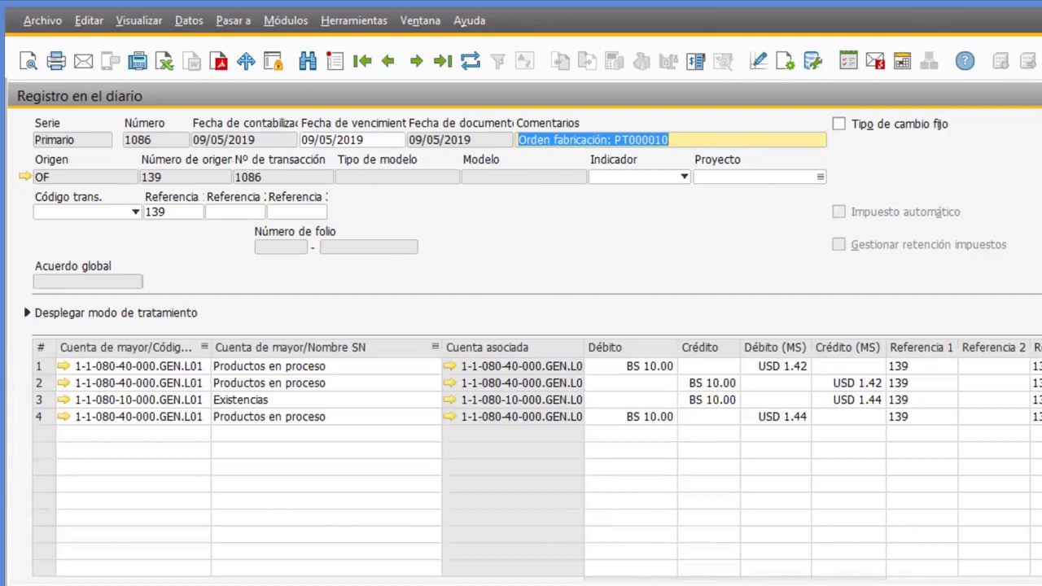
{"action": "key", "text": "Escape"}
{"action": "left_click", "coordinate": [76, 279]}
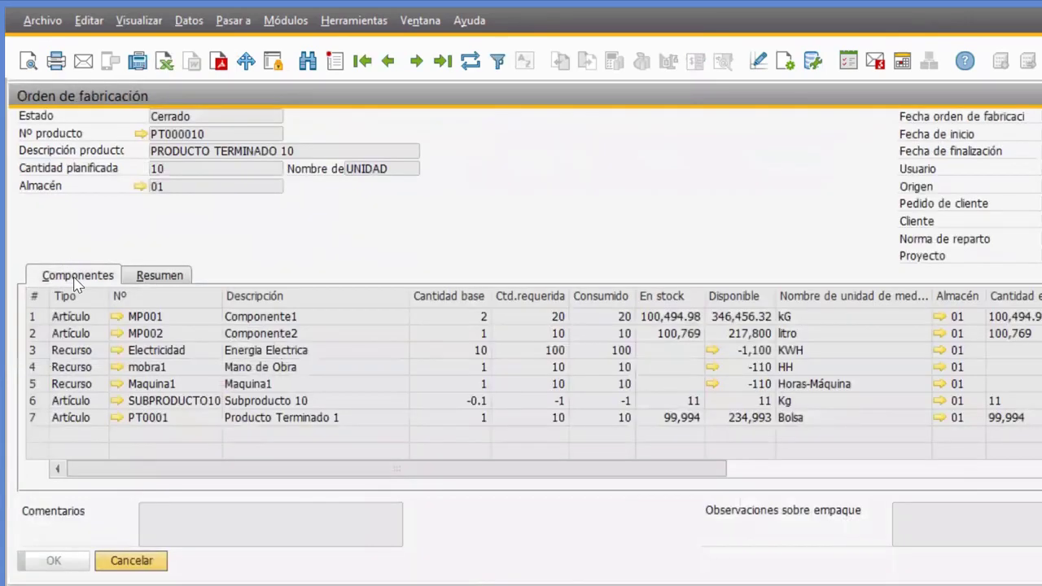
- Close the finished production order and start a new Estándar order for product PT000010
{"action": "key", "text": "Escape"}
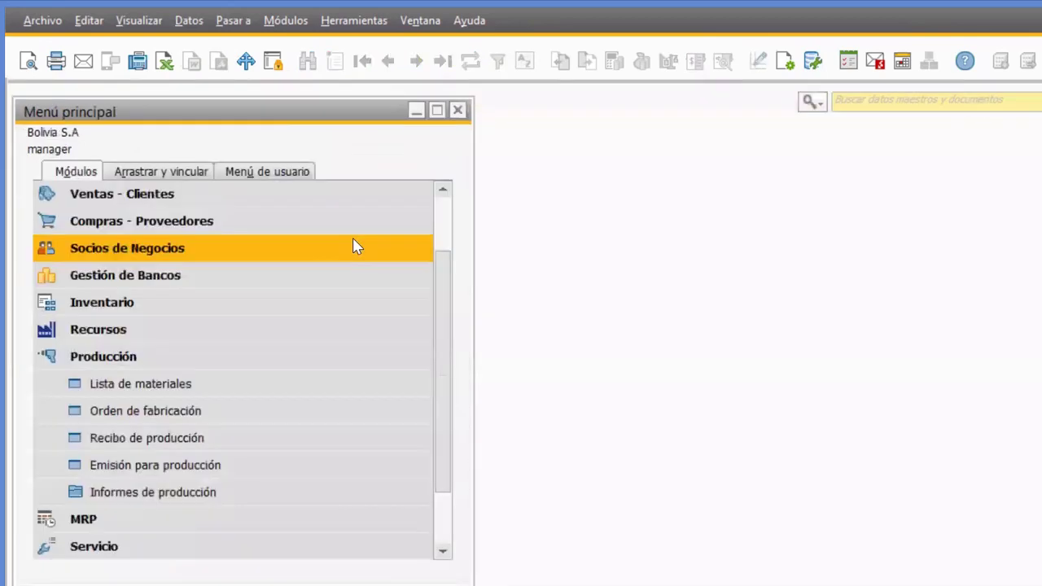
{"action": "left_click", "coordinate": [167, 410]}
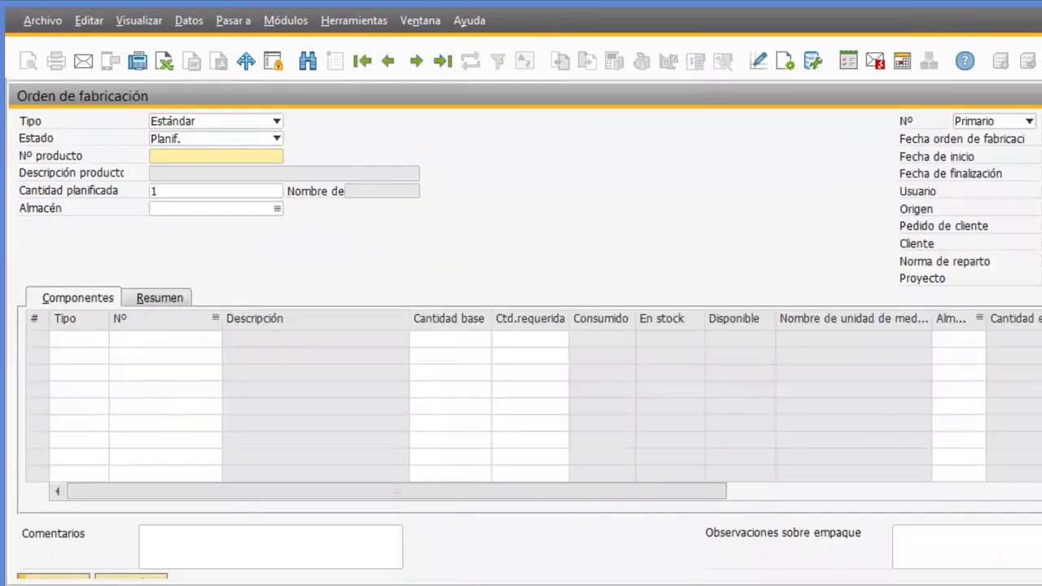
{"action": "type", "text": "pt"}
{"action": "key", "text": "Tab"}
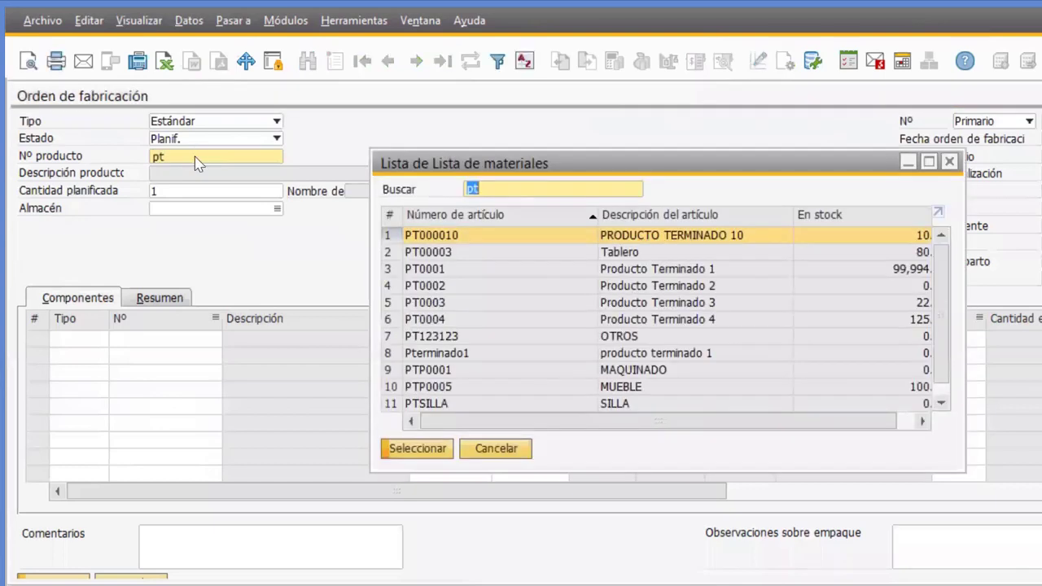
{"action": "double_click", "coordinate": [431, 236]}
- Delete the SUBPRODUCTO10 component line from the new PT000010 order and create the order
{"action": "right_click", "coordinate": [38, 430]}
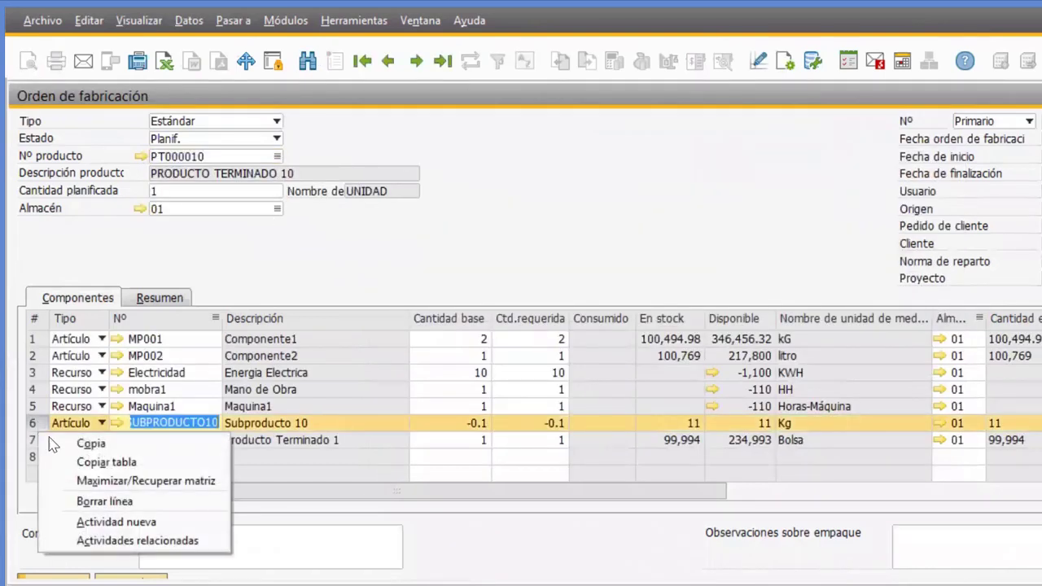
{"action": "left_click", "coordinate": [85, 499]}
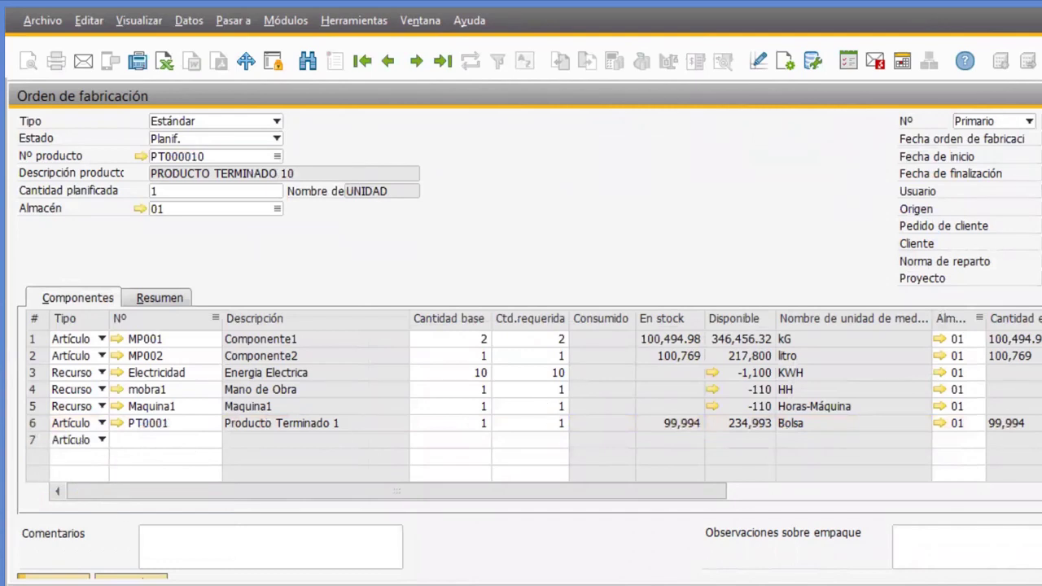
{"action": "scroll", "coordinate": [212, 424], "scroll_direction": "down", "scroll_amount": 1}
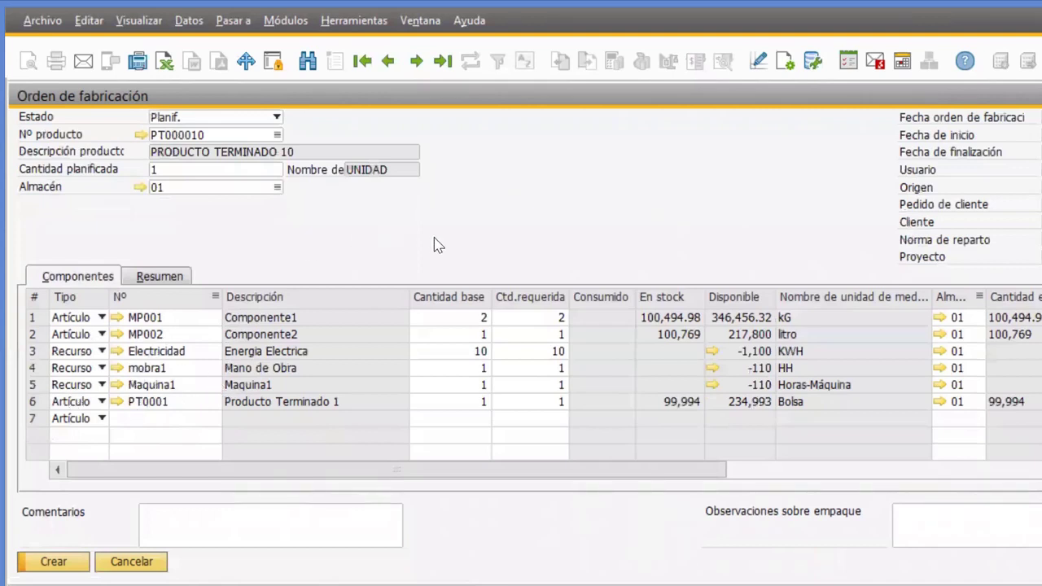
{"action": "left_click", "coordinate": [65, 562]}
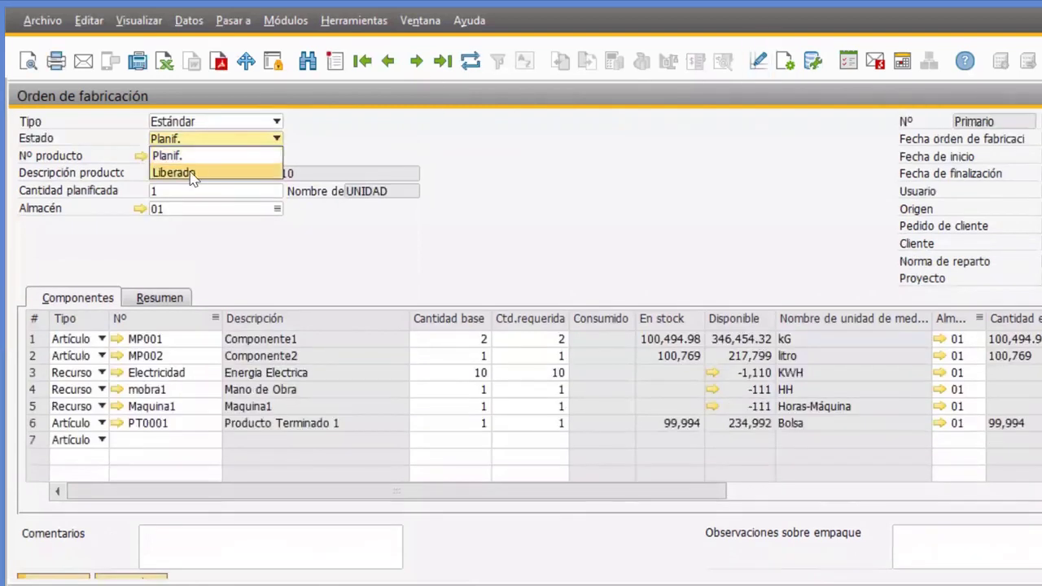
- Set the new production order's Estado to Liberado and save the change
{"action": "left_click", "coordinate": [176, 174]}
{"action": "scroll", "coordinate": [193, 179], "scroll_direction": "down", "scroll_amount": 1}
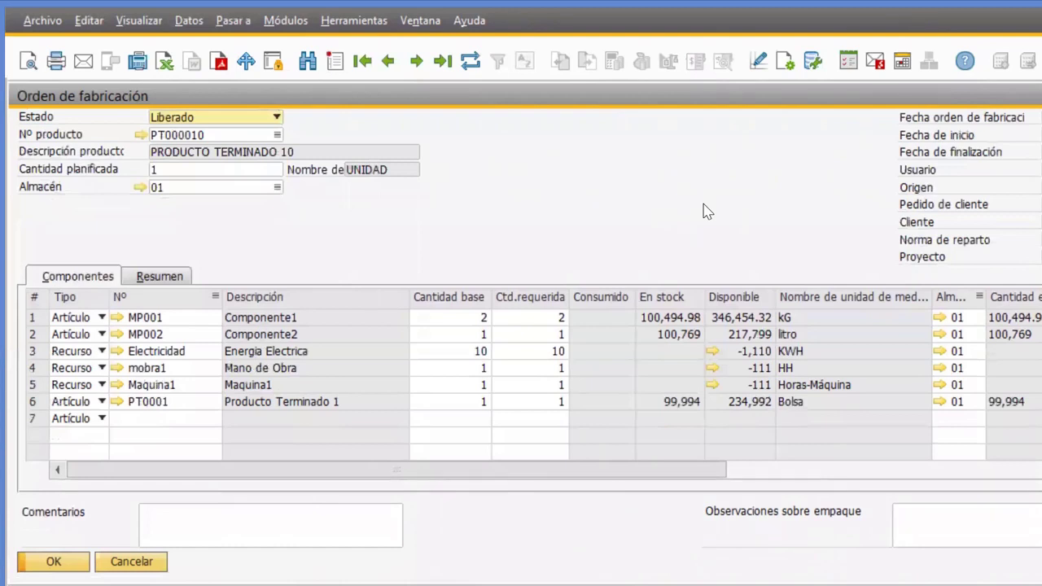
{"action": "scroll", "coordinate": [707, 212], "scroll_direction": "up", "scroll_amount": 1}
- Start issuing the released order's components and set MP001's Cantidad to 3
{"action": "right_click", "coordinate": [615, 194]}
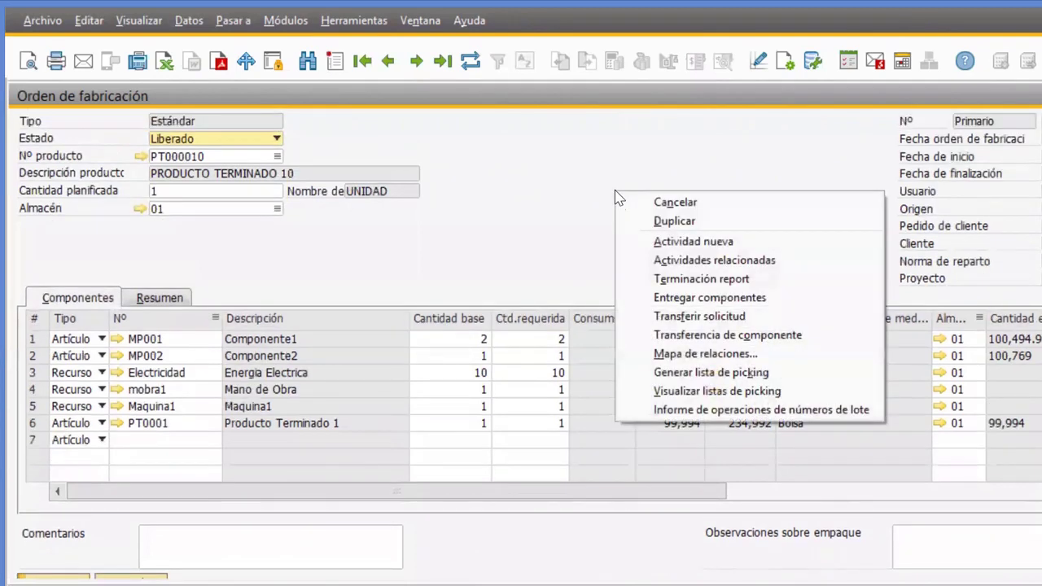
{"action": "left_click", "coordinate": [664, 297]}
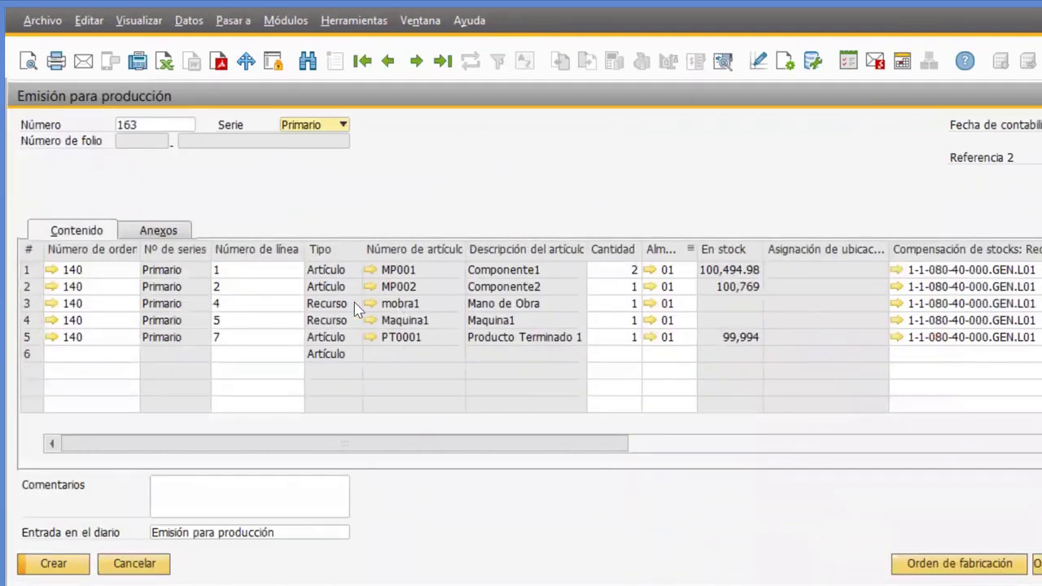
{"action": "left_click", "coordinate": [610, 272]}
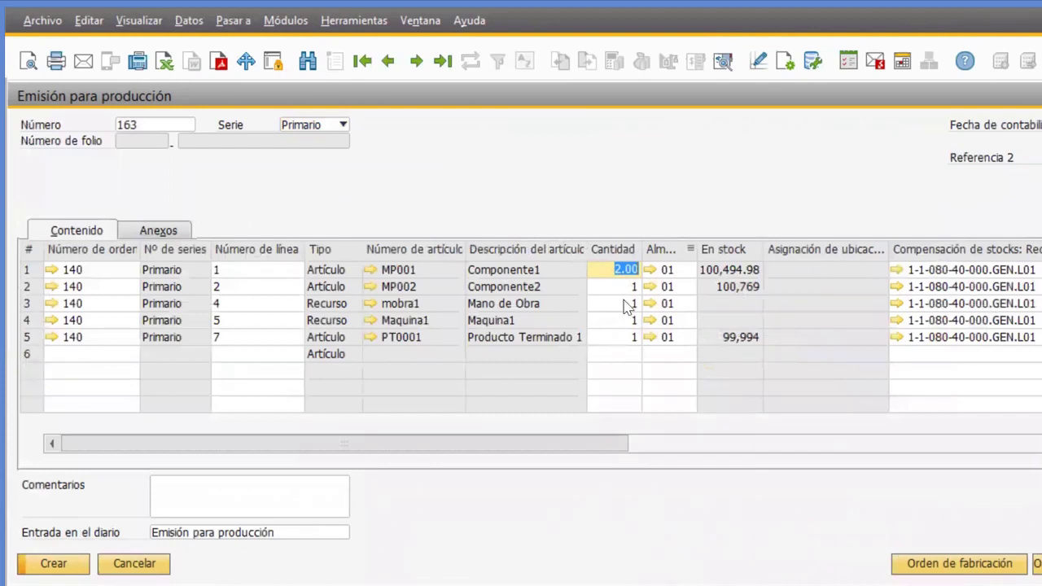
{"action": "type", "text": "3"}
{"action": "key", "text": "Tab"}
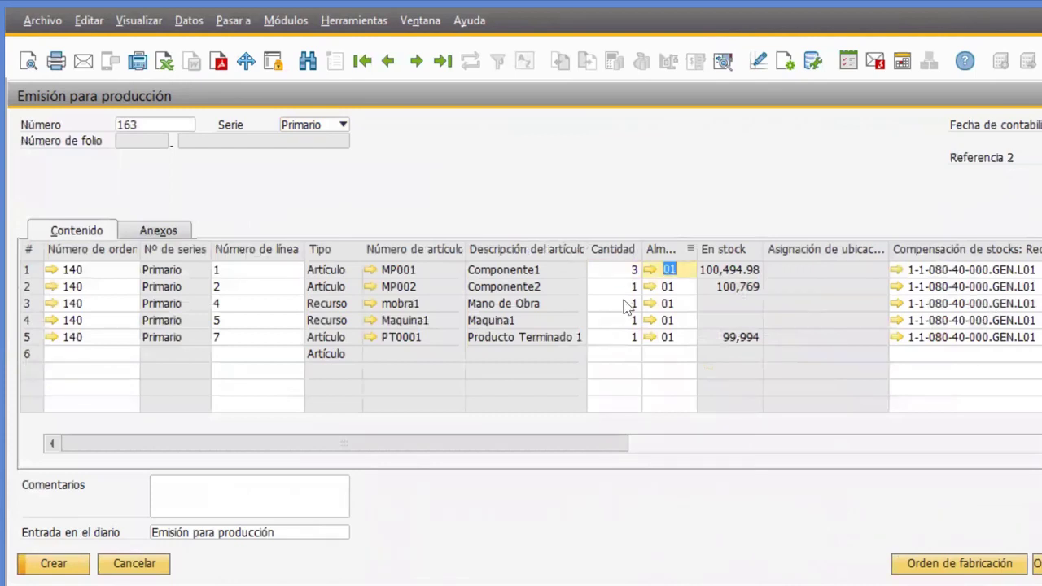
{"action": "left_click", "coordinate": [609, 270]}
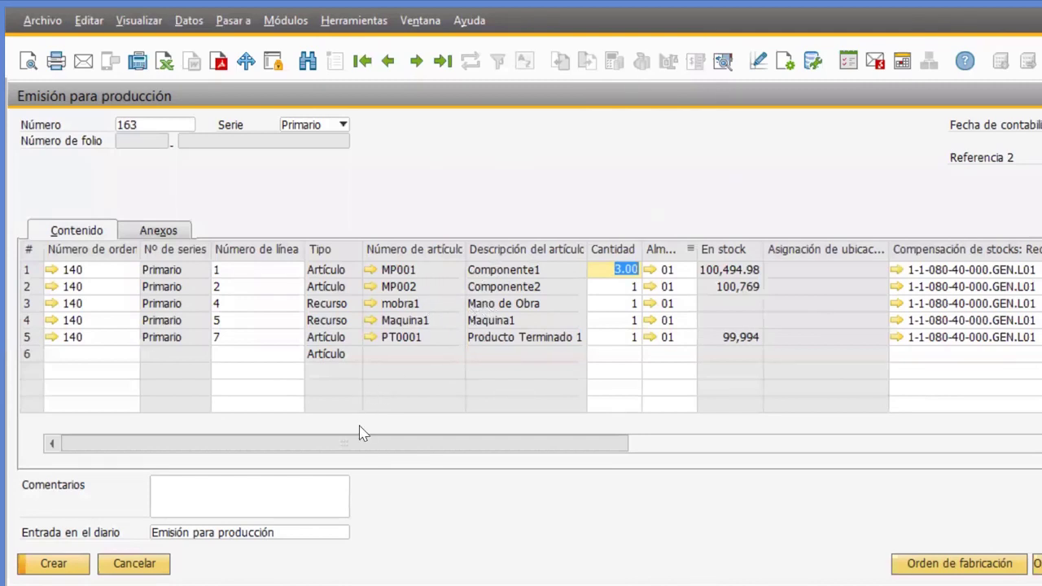
- Select batches automatically for the issued items, save the selection, and create the Emisión para producción
{"action": "left_click", "coordinate": [42, 569]}
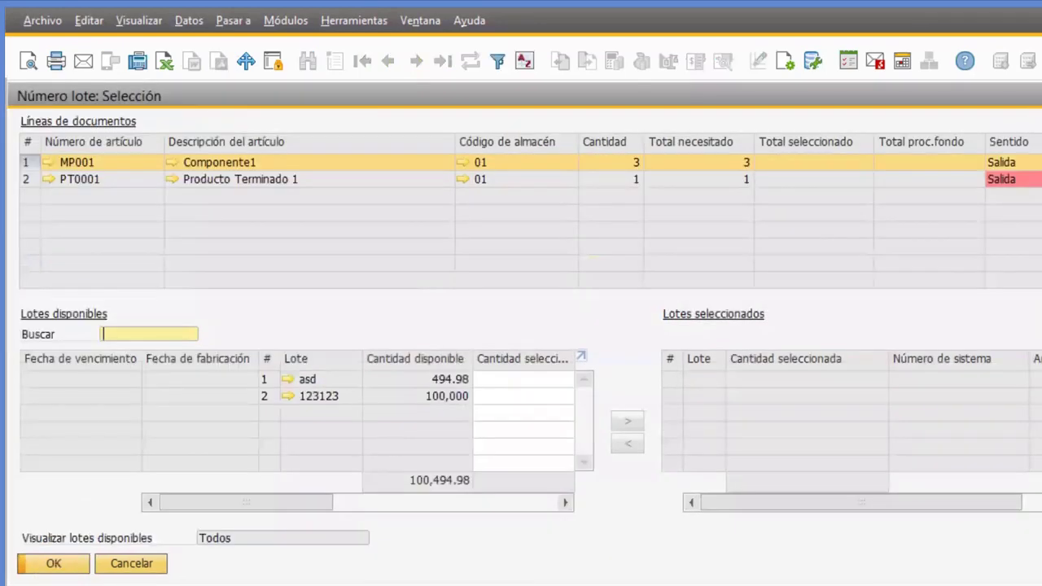
{"action": "left_click", "coordinate": [1041, 562]}
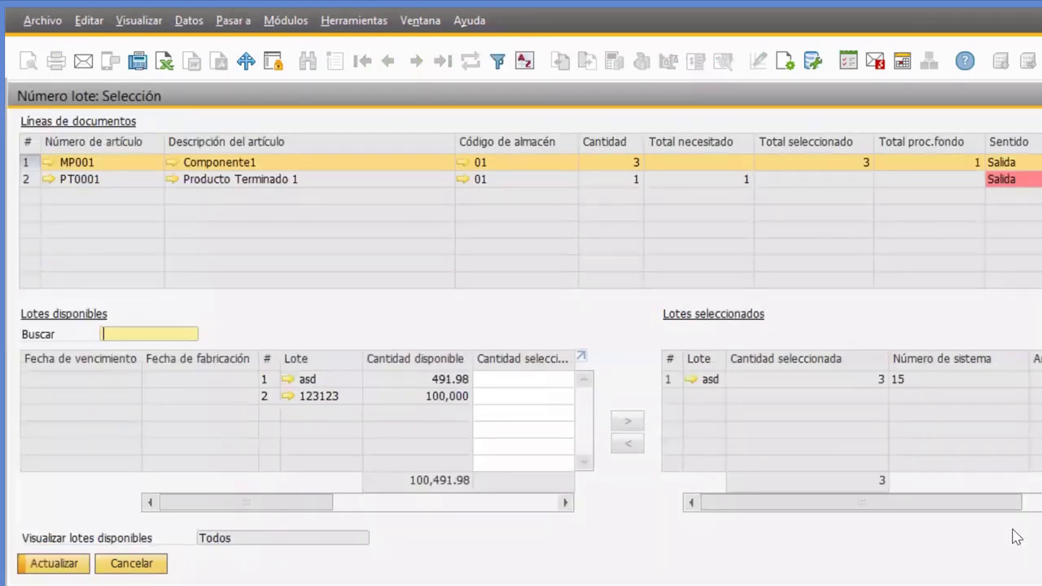
{"action": "key", "text": "Escape"}
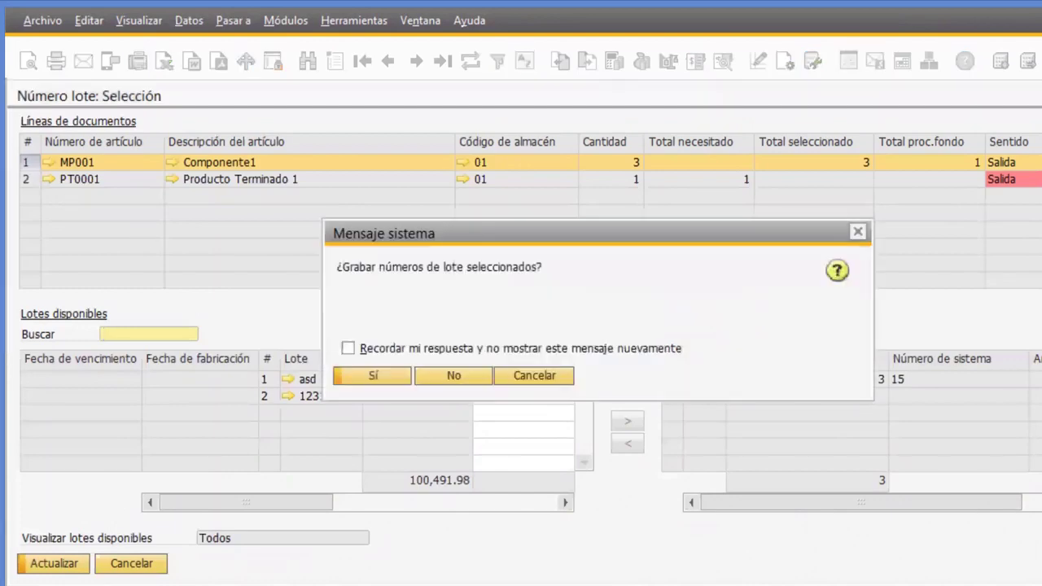
{"action": "left_click", "coordinate": [369, 374]}
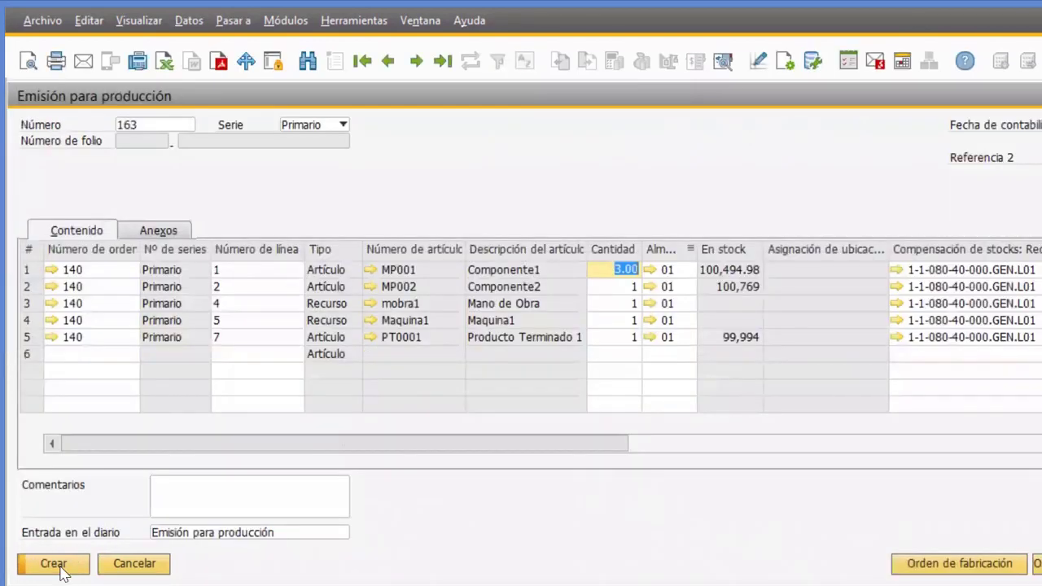
{"action": "left_click", "coordinate": [60, 570]}
{"action": "left_click", "coordinate": [372, 350]}
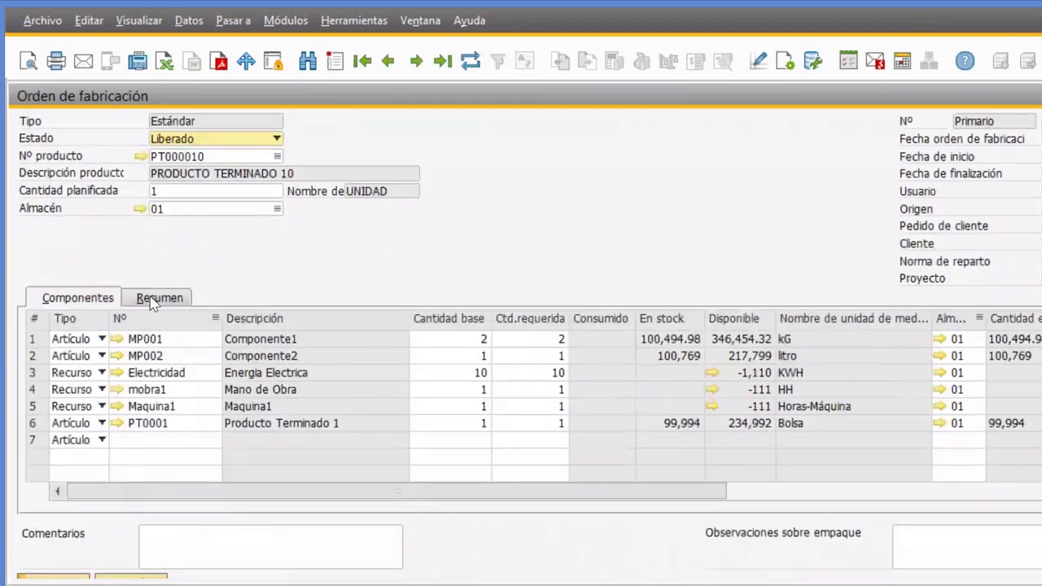
- Check the order's actual component costs against its planned quantity in Resumen
{"action": "left_click", "coordinate": [159, 298]}
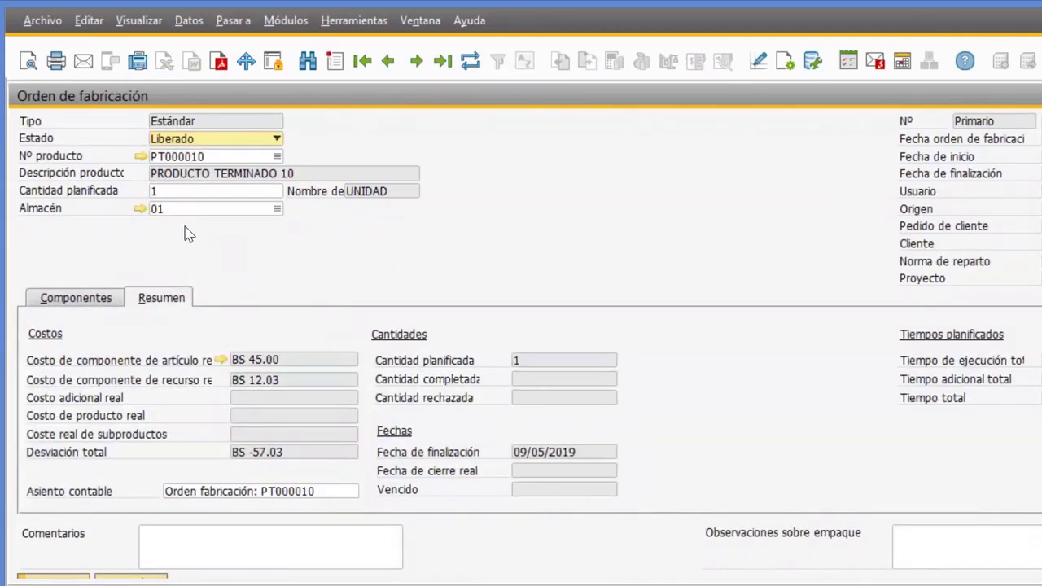
{"action": "left_click", "coordinate": [174, 192]}
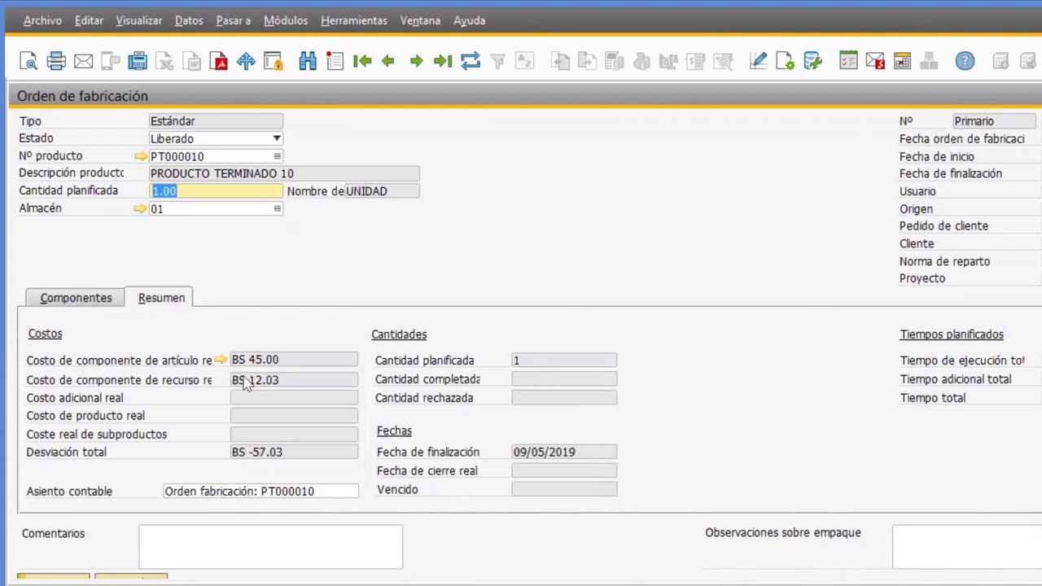
{"action": "scroll", "coordinate": [371, 265], "scroll_direction": "down", "scroll_amount": 1}
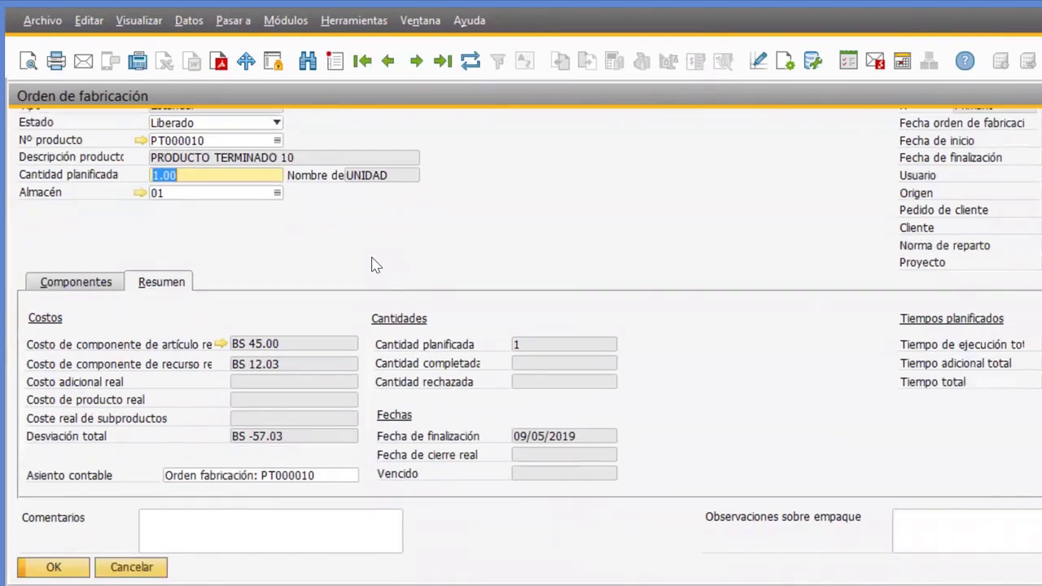
{"action": "scroll", "coordinate": [398, 293], "scroll_direction": "up", "scroll_amount": 1}
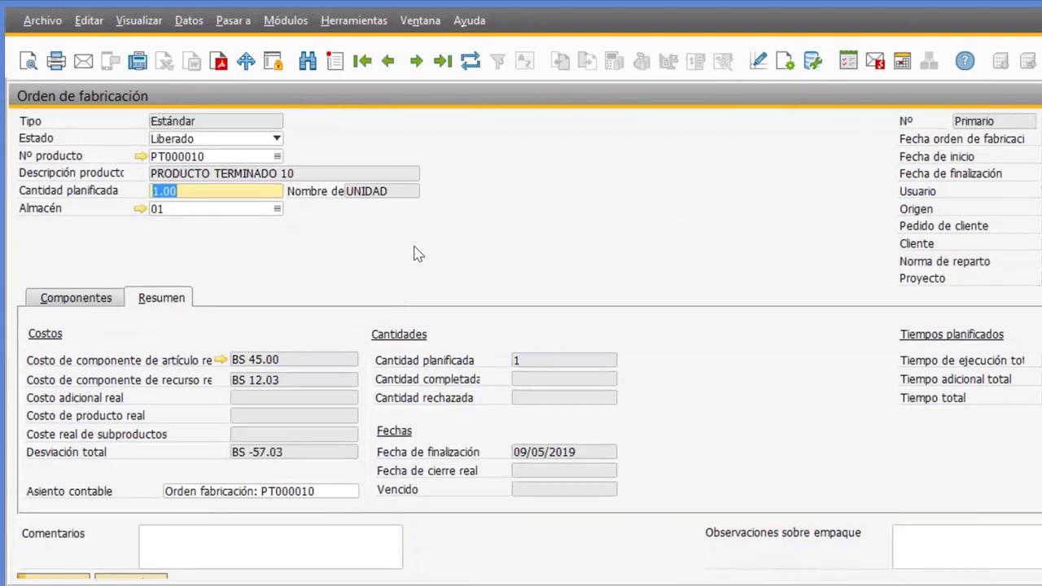
- Create a Recibo de producción from the order for 1 unit of PT000010 with Clase de operación Completar
{"action": "right_click", "coordinate": [414, 252]}
{"action": "left_click", "coordinate": [464, 367]}
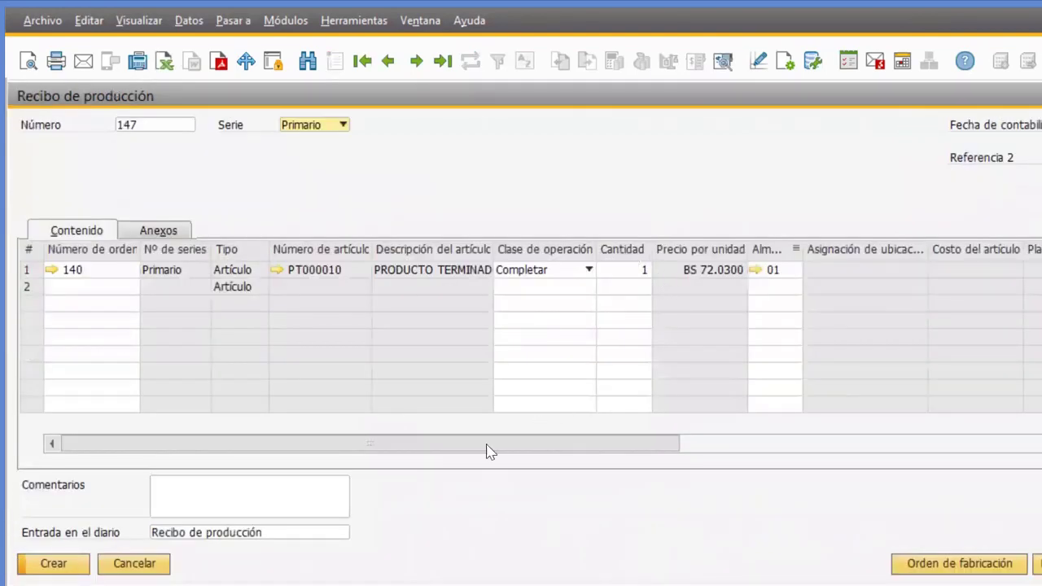
{"action": "left_click", "coordinate": [54, 565]}
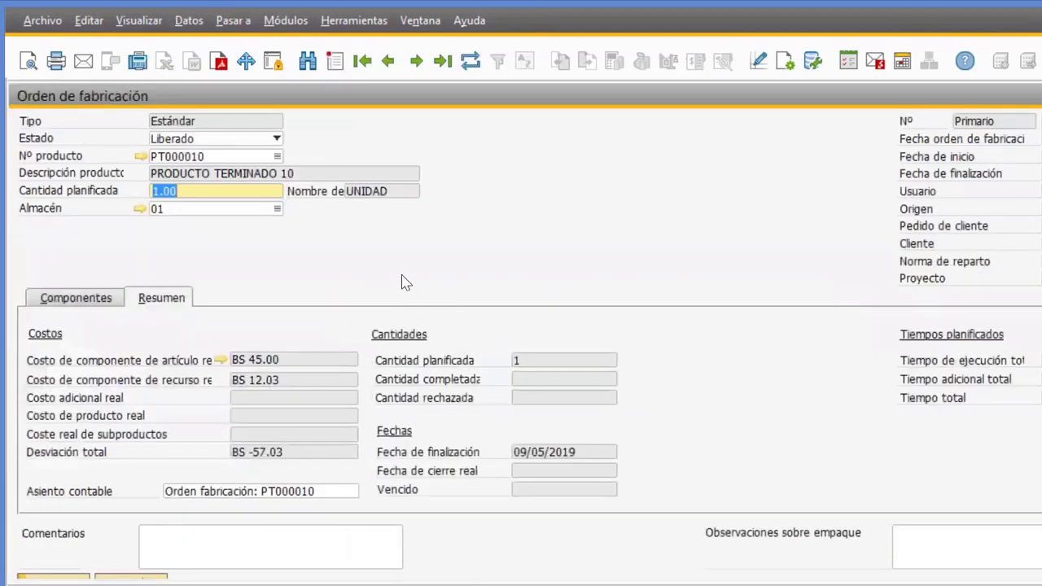
- Refresh the production order and compare each component's Ctd.requerida and Consumido with the costs in Resumen
{"action": "left_click", "coordinate": [472, 62]}
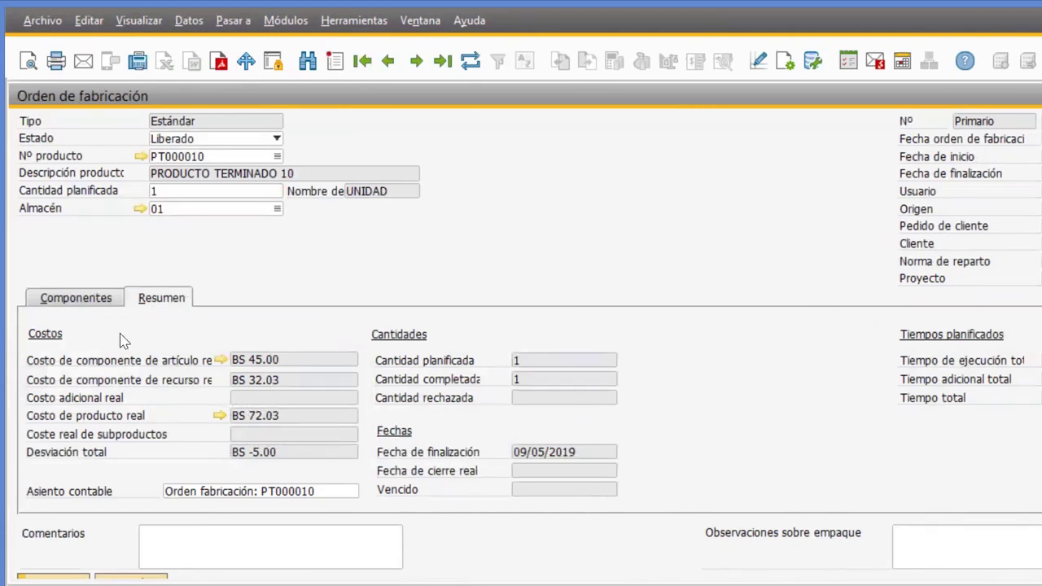
{"action": "left_click", "coordinate": [87, 299]}
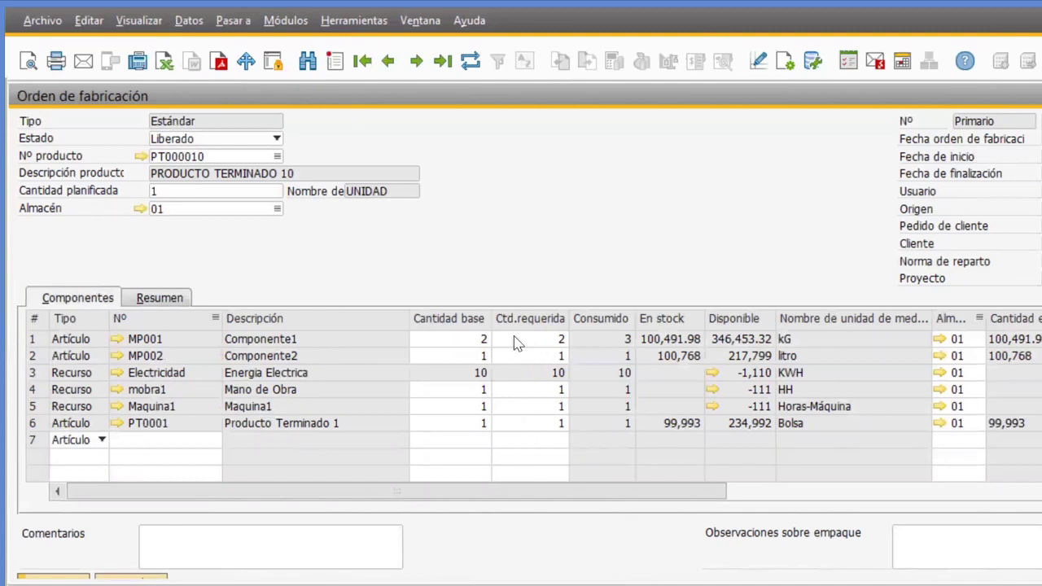
{"action": "left_click", "coordinate": [167, 299]}
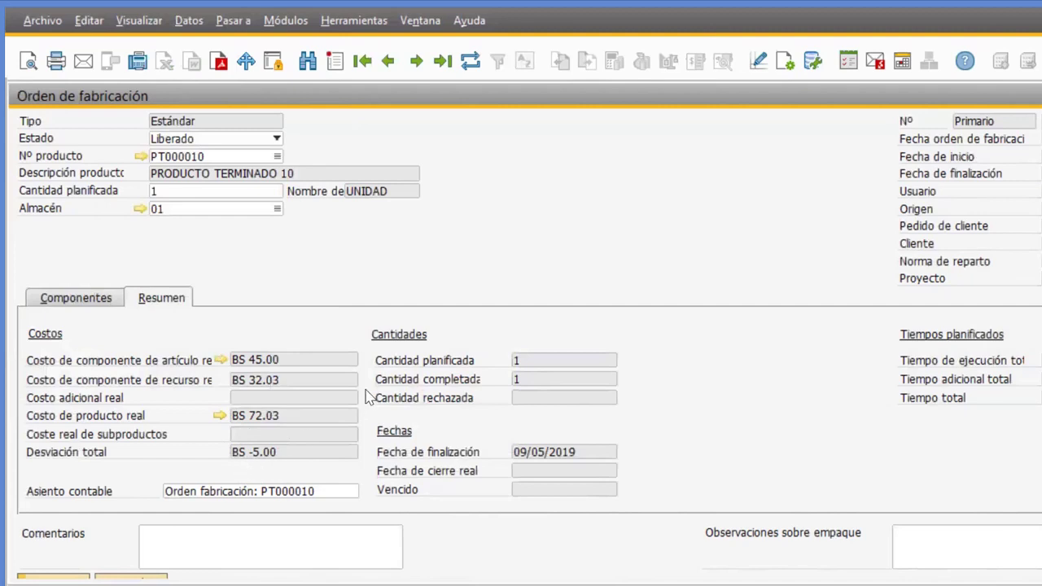
- Trace the item component cost through the production issue to MP001's Costo del artículo, and review the order's Desviación total
{"action": "left_click", "coordinate": [222, 360]}
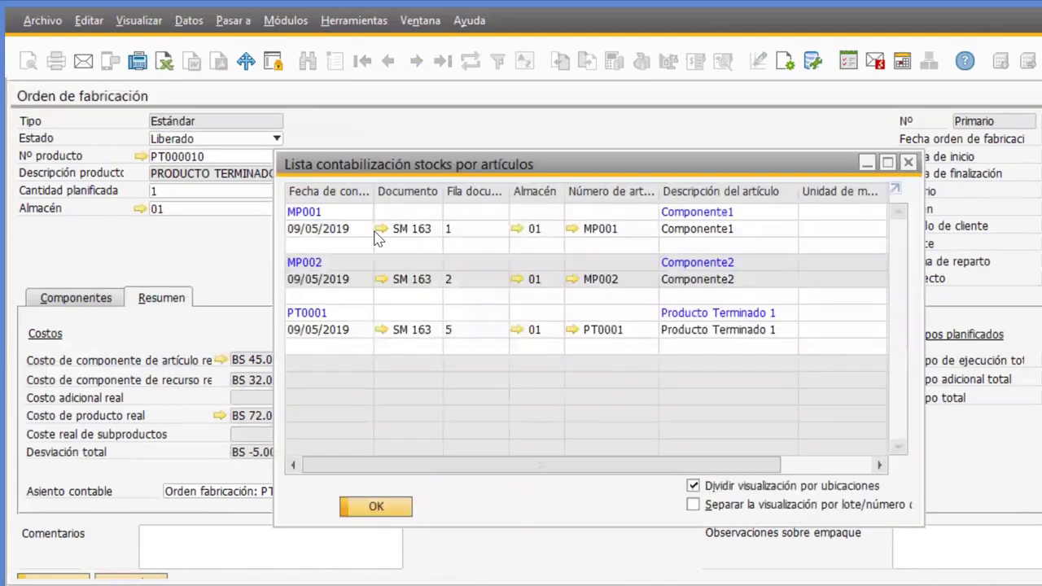
{"action": "left_click", "coordinate": [382, 230]}
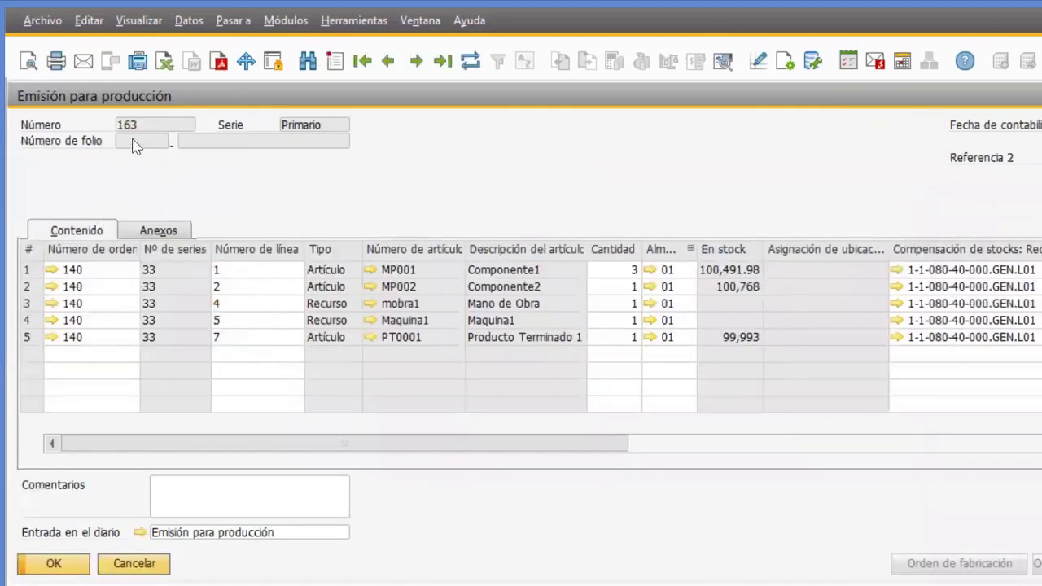
{"action": "left_click", "coordinate": [372, 270]}
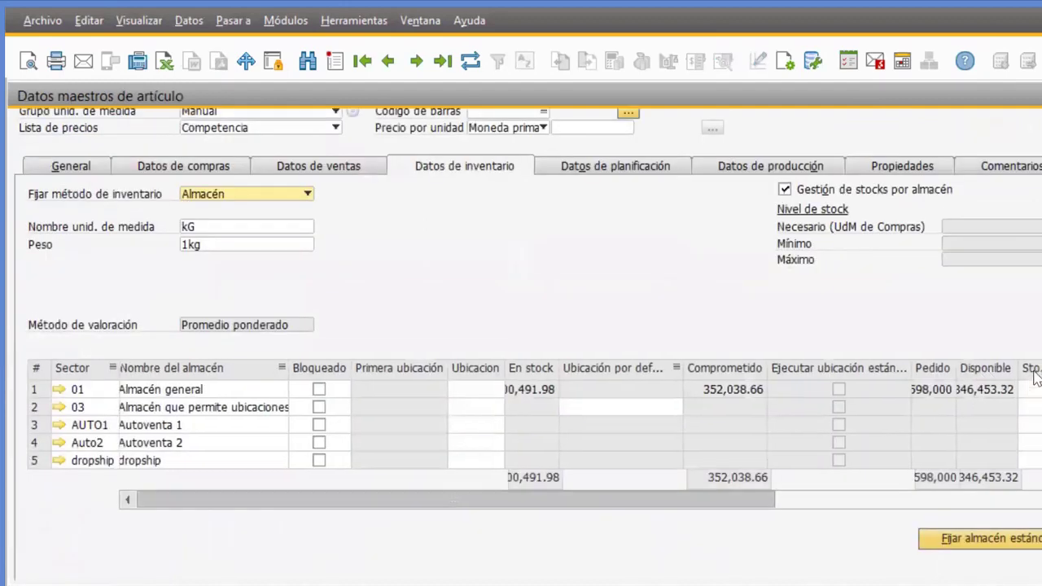
{"action": "scroll", "coordinate": [1022, 391], "scroll_direction": "right", "scroll_amount": 5}
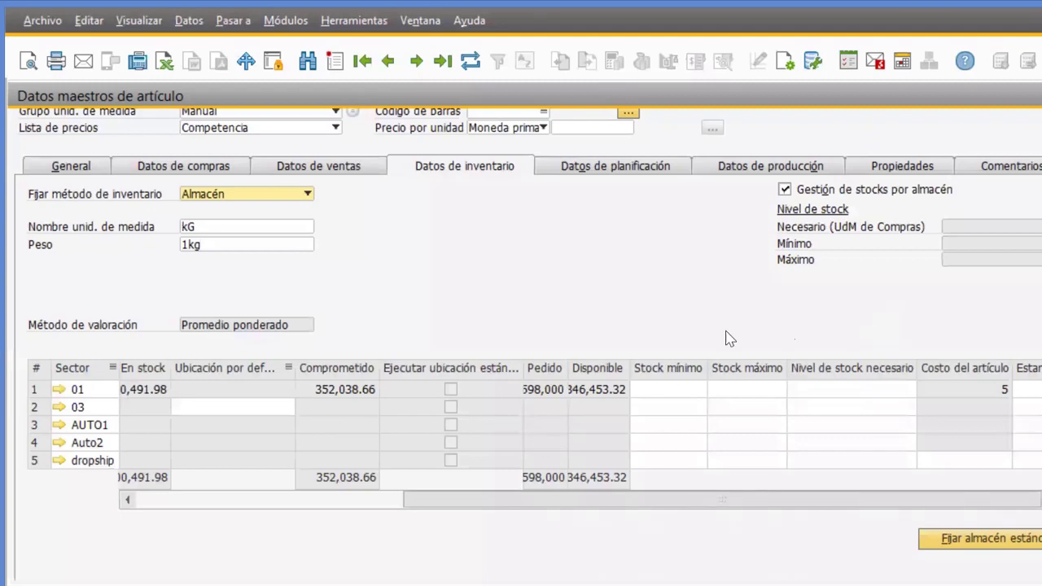
{"action": "key", "text": "Escape"}
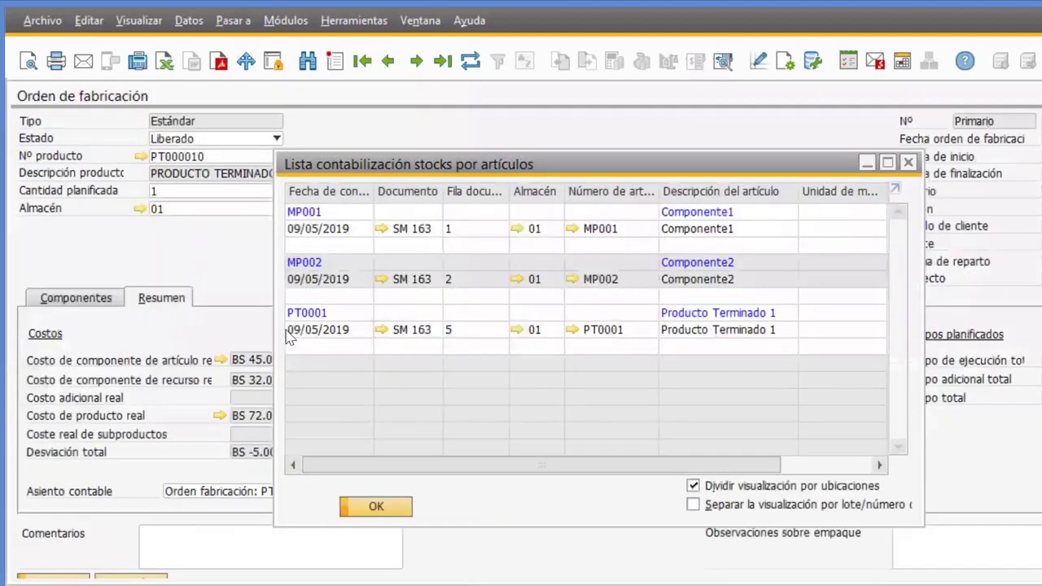
{"action": "key", "text": "Escape"}
{"action": "scroll", "coordinate": [321, 443], "scroll_direction": "down", "scroll_amount": 1}
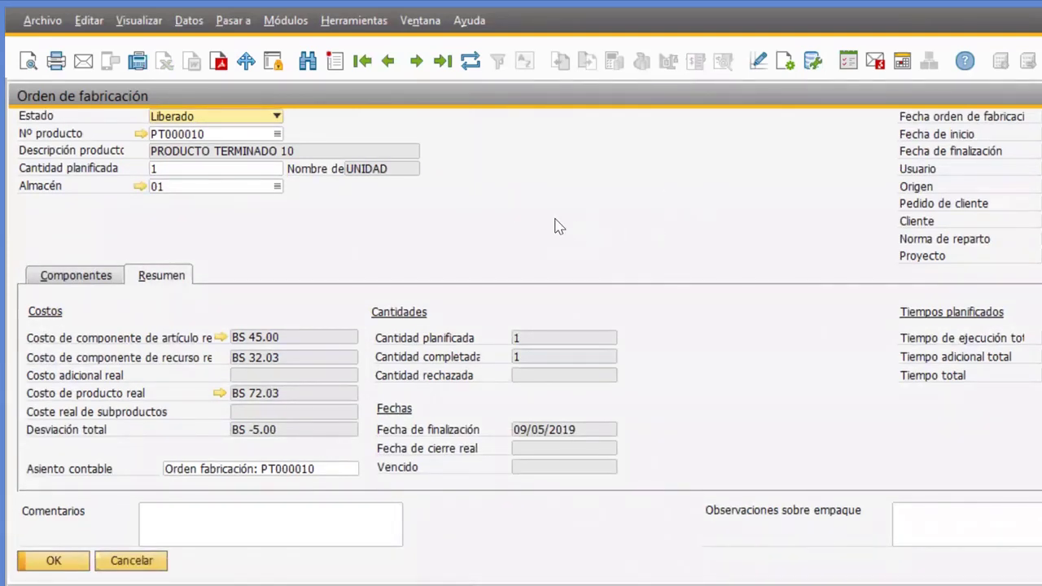
{"action": "scroll", "coordinate": [533, 238], "scroll_direction": "up", "scroll_amount": 1}
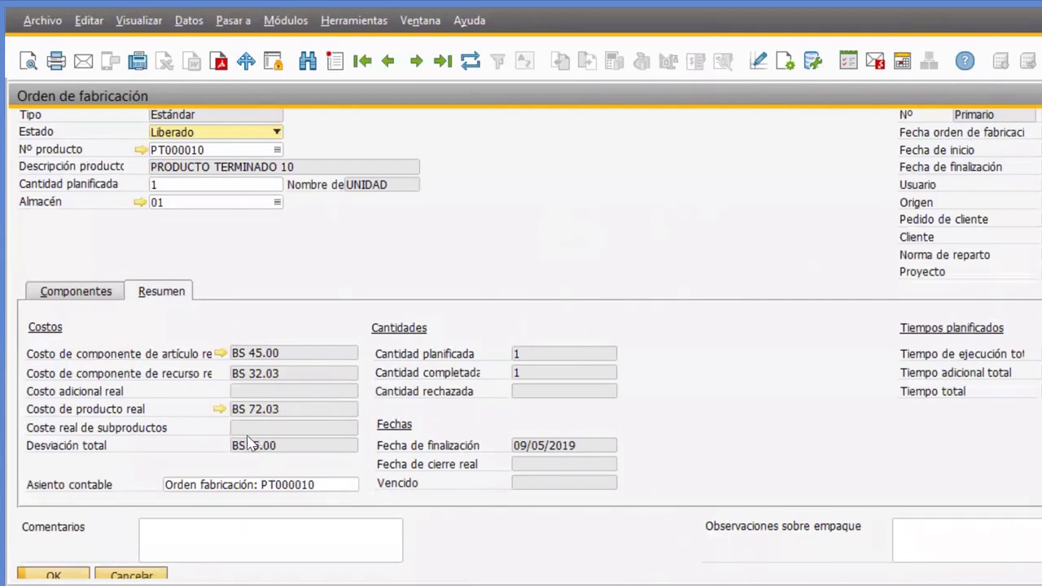
{"action": "scroll", "coordinate": [273, 494], "scroll_direction": "up", "scroll_amount": 1}
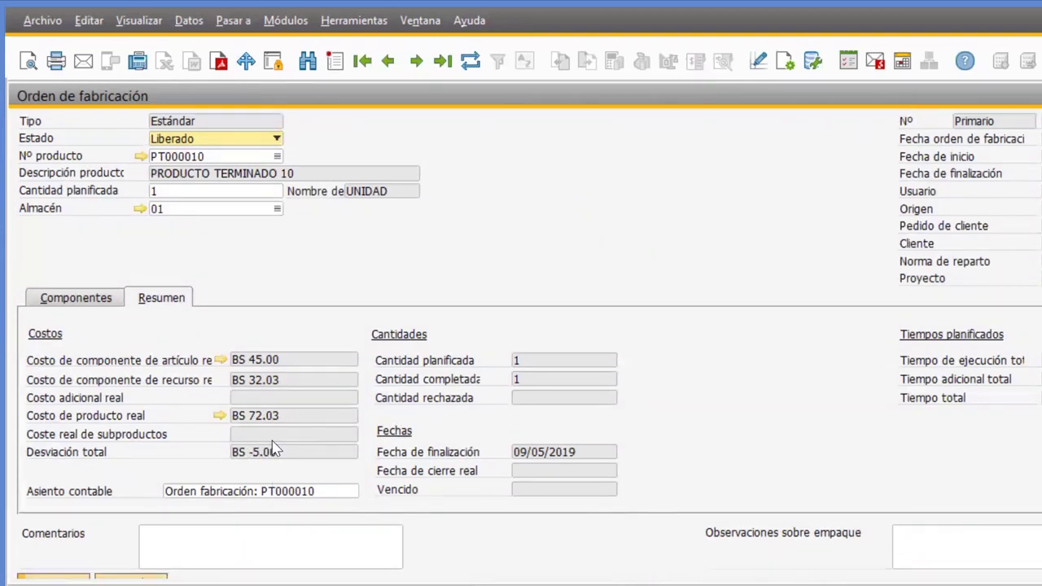
- Review the PT000010 order's actual costs and Desviación total, and close the order by updating its Estado to Cerrado
{"action": "right_click", "coordinate": [309, 460]}
{"action": "left_click", "coordinate": [252, 446]}
{"action": "scroll", "coordinate": [319, 330], "scroll_direction": "down", "scroll_amount": 1}
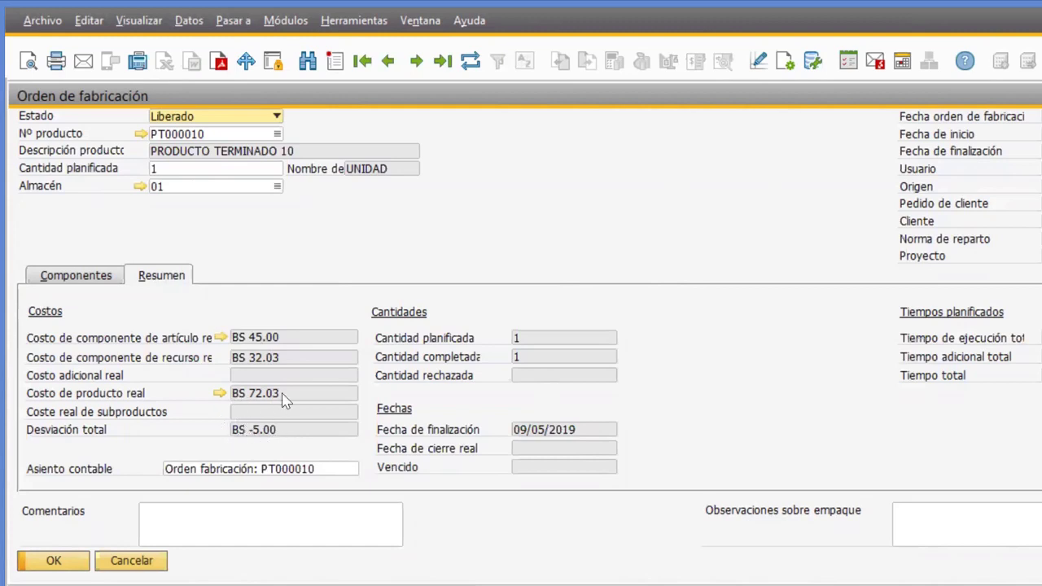
{"action": "scroll", "coordinate": [356, 248], "scroll_direction": "up", "scroll_amount": 1}
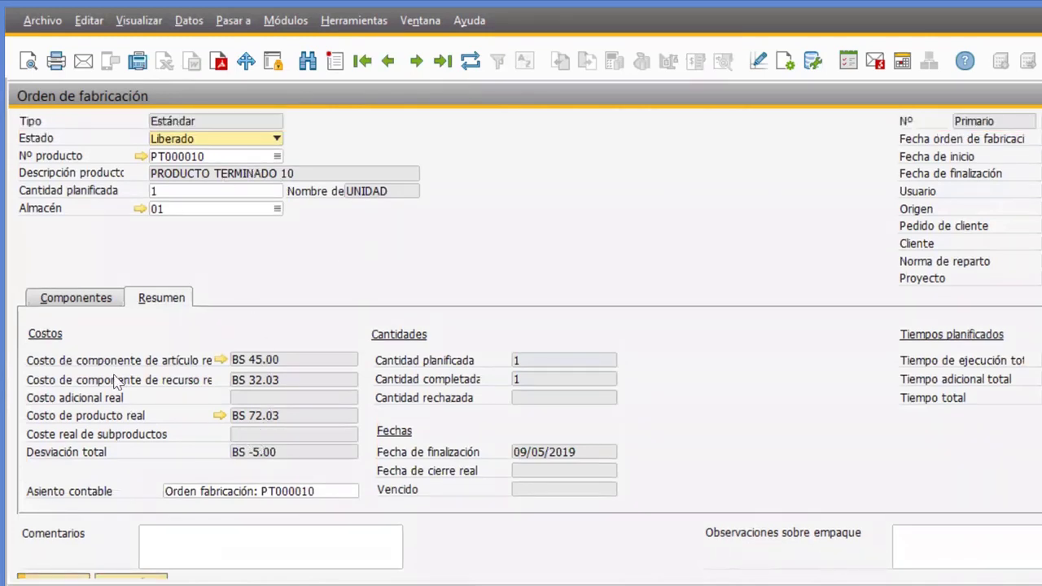
{"action": "left_click", "coordinate": [218, 144]}
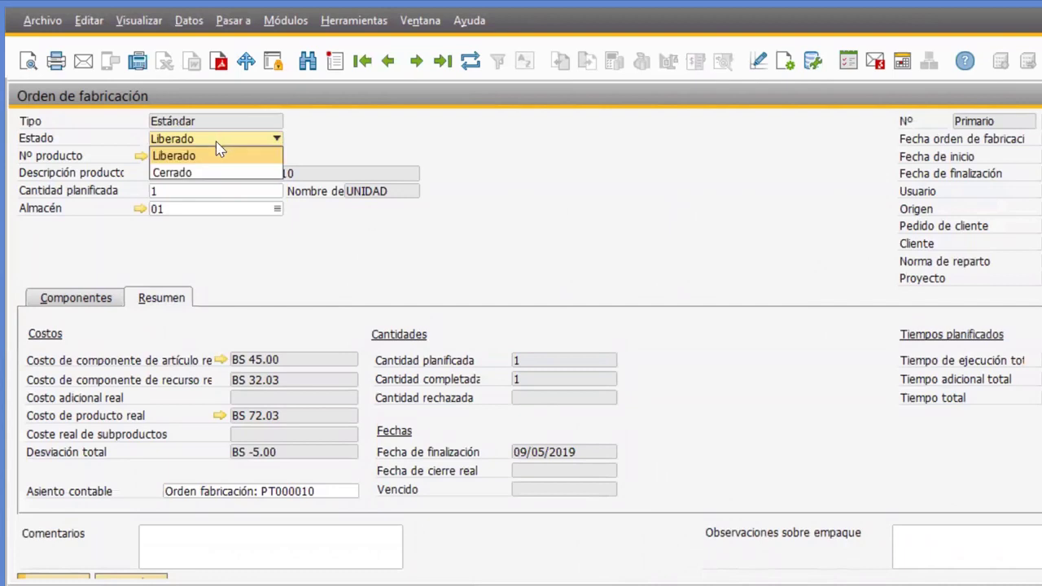
{"action": "left_click", "coordinate": [201, 173]}
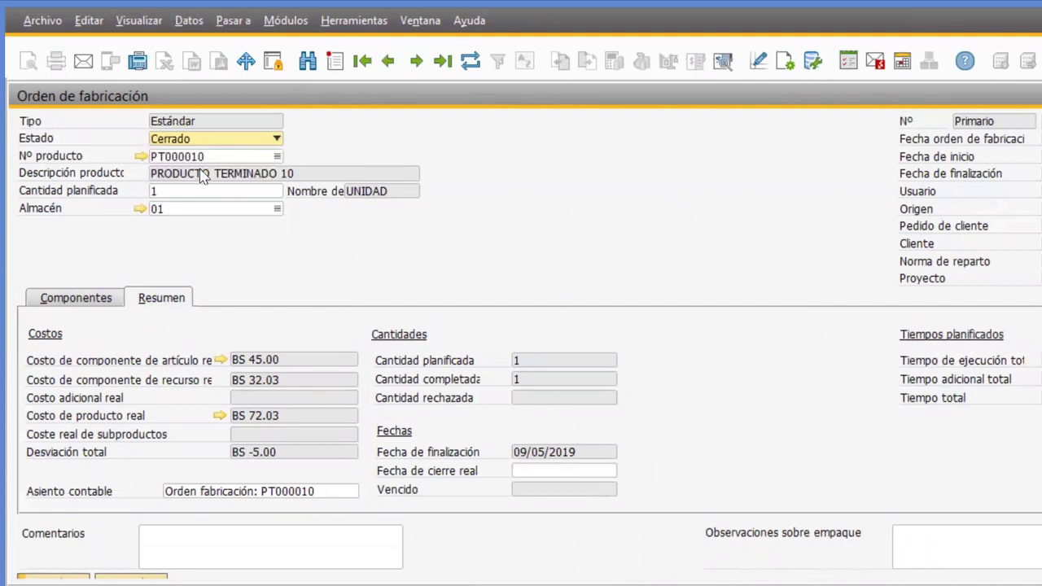
{"action": "scroll", "coordinate": [216, 332], "scroll_direction": "down", "scroll_amount": 1}
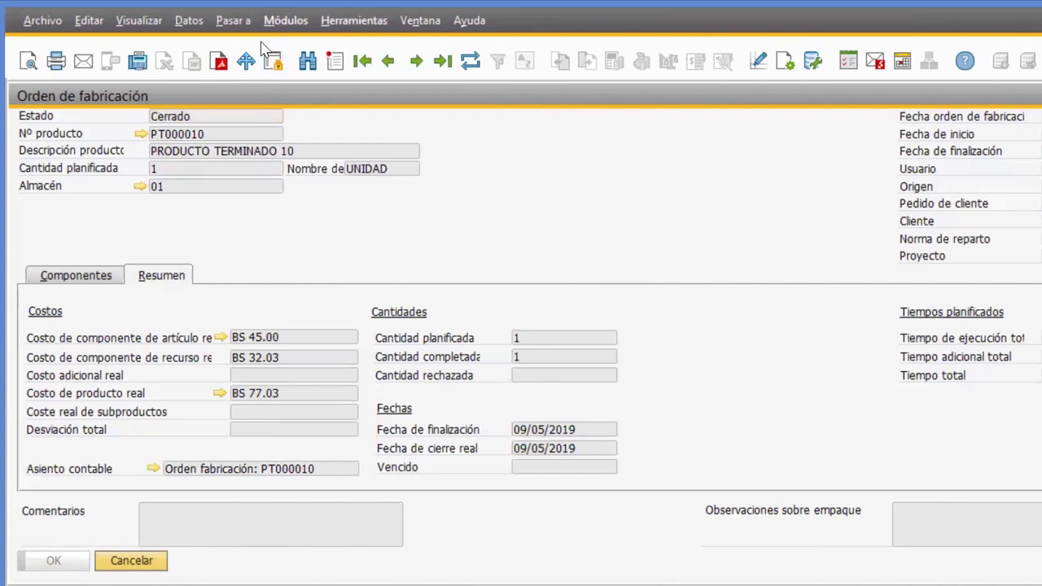
- Run the Informe de auditoría de stocks for item PT000010 with no date limits, summarised by accounts
{"action": "left_click", "coordinate": [285, 20]}
{"action": "mouse_move", "coordinate": [236, 182]}
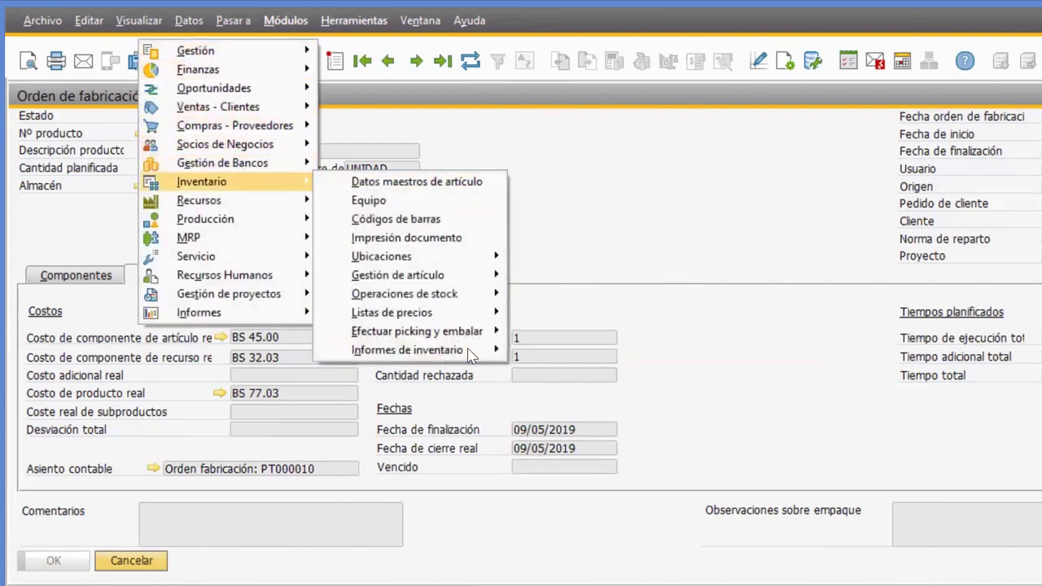
{"action": "mouse_move", "coordinate": [470, 356]}
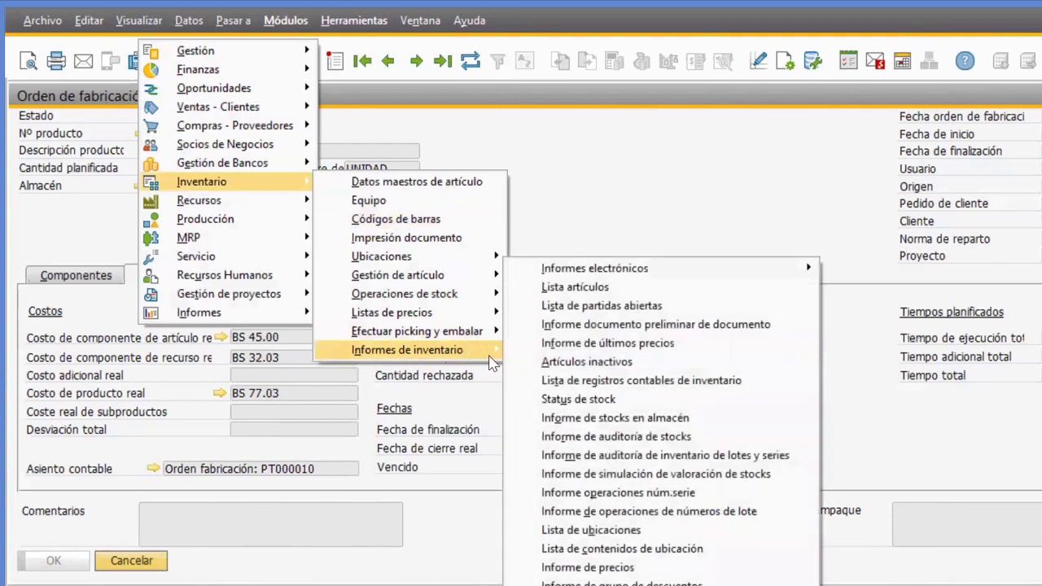
{"action": "left_click", "coordinate": [587, 437]}
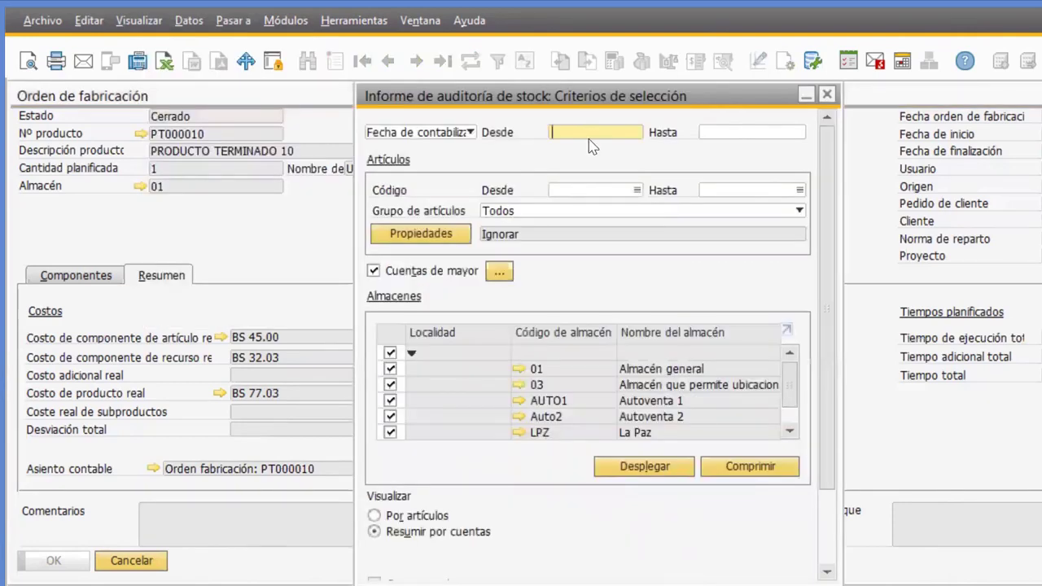
{"action": "type", "text": "t"}
{"action": "left_click", "coordinate": [579, 191]}
{"action": "type", "text": "pt"}
{"action": "key", "text": "Tab"}
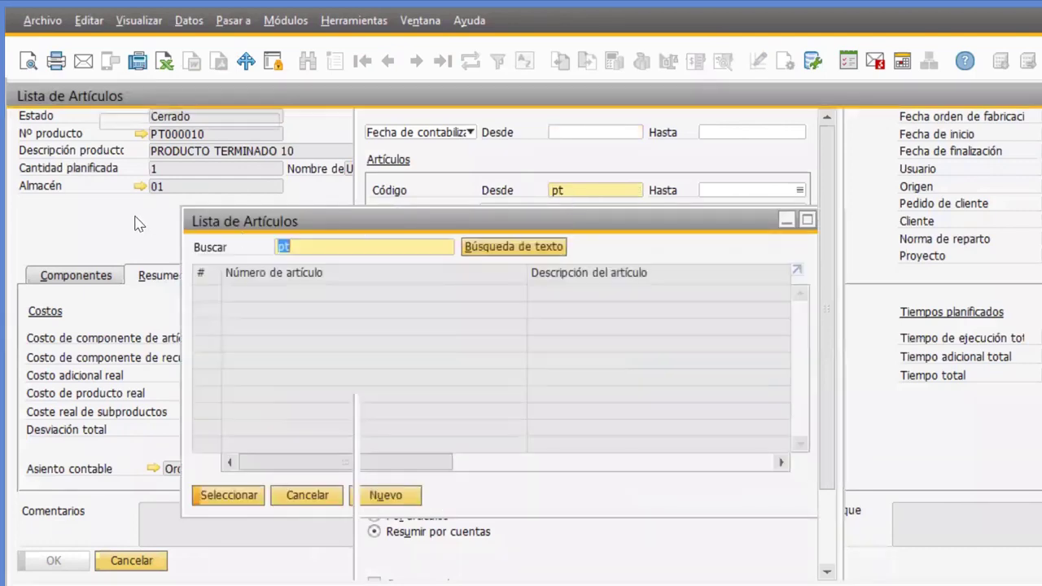
{"action": "left_click", "coordinate": [744, 192]}
{"action": "type", "text": "pt"}
{"action": "key", "text": "Tab"}
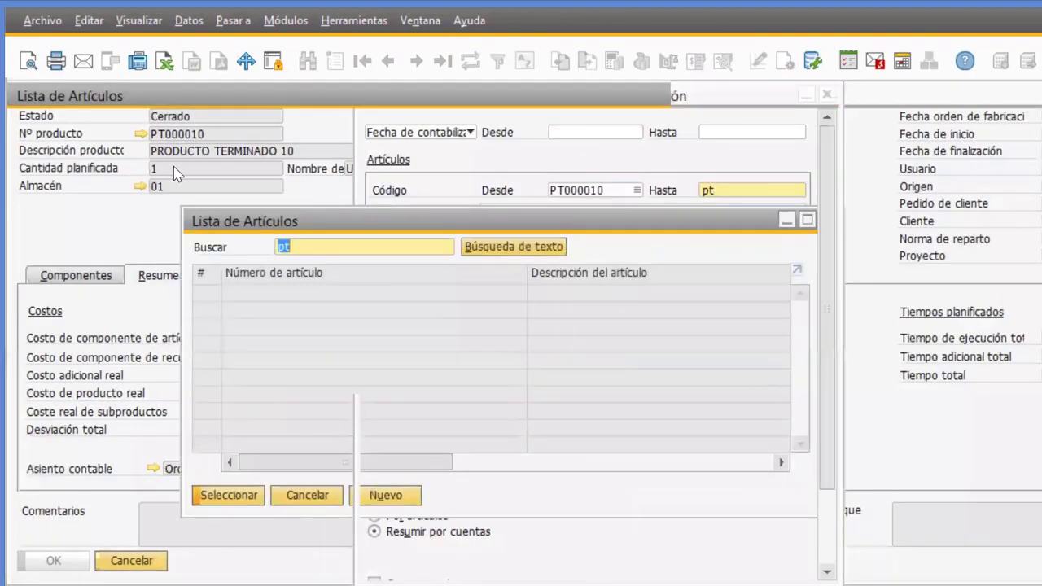
{"action": "key", "text": "Return"}
{"action": "key", "text": "Return"}
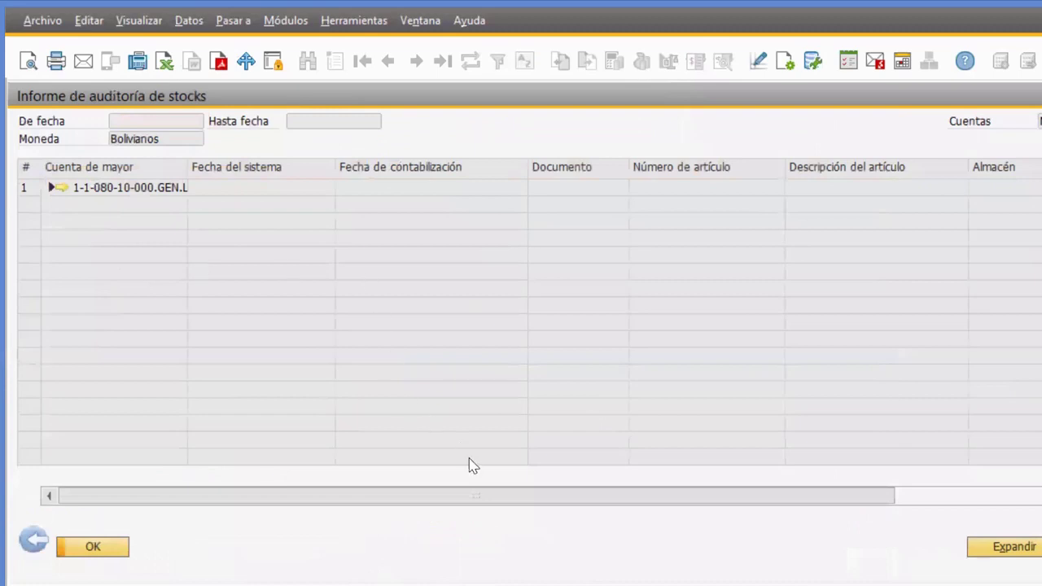
- Expand the stock audit report to compare the Costos and Valor trans. of PT000010's receipts and production orders, and close the report
{"action": "left_click", "coordinate": [1014, 547]}
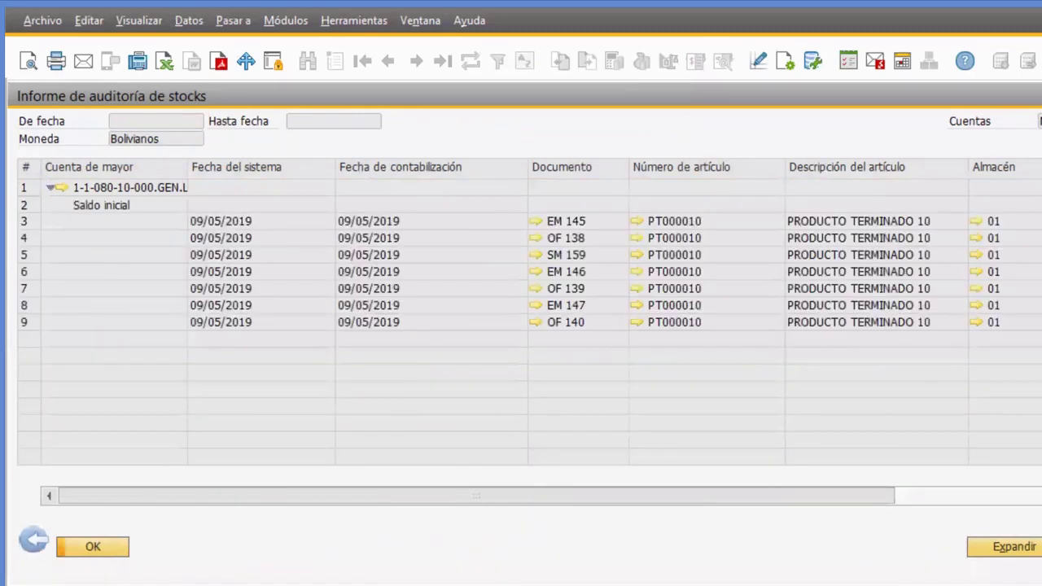
{"action": "scroll", "coordinate": [800, 291], "scroll_direction": "right", "scroll_amount": 1}
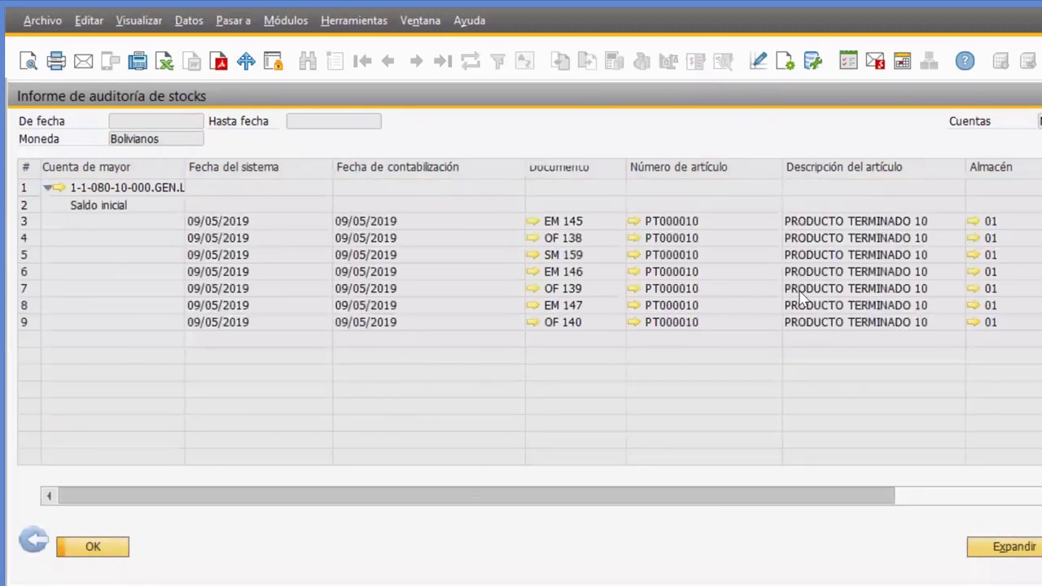
{"action": "scroll", "coordinate": [800, 298], "scroll_direction": "right", "scroll_amount": 2}
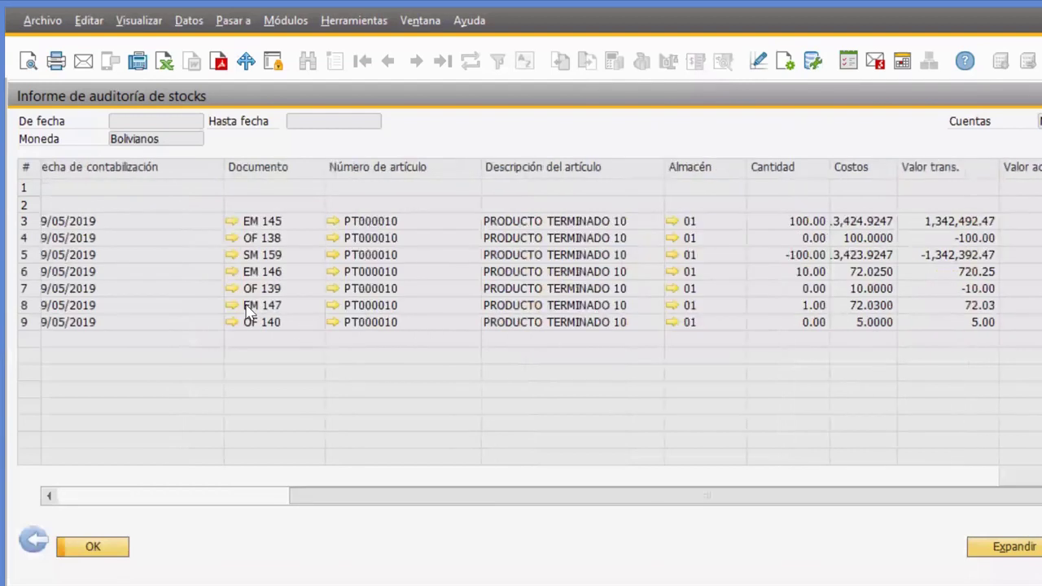
{"action": "scroll", "coordinate": [242, 307], "scroll_direction": "right", "scroll_amount": 2}
{"action": "left_click", "coordinate": [31, 541]}
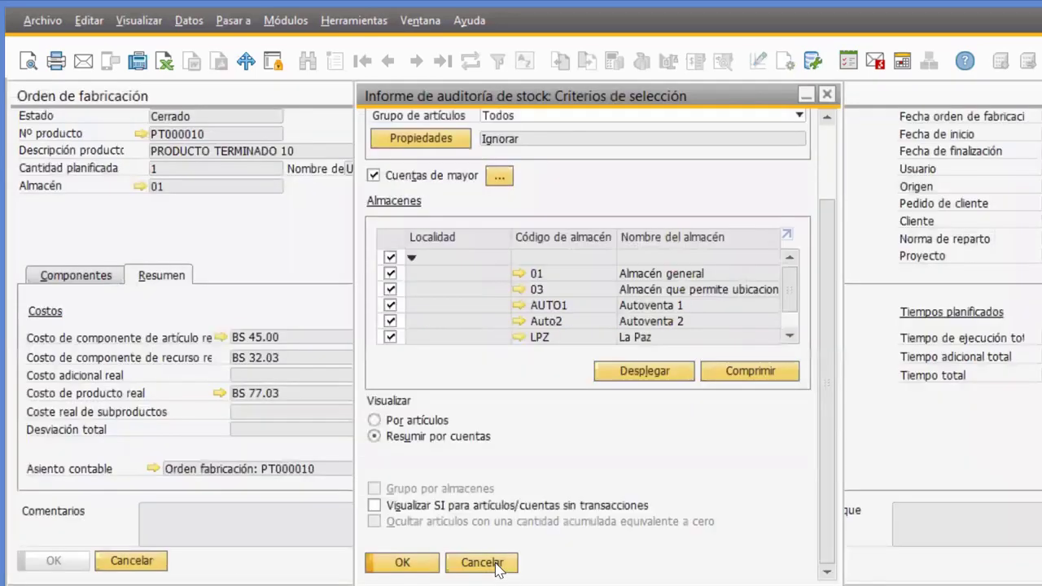
{"action": "left_click", "coordinate": [479, 563]}
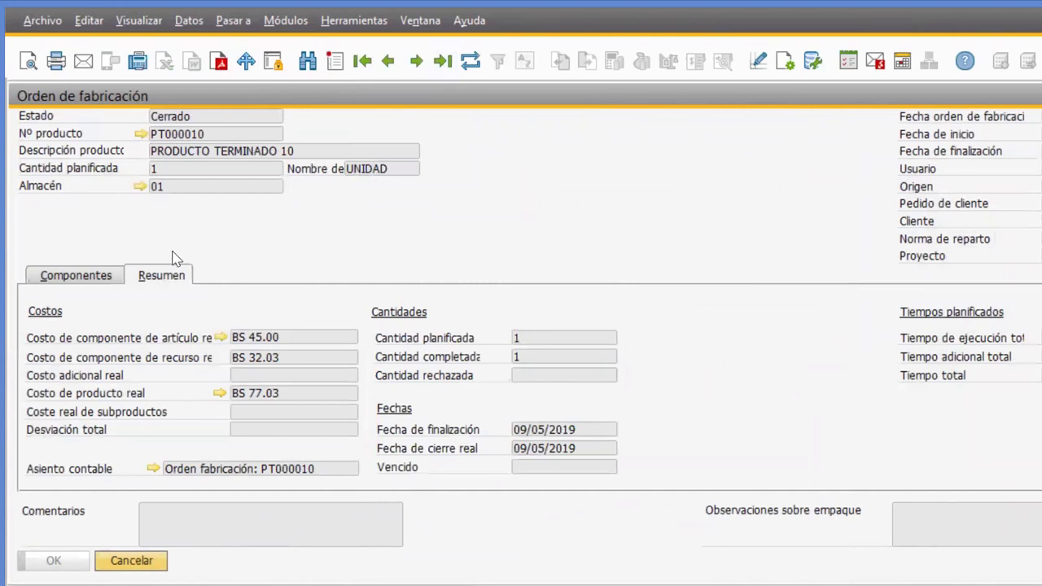
- Review Ctd.requerida and Consumido for the closed order's components, and start a new Estándar production order
{"action": "left_click", "coordinate": [107, 276]}
{"action": "scroll", "coordinate": [269, 232], "scroll_direction": "up", "scroll_amount": 1}
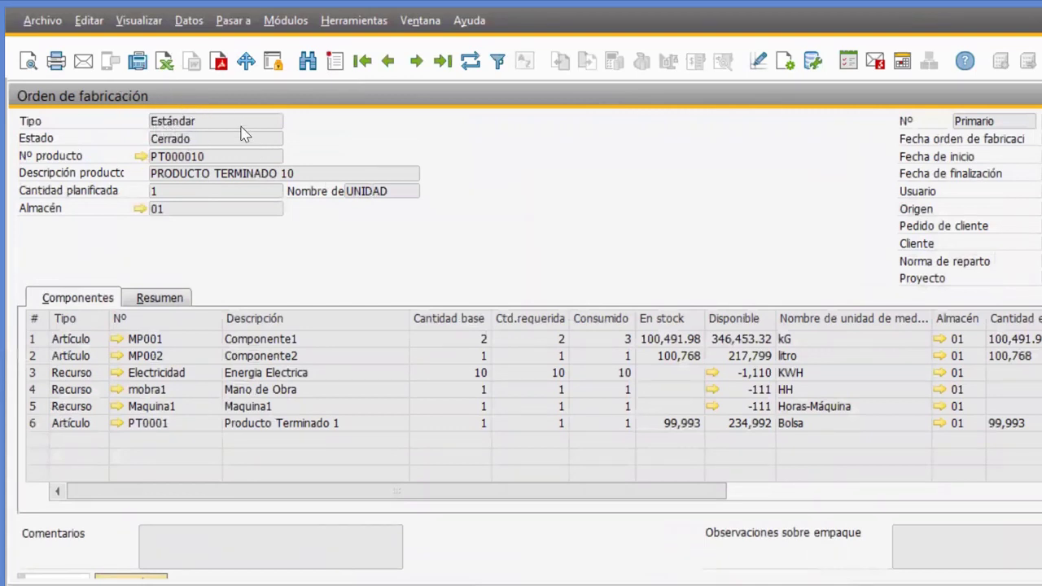
{"action": "key", "text": "ctrl+a"}
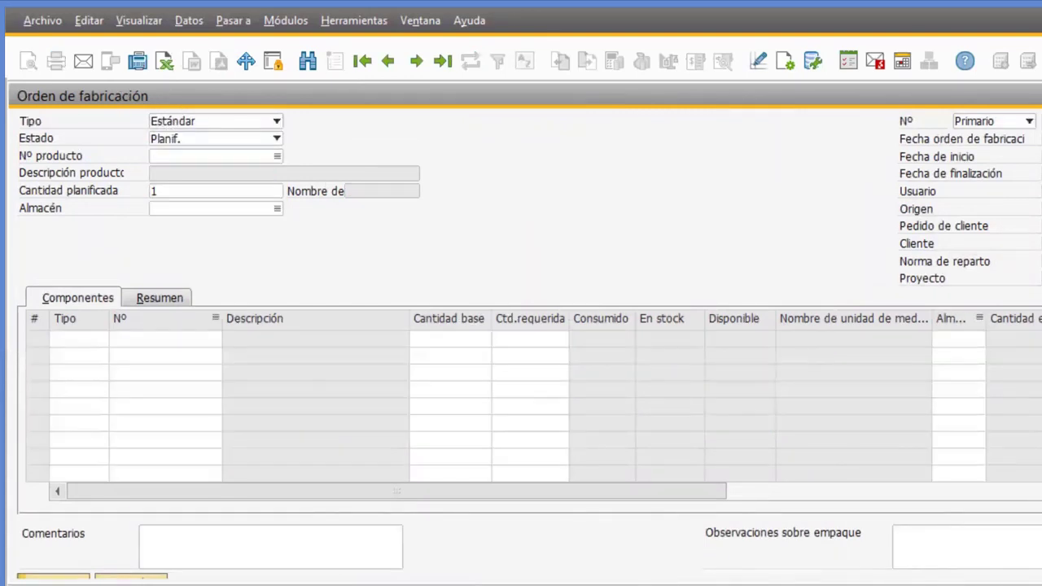